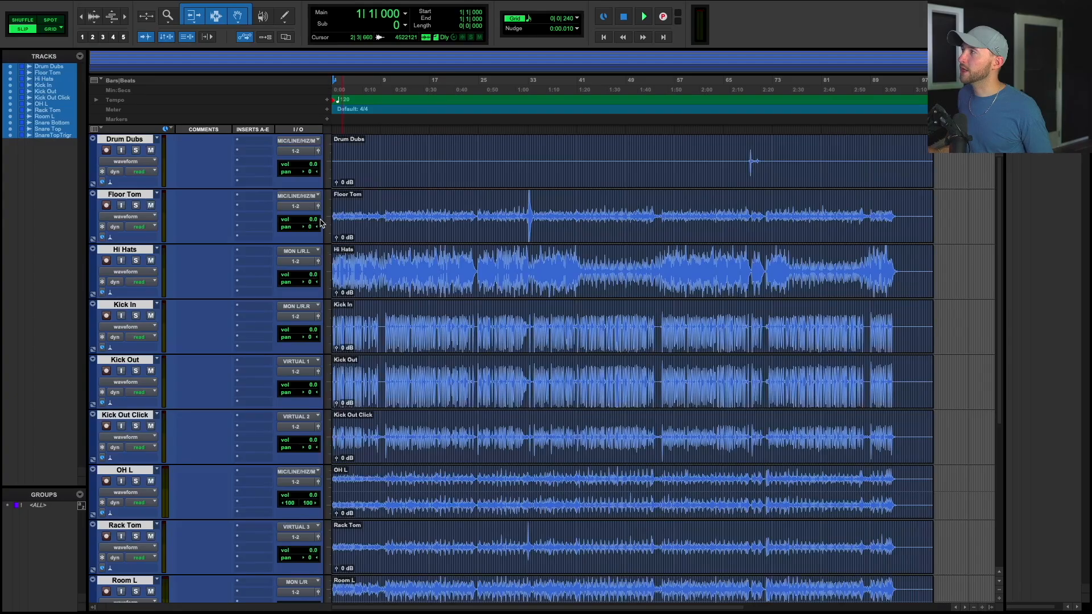
# Import the selected drum audio files and colour all the drum tracks red.
pyautogui.rightClick(327, 220)
pyautogui.click(339, 216)
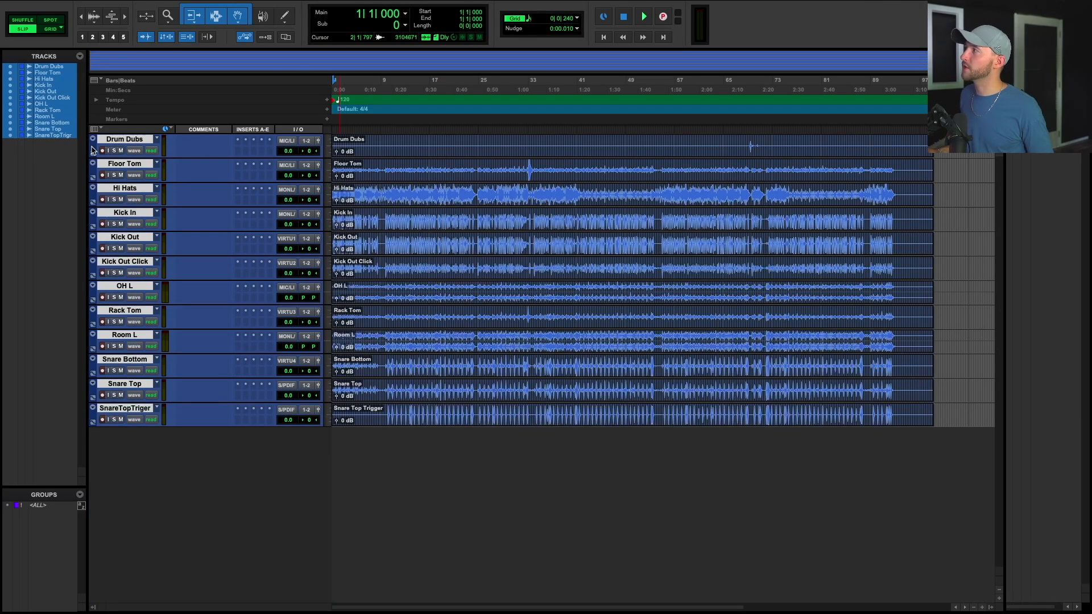
pyautogui.doubleClick(93, 150)
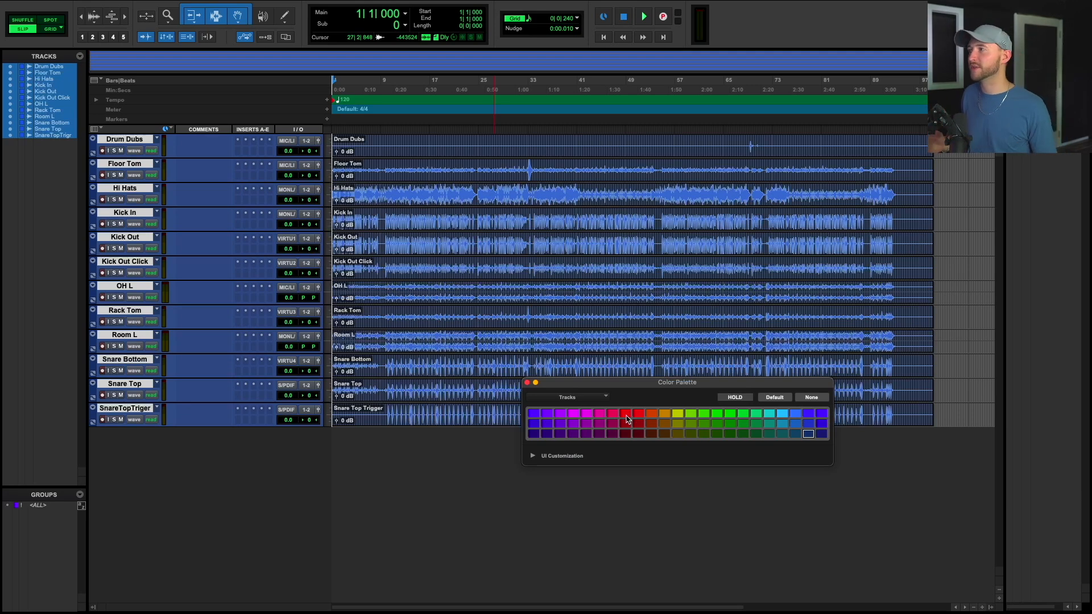
pyautogui.click(626, 417)
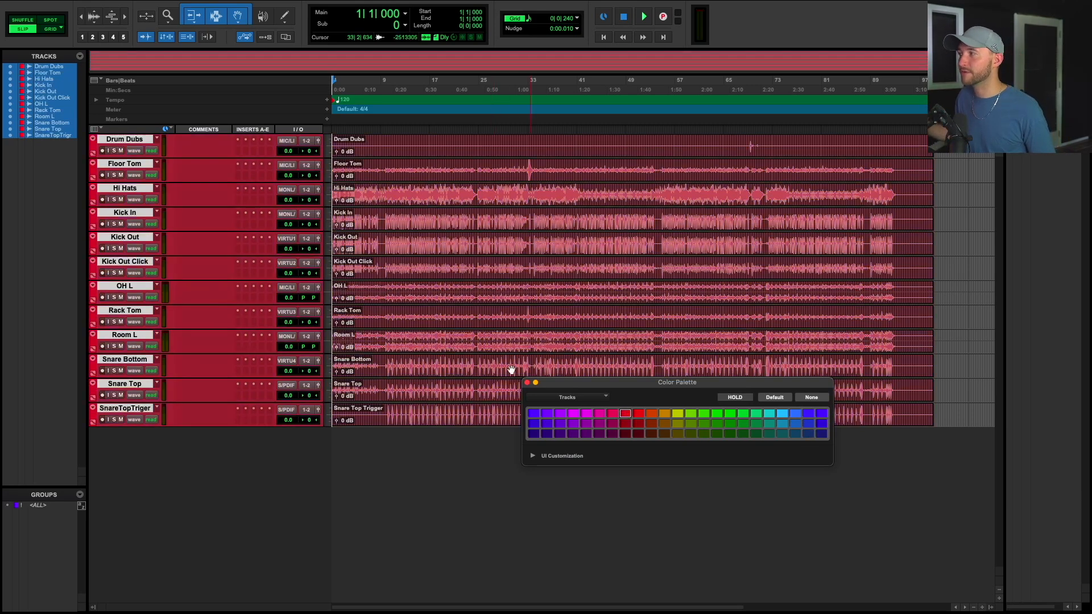
pyautogui.click(526, 382)
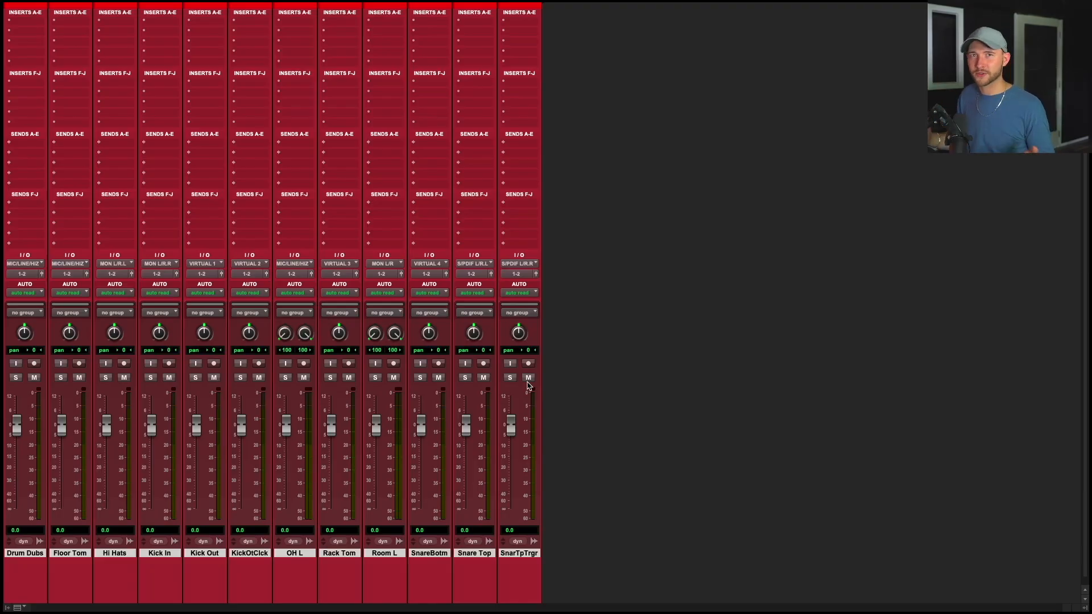
# Import the Bass Amp and Bass DI files and colour the two bass tracks dark red.
pyautogui.press('super+equal')
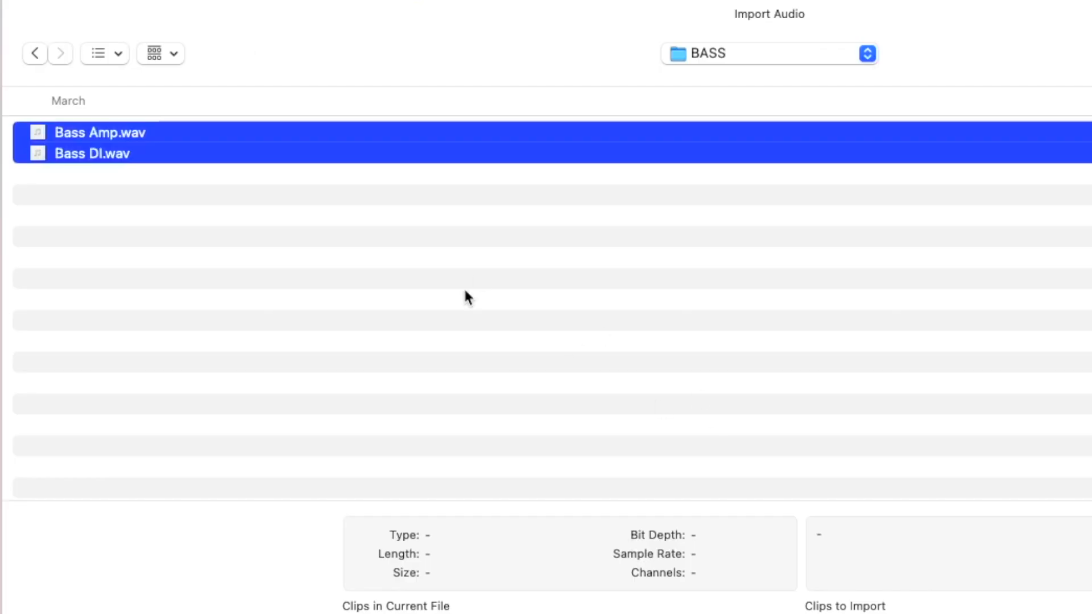
pyautogui.press('Return')
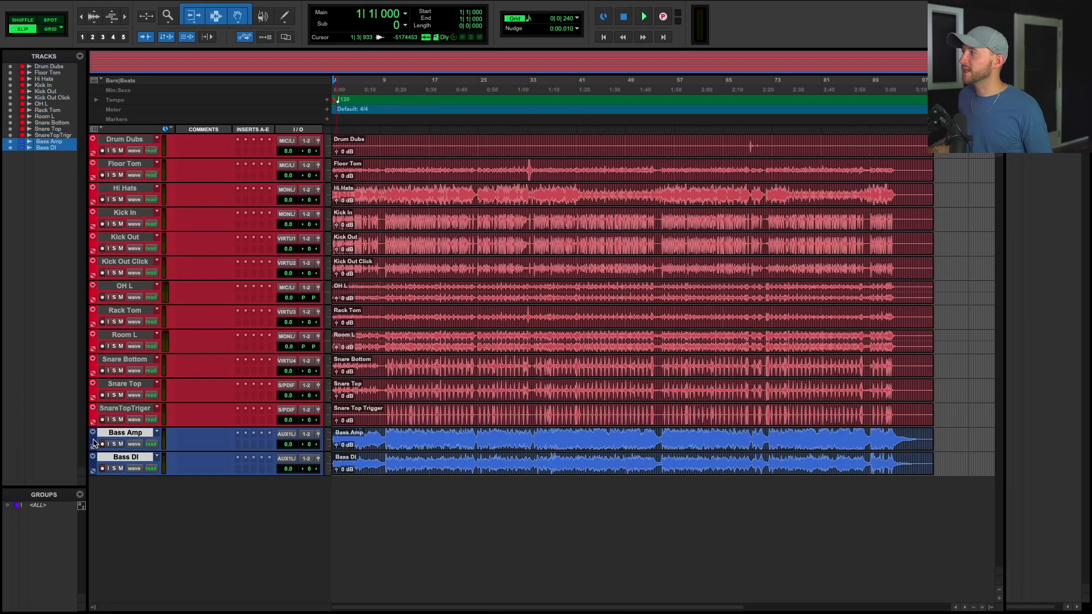
pyautogui.doubleClick(93, 443)
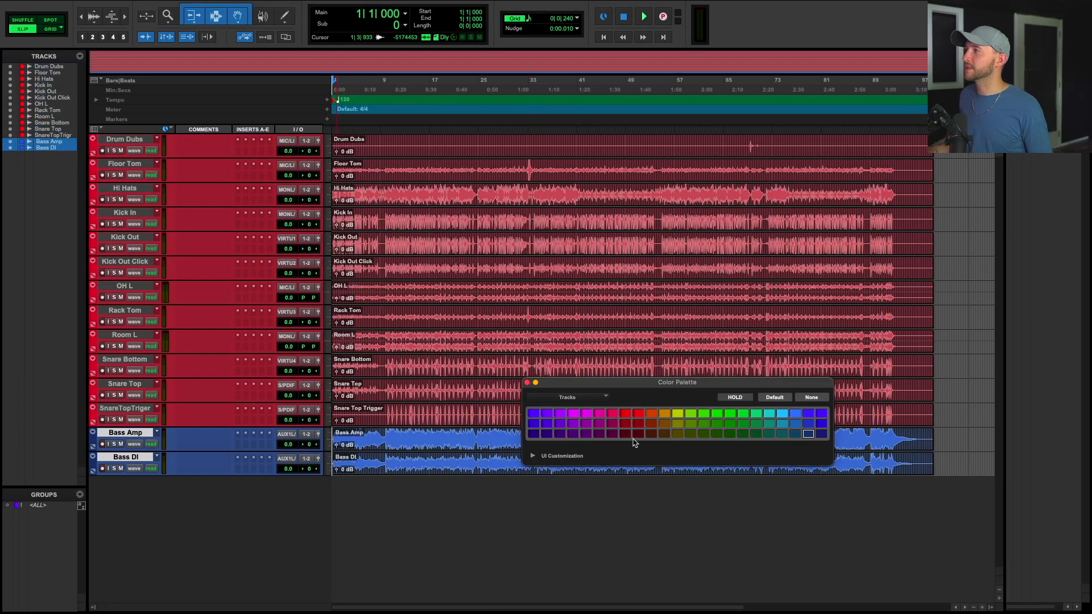
pyautogui.click(638, 434)
pyautogui.click(136, 458)
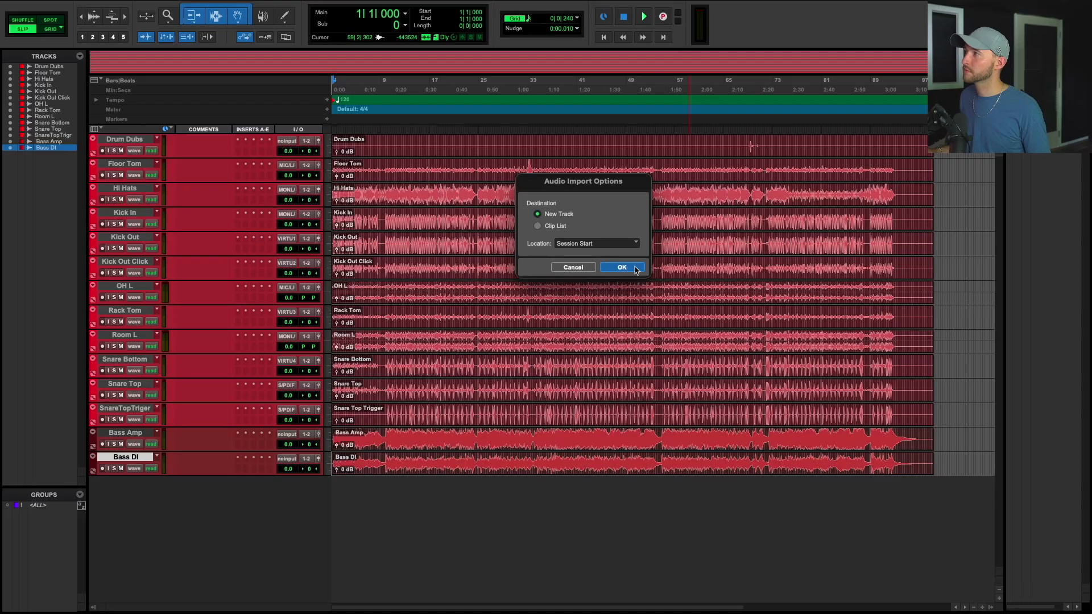
# Import the four acoustic guitar files and colour the acoustic tracks green.
pyautogui.click(634, 266)
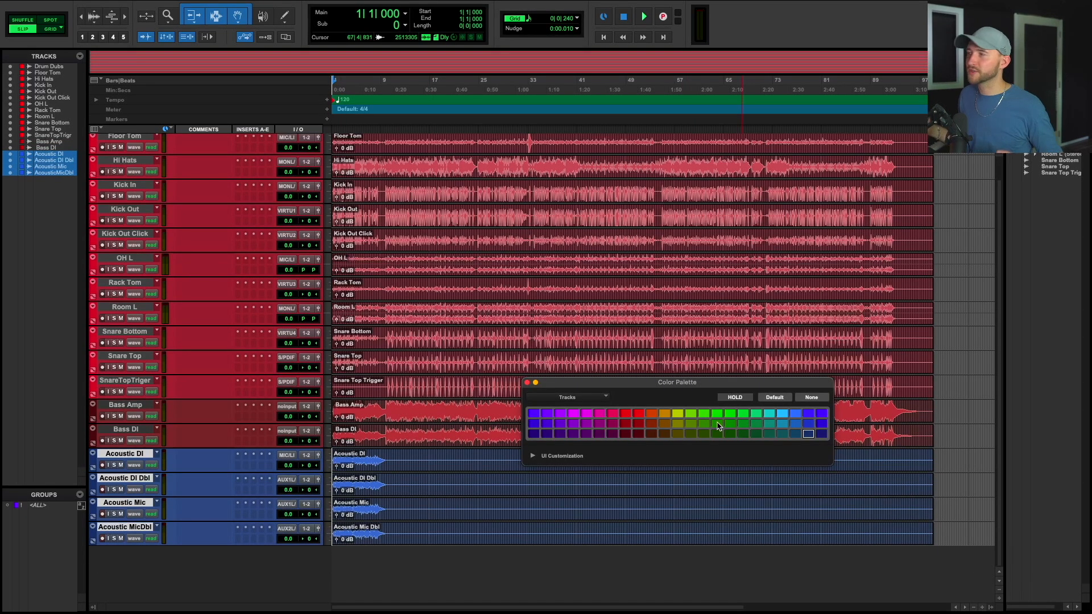
pyautogui.click(718, 424)
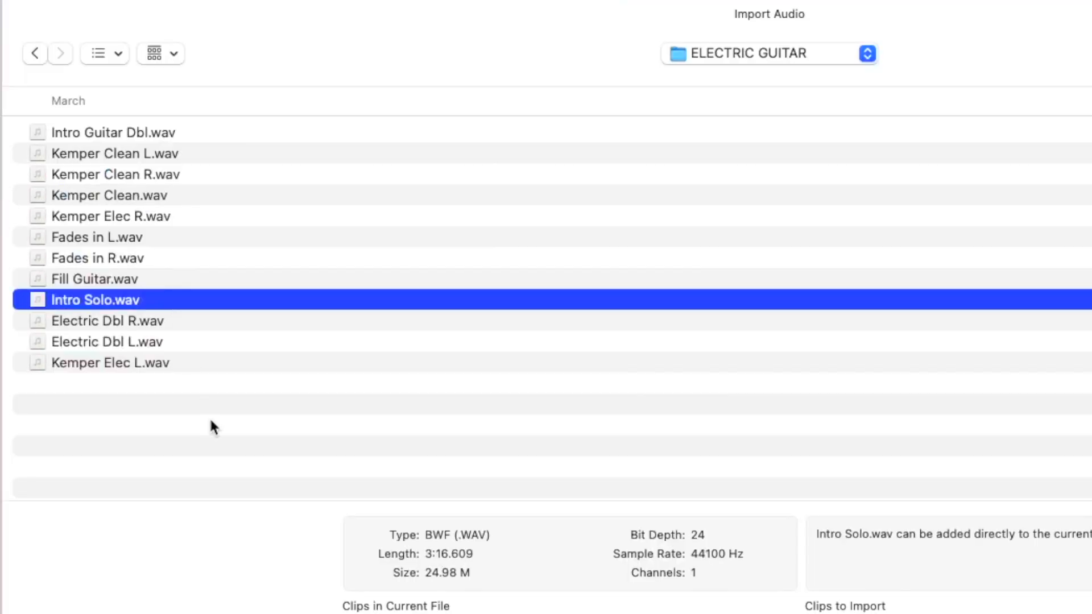
# Select all the electric guitar files in the import dialog, copy them into the session and import.
pyautogui.press('super+a')
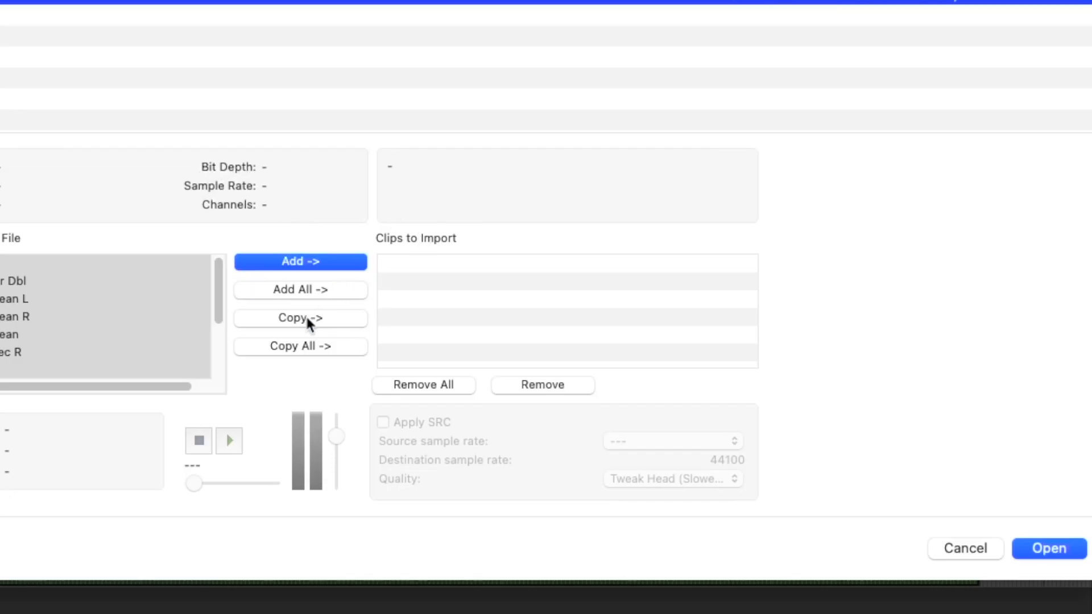
pyautogui.click(306, 317)
pyautogui.press('Return')
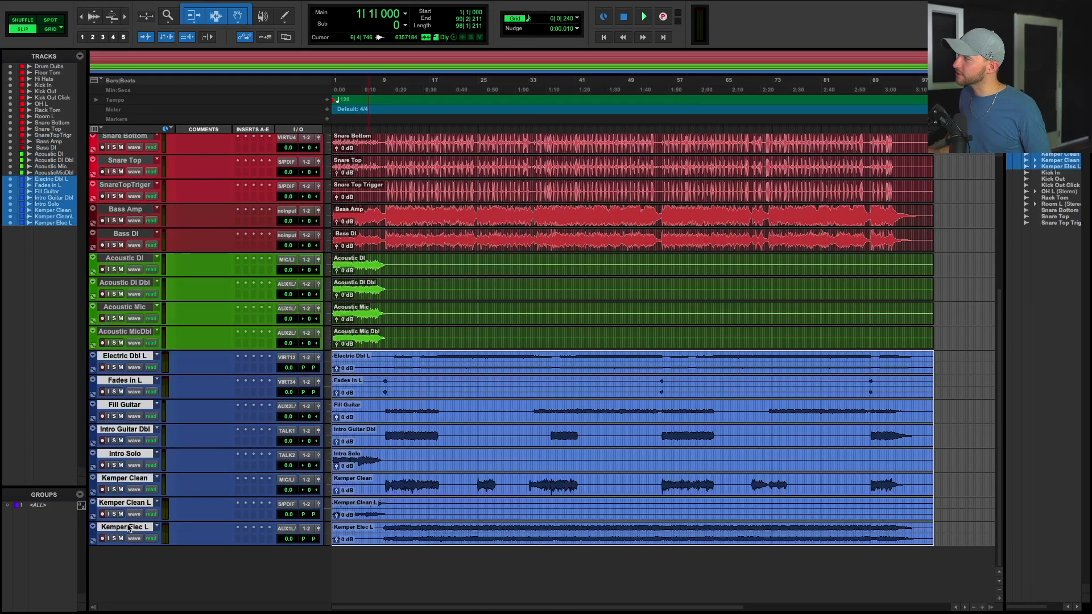
# Colour the newly imported electric guitar tracks a lighter green.
pyautogui.doubleClick(94, 364)
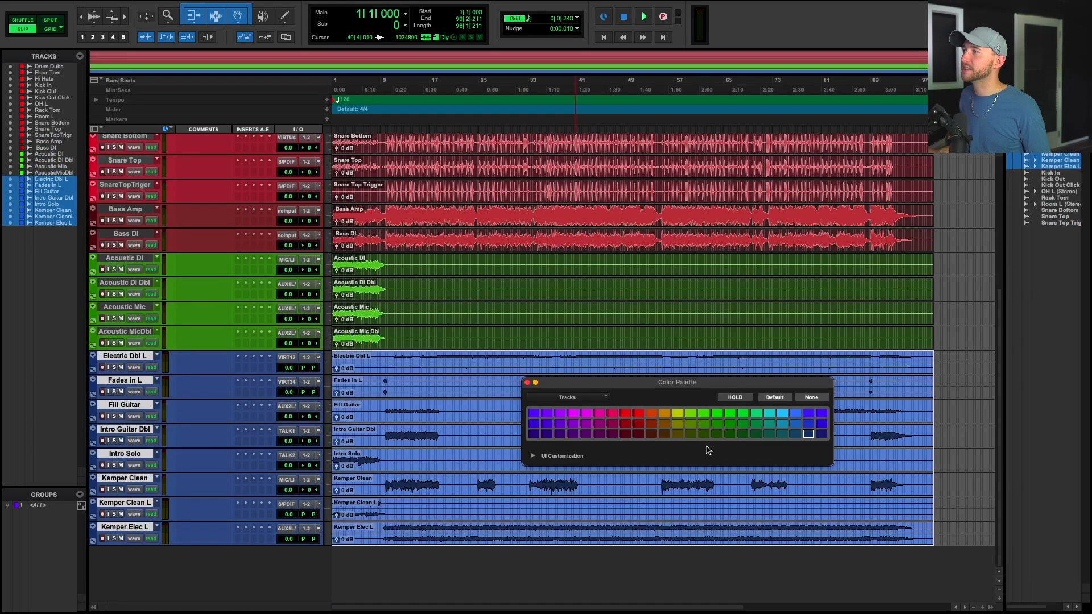
pyautogui.click(743, 423)
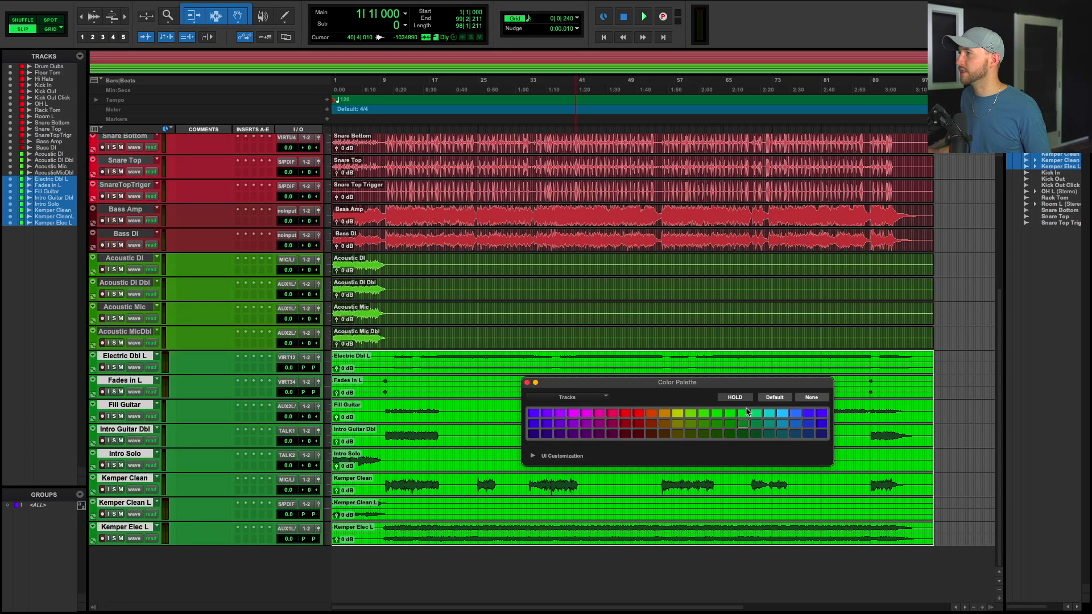
pyautogui.click(741, 415)
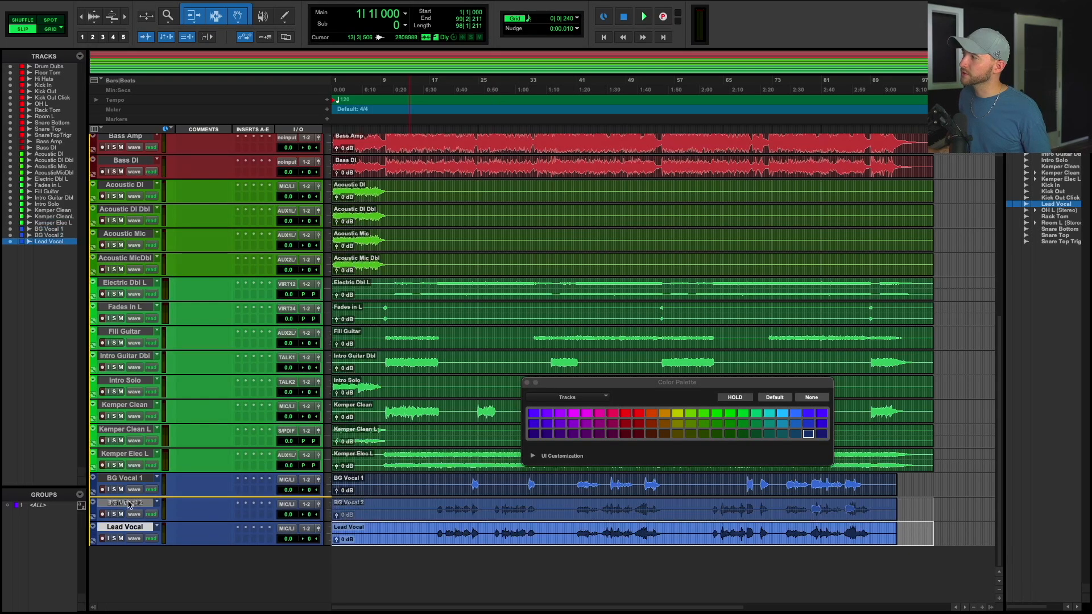
# Colour the Lead Vocal track magenta and the BG Vocal 1 and BG Vocal 2 tracks purple.
pyautogui.click(573, 414)
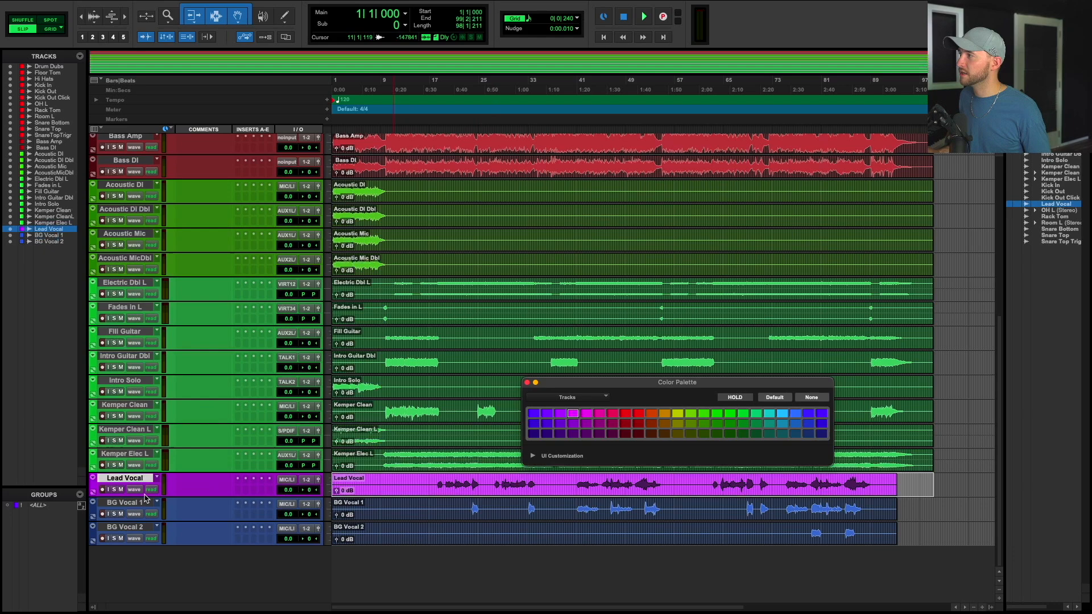
pyautogui.click(125, 503)
pyautogui.keyDown('shift'); pyautogui.click(130, 529); pyautogui.keyUp('shift')
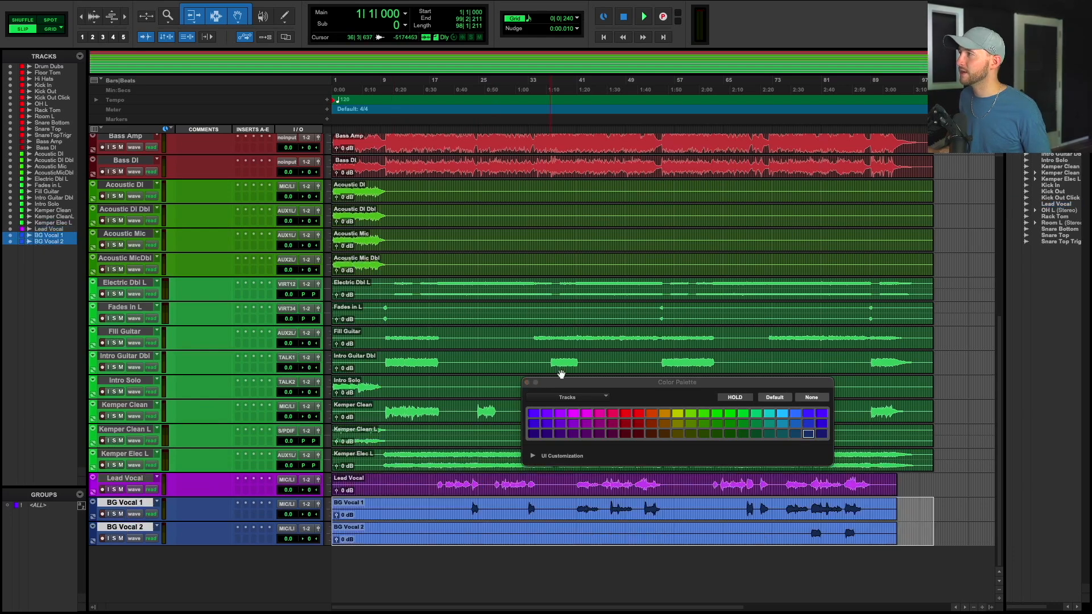
pyautogui.click(573, 425)
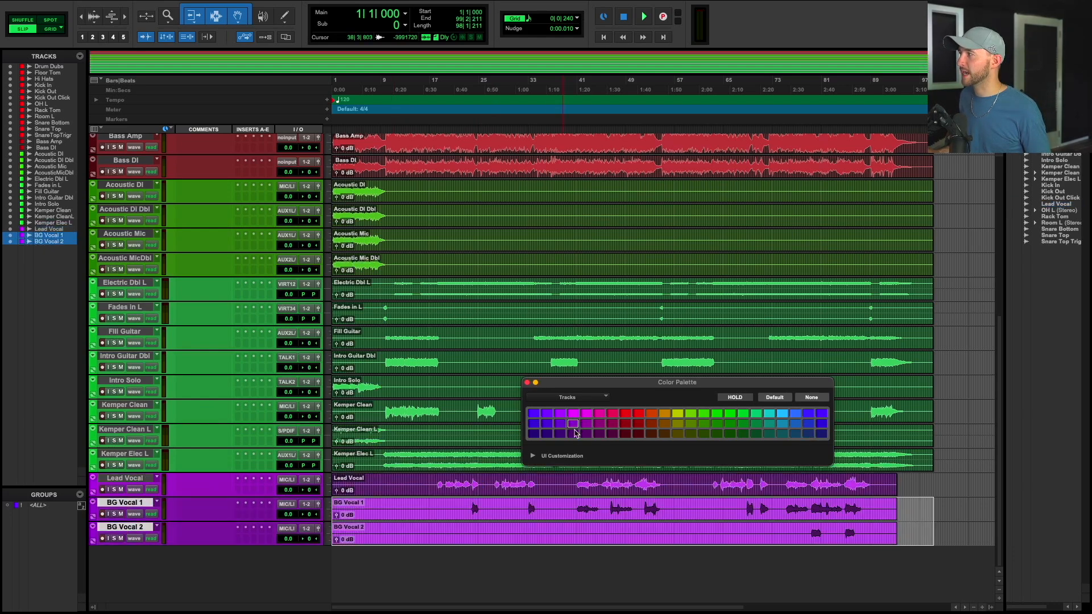
pyautogui.click(574, 433)
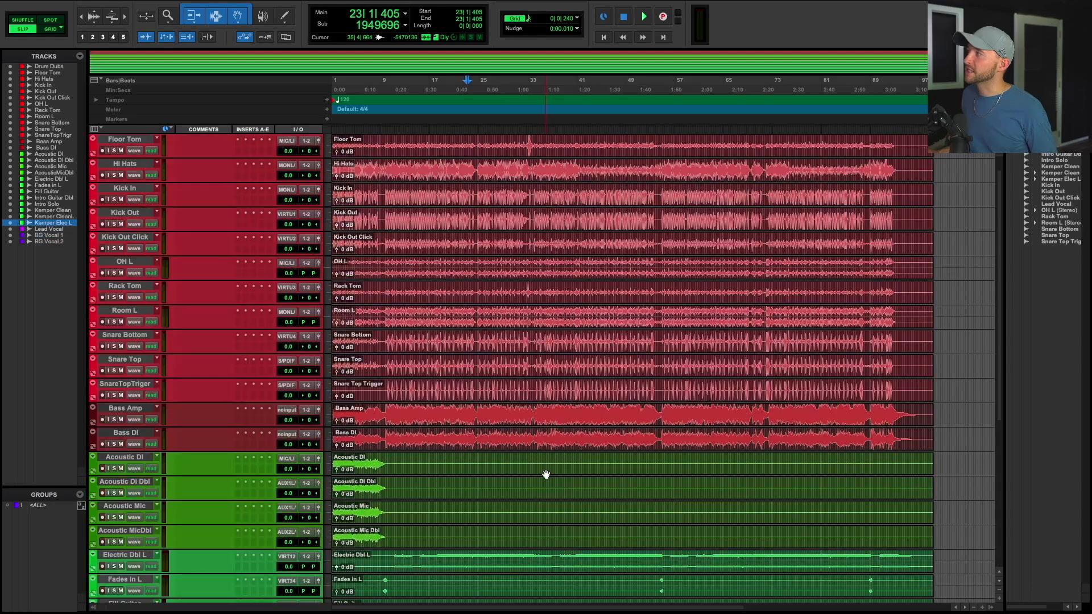
# Set the input of every track to no input.
pyautogui.scroll(1, 543, 475)
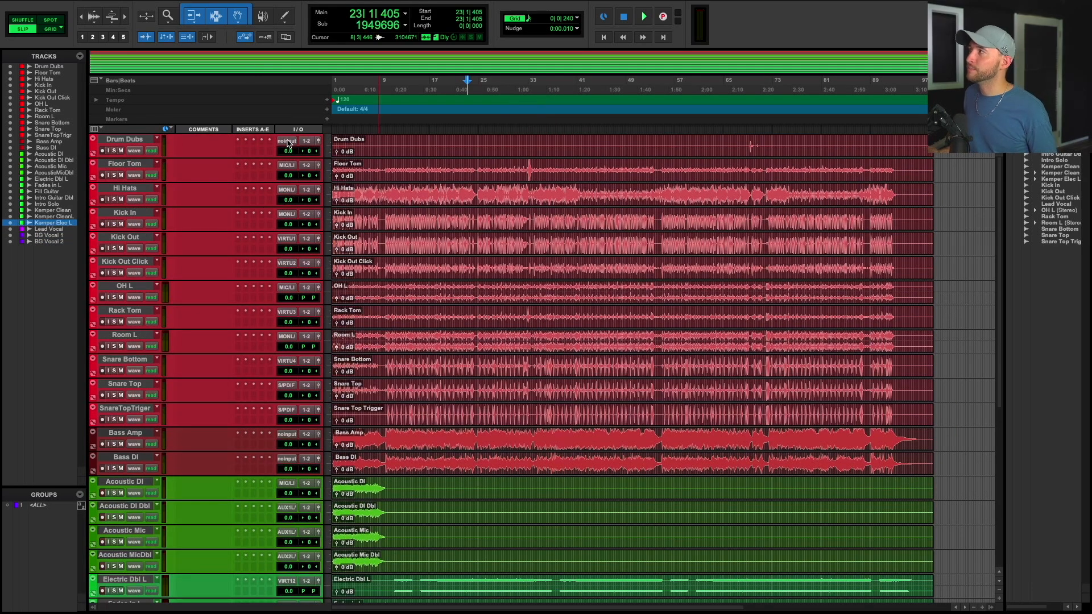
pyautogui.click(289, 143)
pyautogui.keyDown('alt'); pyautogui.click(291, 106); pyautogui.keyUp('alt')
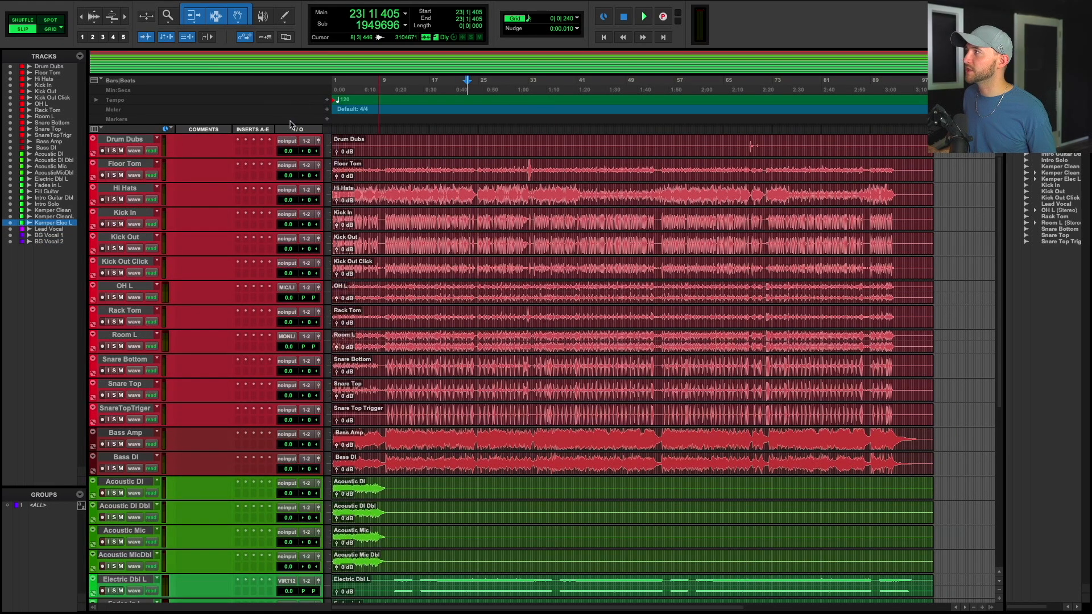
pyautogui.click(286, 339)
pyautogui.keyDown('alt'); pyautogui.click(288, 294); pyautogui.keyUp('alt')
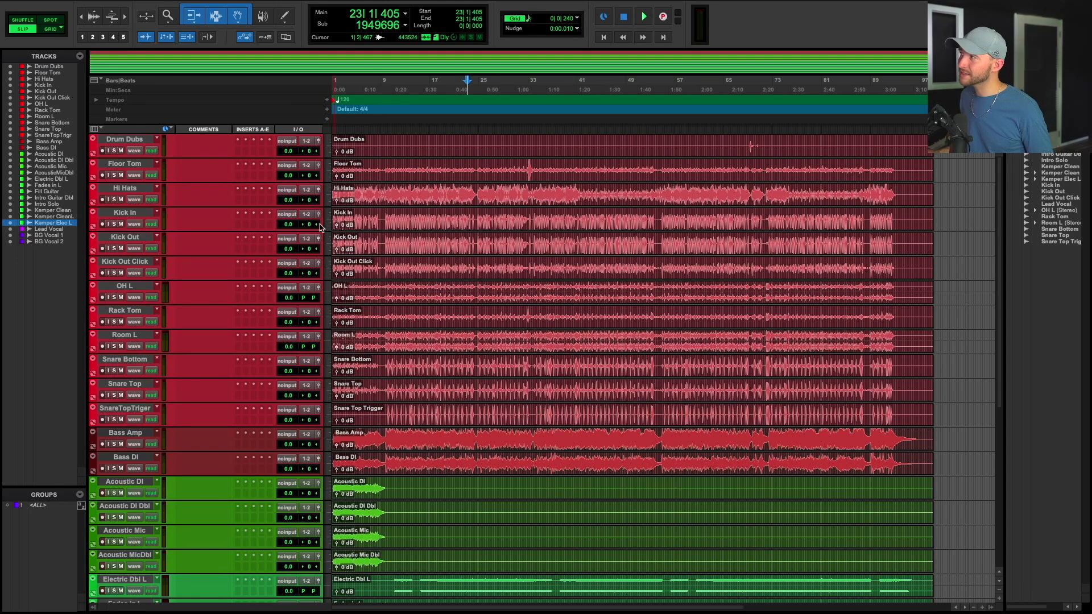
pyautogui.scroll(-10, 296, 477)
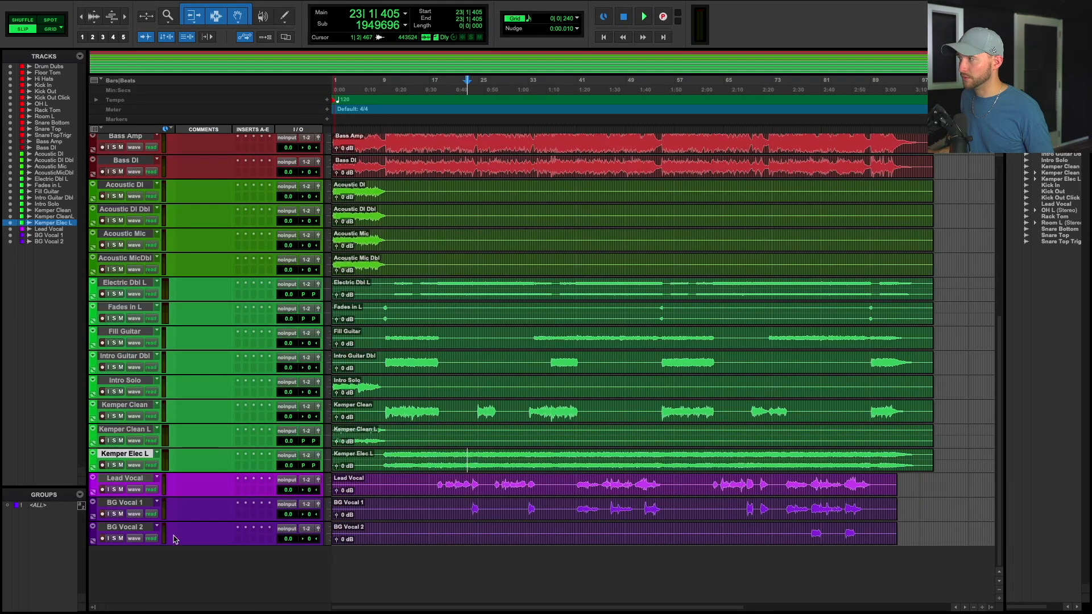
# Create one stereo Master Fader track named Master below BG Vocal 2.
pyautogui.click(139, 527)
pyautogui.press('shift+super+n')
pyautogui.press('super+Down')
pyautogui.press('super+Down')
pyautogui.press('super+Down')
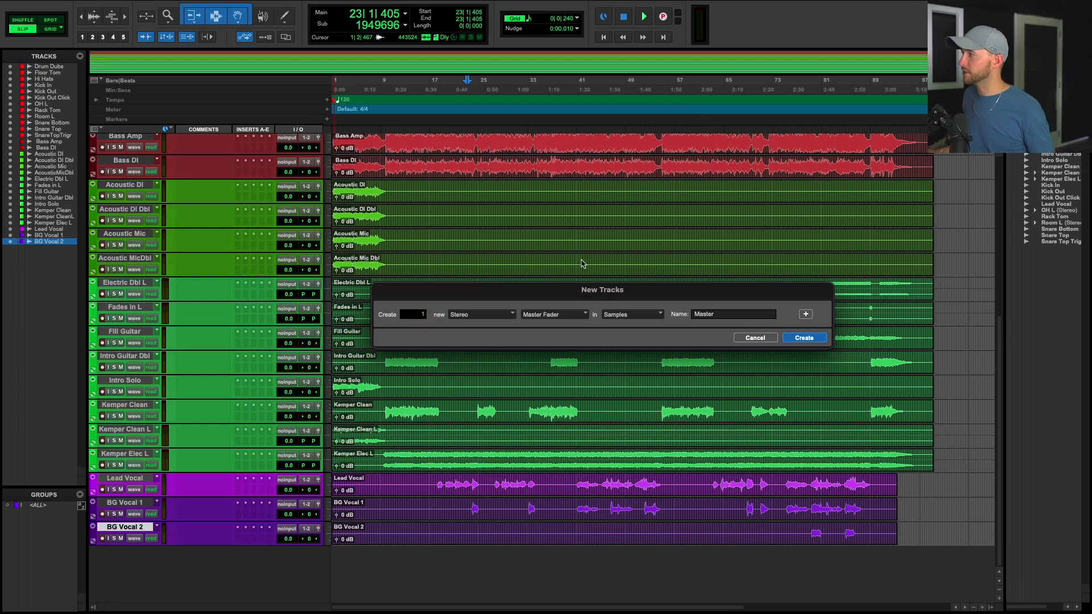
pyautogui.press('Return')
# Insert SoundID Reference on the master track and choose the Adam A7V (September 2023) preset.
pyautogui.scroll(-1, 356, 424)
pyautogui.moveTo(887, 535); pyautogui.dragTo(367, 541)
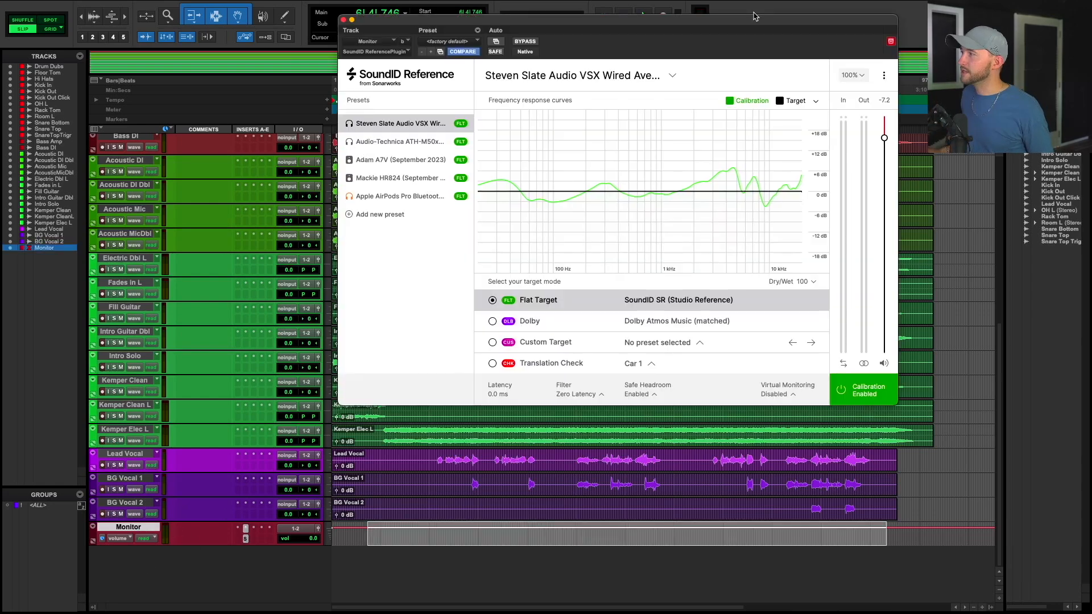
pyautogui.moveTo(755, 15); pyautogui.dragTo(712, 118)
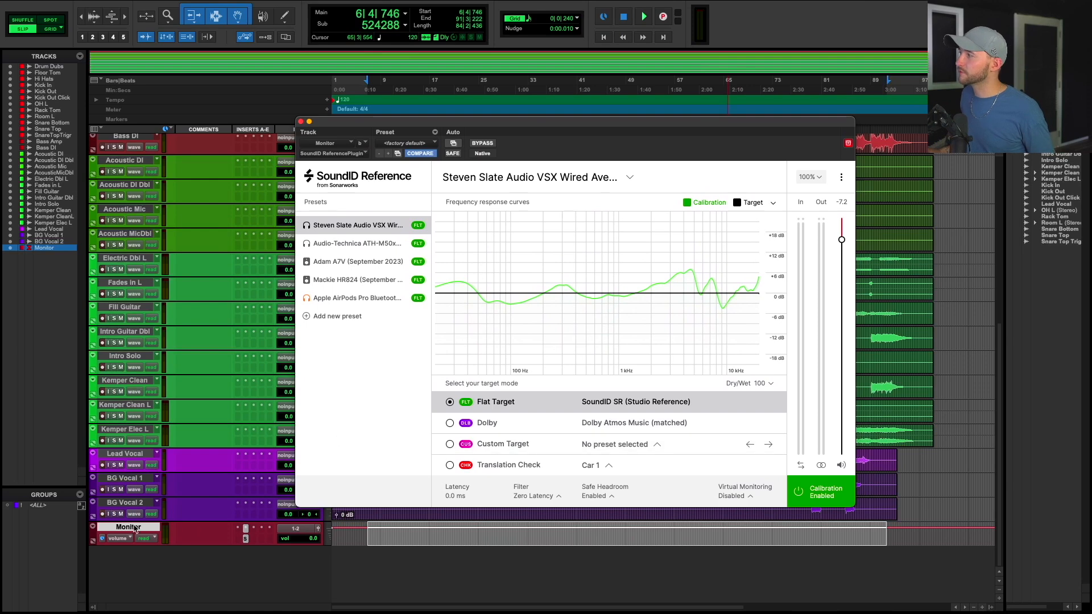
pyautogui.click(372, 262)
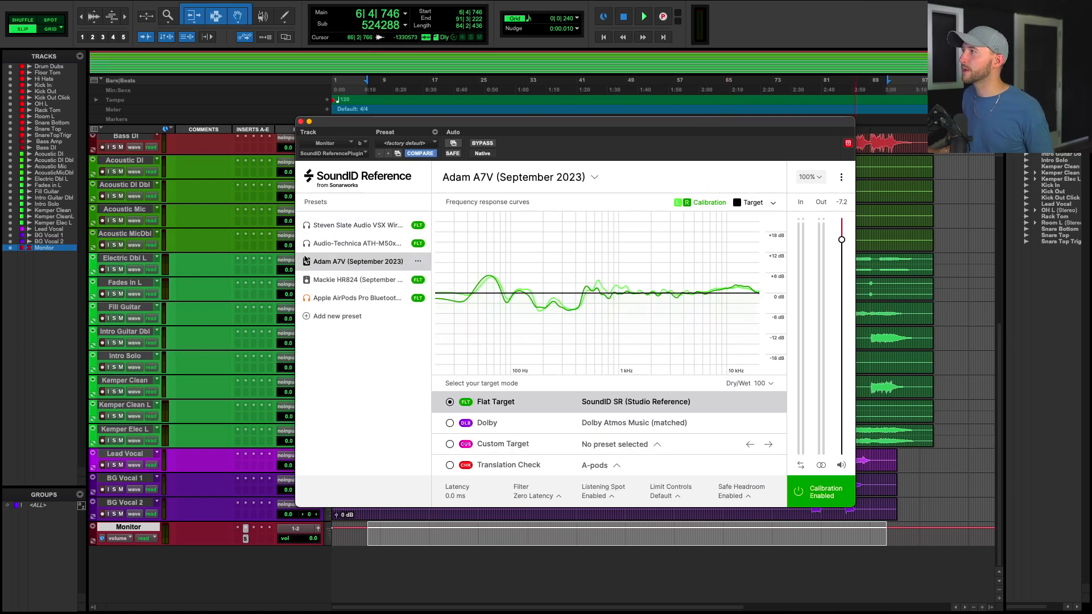
pyautogui.click(301, 122)
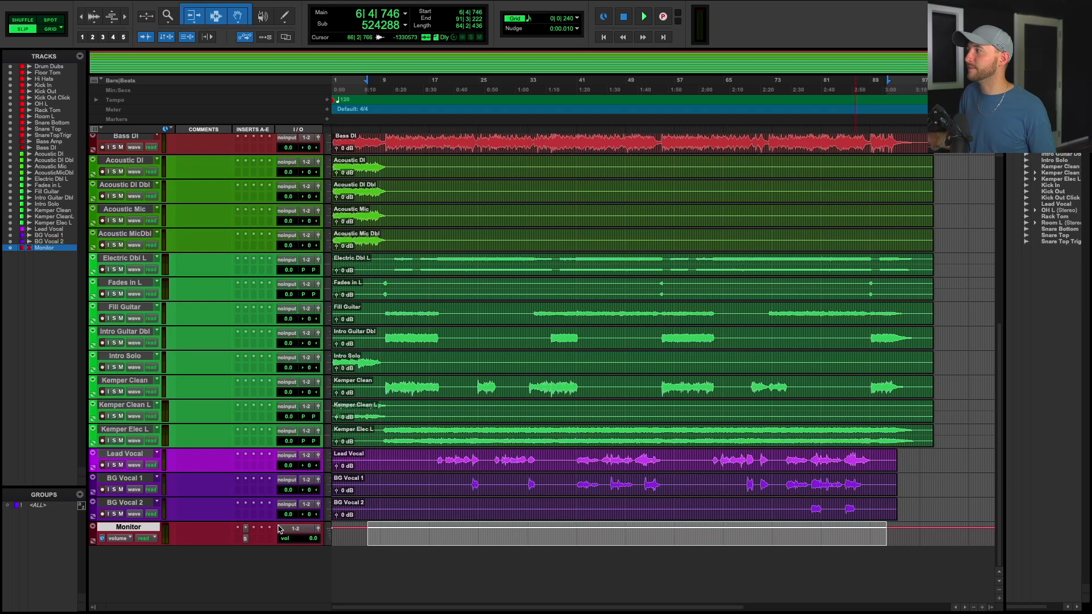
# Reopen the SoundID Reference plugin and toggle calibration off and back on to compare.
pyautogui.click(246, 539)
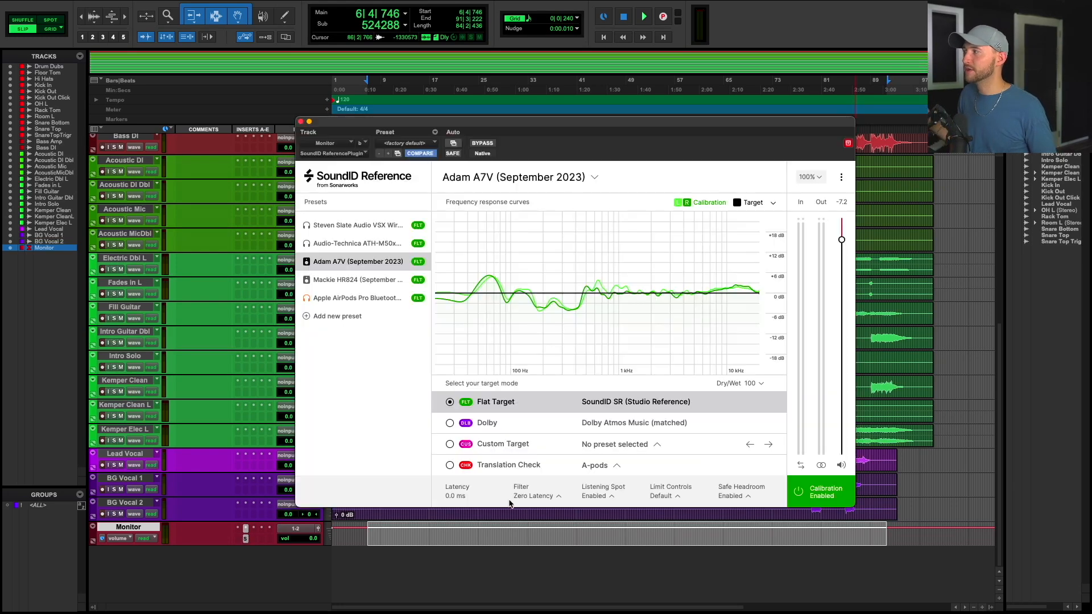
pyautogui.click(816, 502)
pyautogui.click(817, 503)
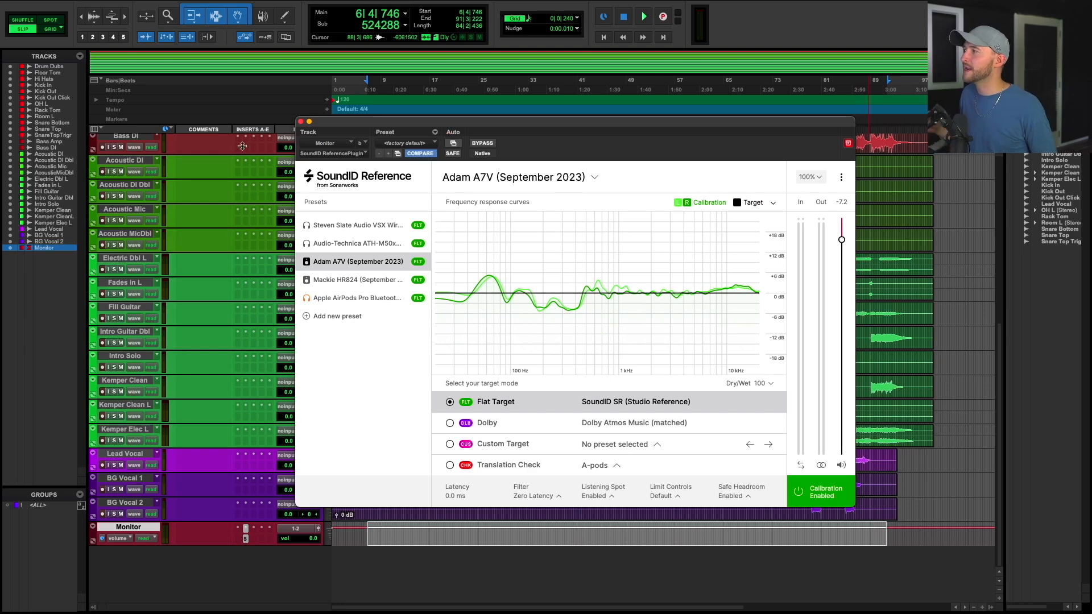
pyautogui.click(301, 122)
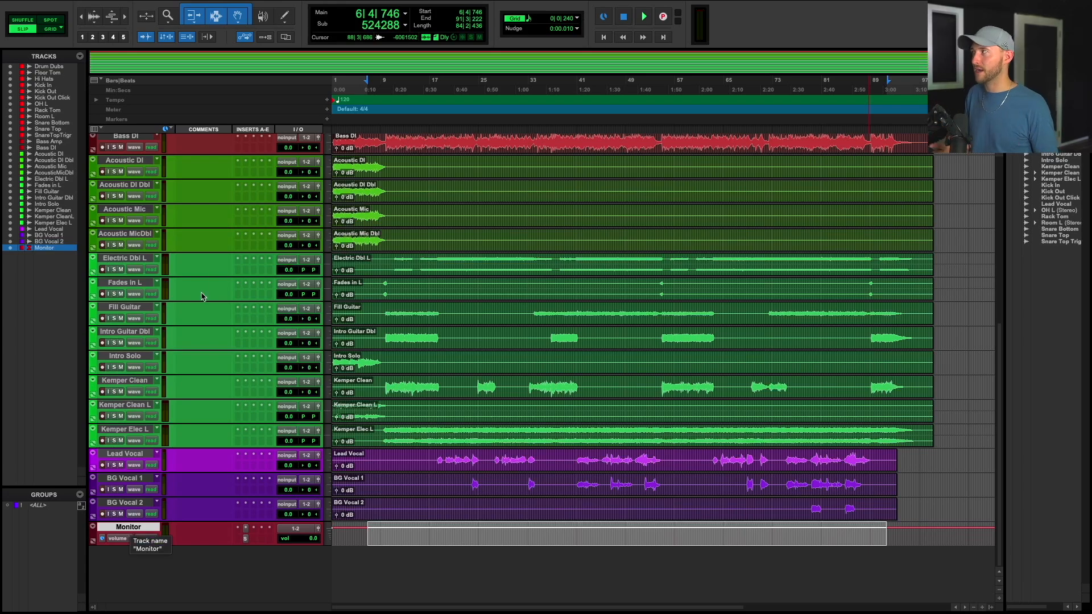
# Move the Kick In and Kick Out channels to the start of the mixer.
pyautogui.scroll(5, 202, 296)
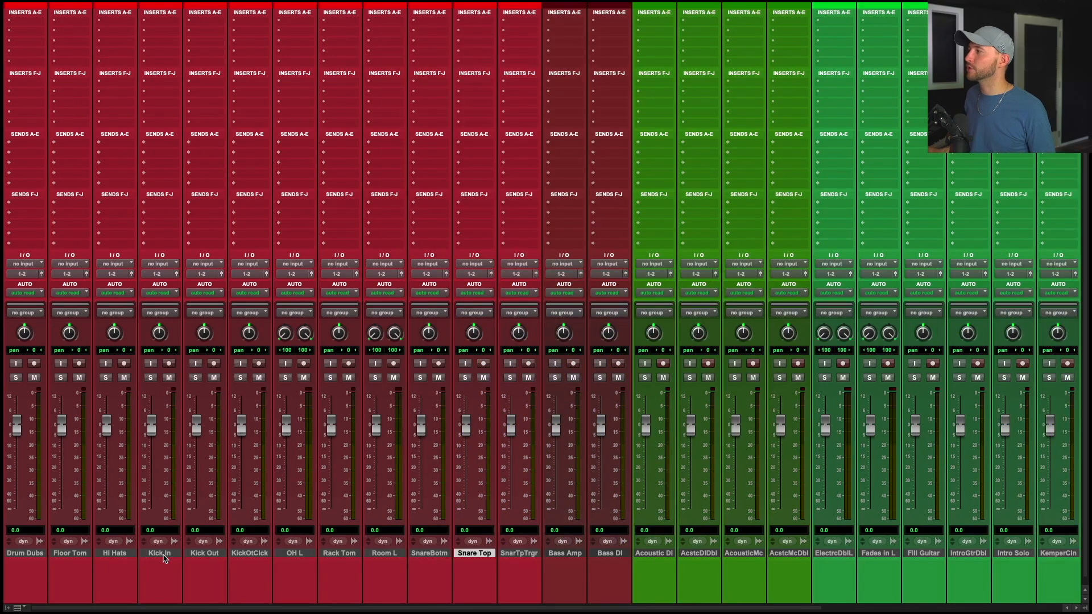
pyautogui.click(160, 553)
pyautogui.keyDown('shift'); pyautogui.click(216, 554); pyautogui.keyUp('shift')
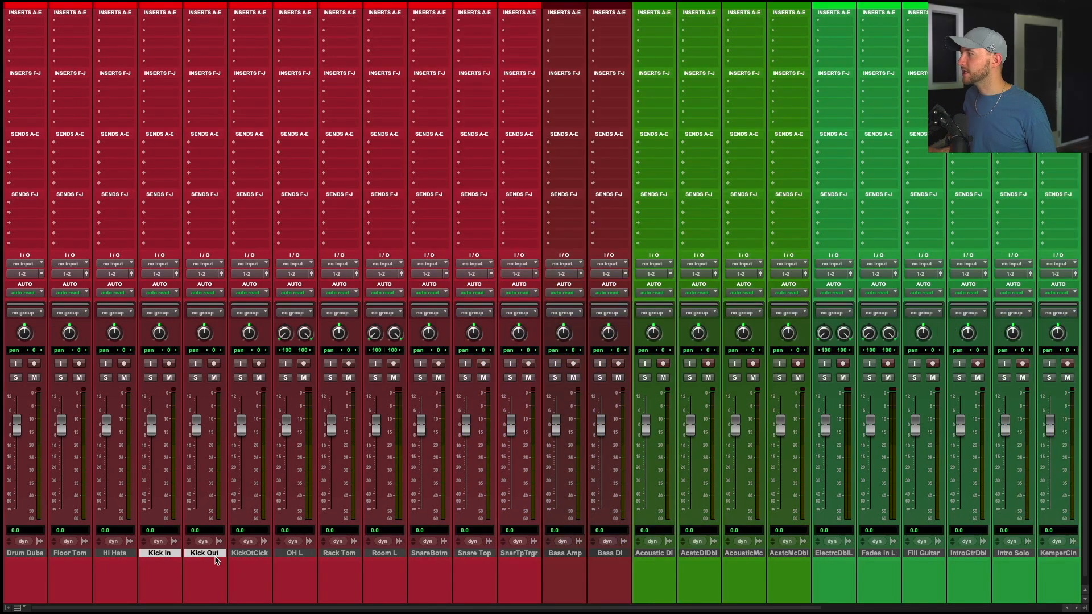
pyautogui.moveTo(160, 555); pyautogui.dragTo(8, 554)
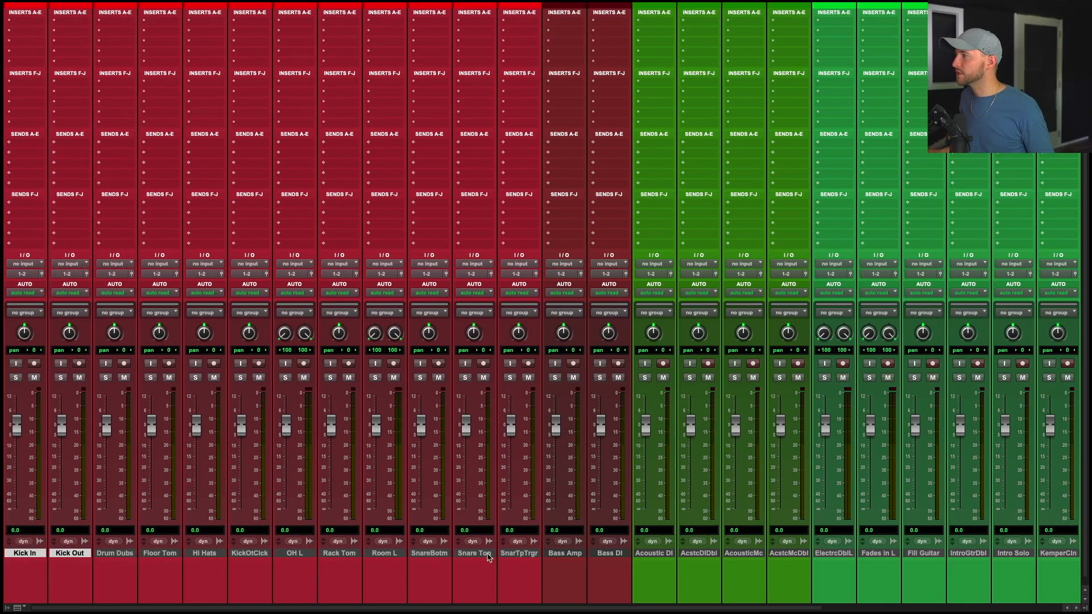
# Move the Snare Top, Snare Bottom and Snare Top Trigger channels directly after the kick channels.
pyautogui.moveTo(487, 554); pyautogui.dragTo(107, 575)
pyautogui.keyDown('shift'); pyautogui.click(523, 554); pyautogui.keyUp('shift')
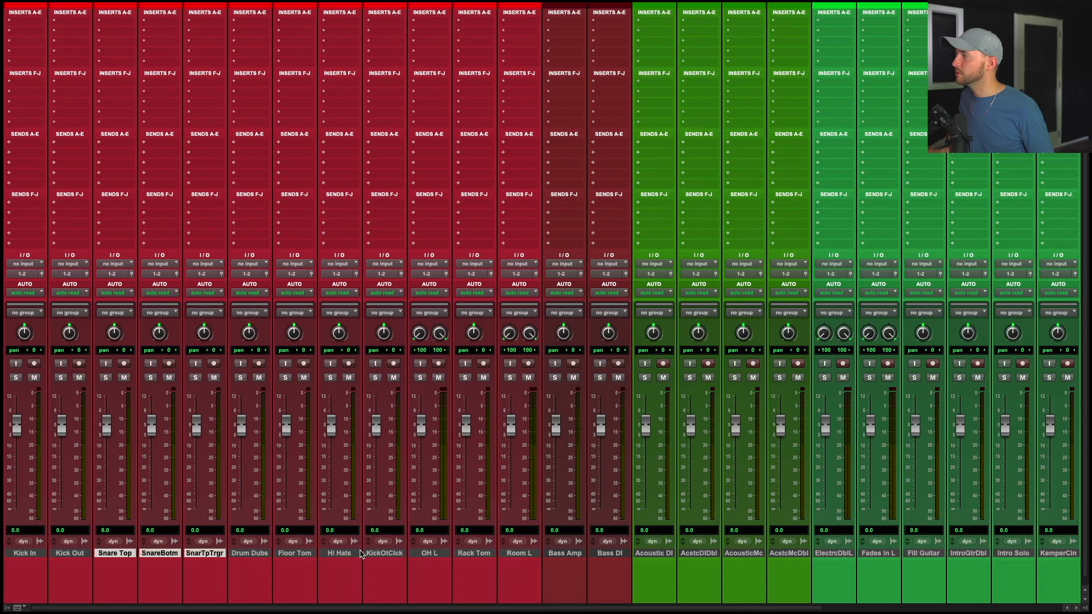
# Move the KickOtClick channel next to Kick Out, and rename the overhead and room channels OH ST and Room ST.
pyautogui.moveTo(346, 555); pyautogui.dragTo(109, 564)
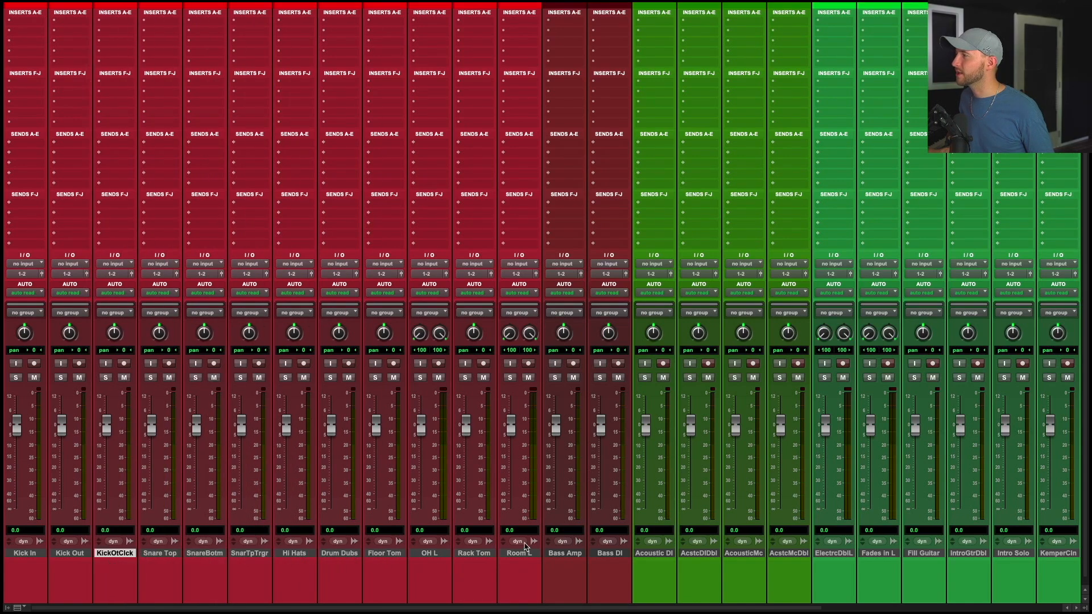
pyautogui.doubleClick(430, 554)
pyautogui.press('Return')
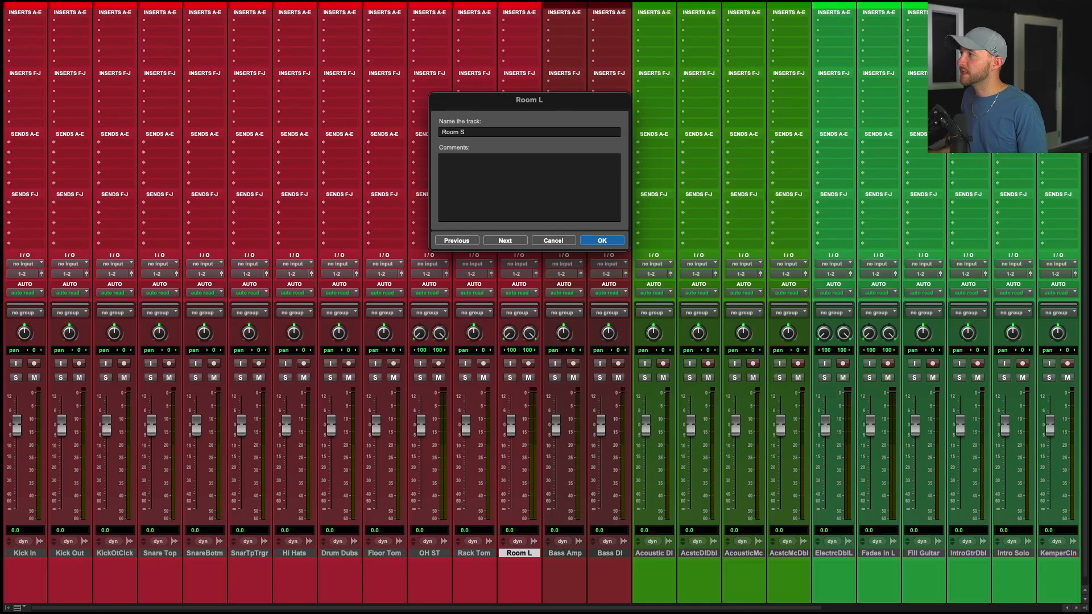
pyautogui.write('T')
pyautogui.press('Return')
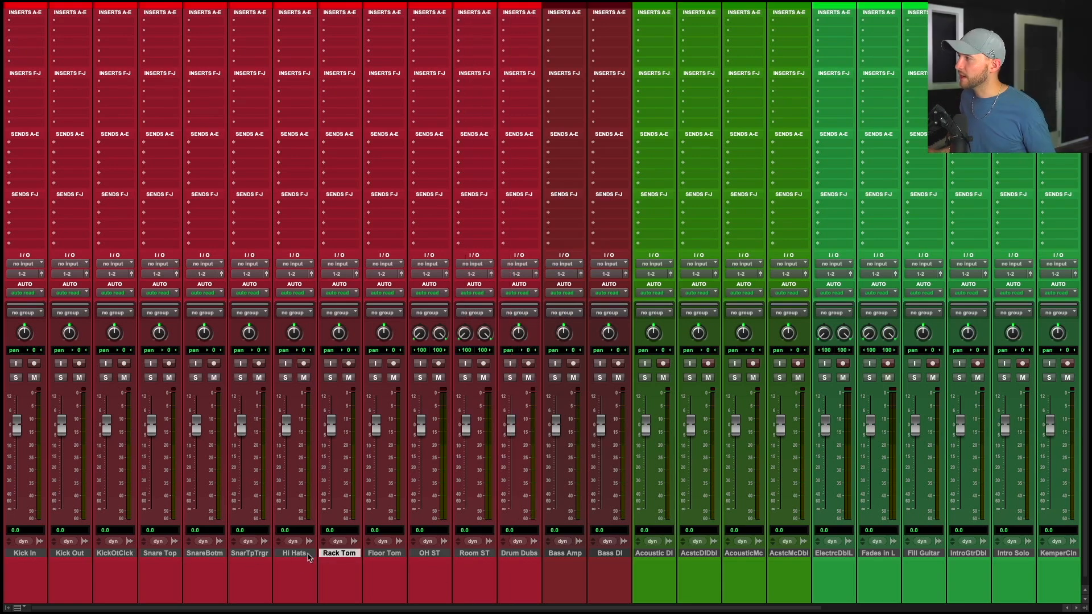
# Select all drum channels and route their outputs to a new stereo aux track named Drum Bus.
pyautogui.click(518, 553)
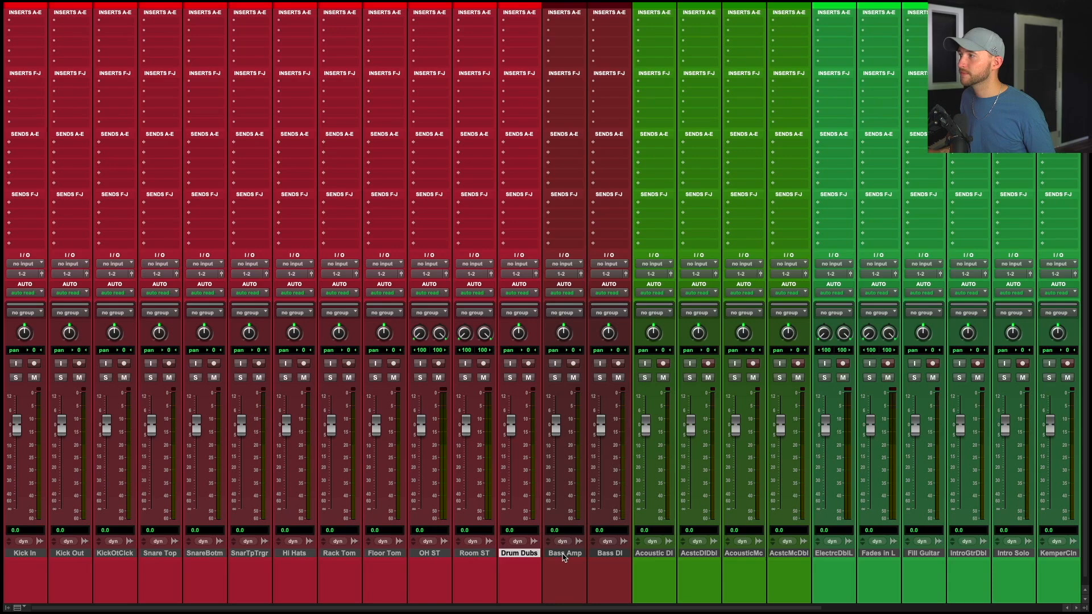
pyautogui.keyDown('shift'); pyautogui.click(32, 556); pyautogui.keyUp('shift')
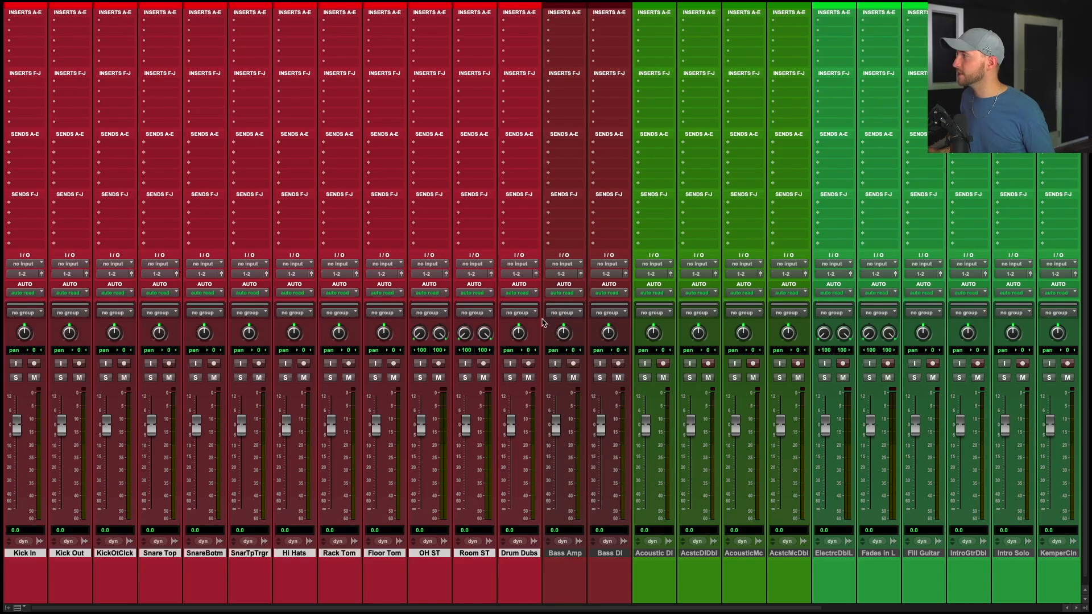
pyautogui.click(522, 274)
pyautogui.click(532, 315)
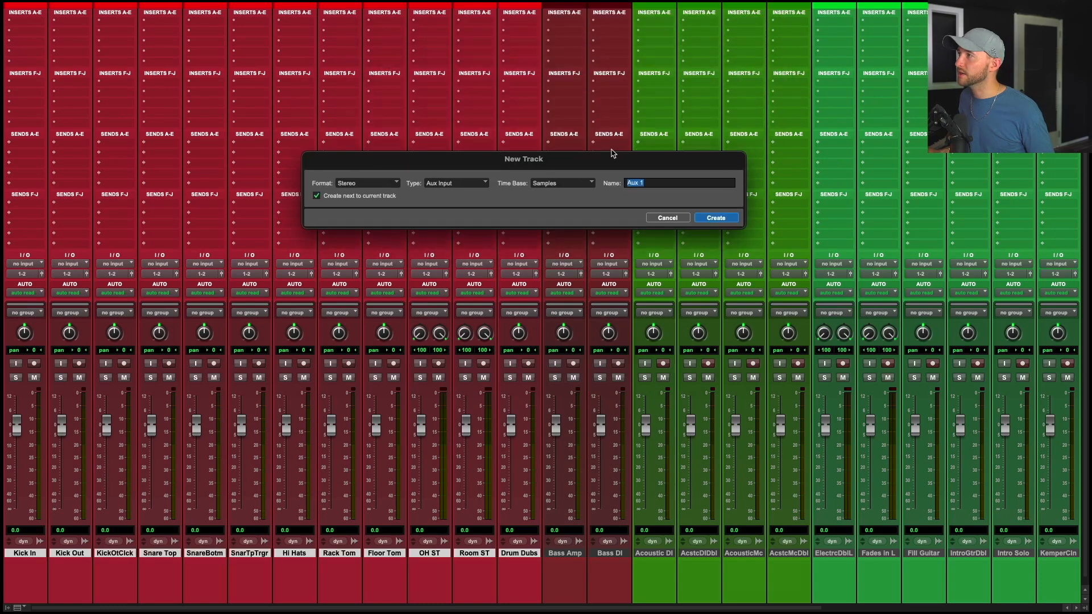
pyautogui.write('Dru')
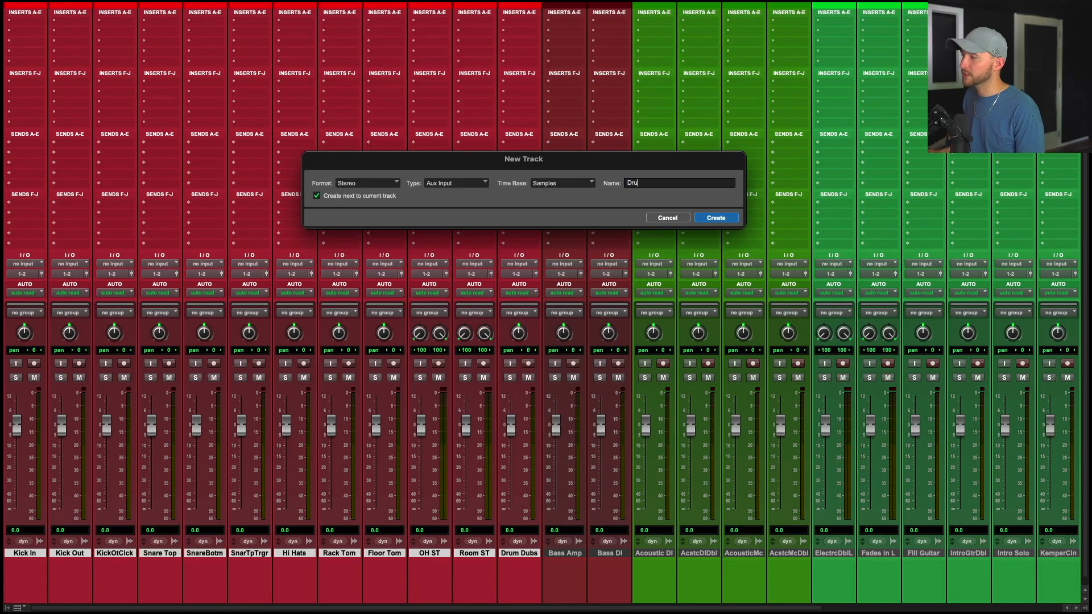
pyautogui.write('m Bus')
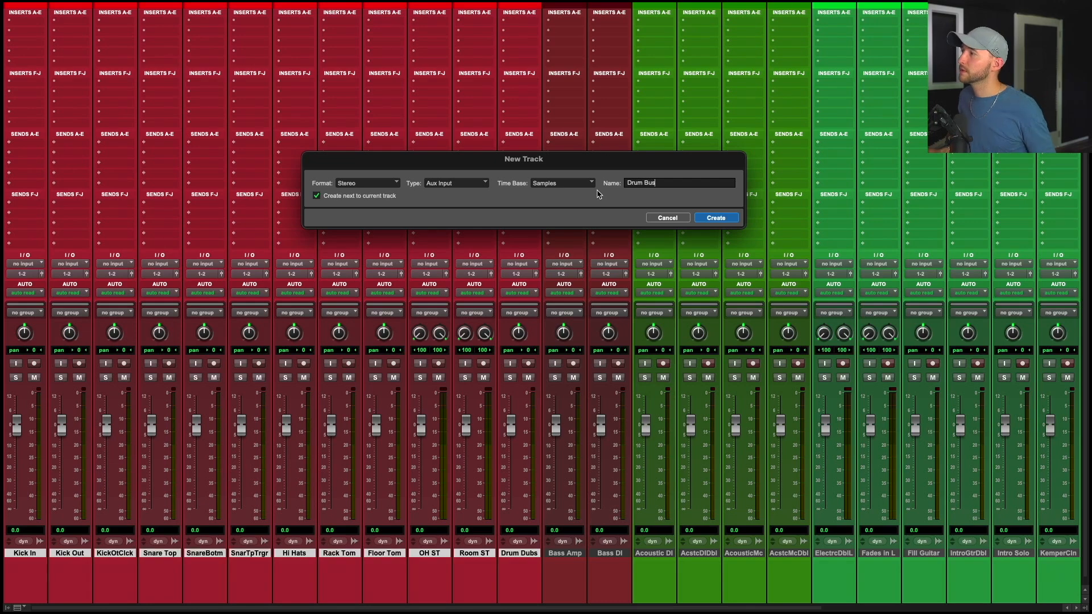
pyautogui.press('Return')
# Route the Drum Bus output to a new stereo aux track named Instrumental Bus.
pyautogui.click(565, 552)
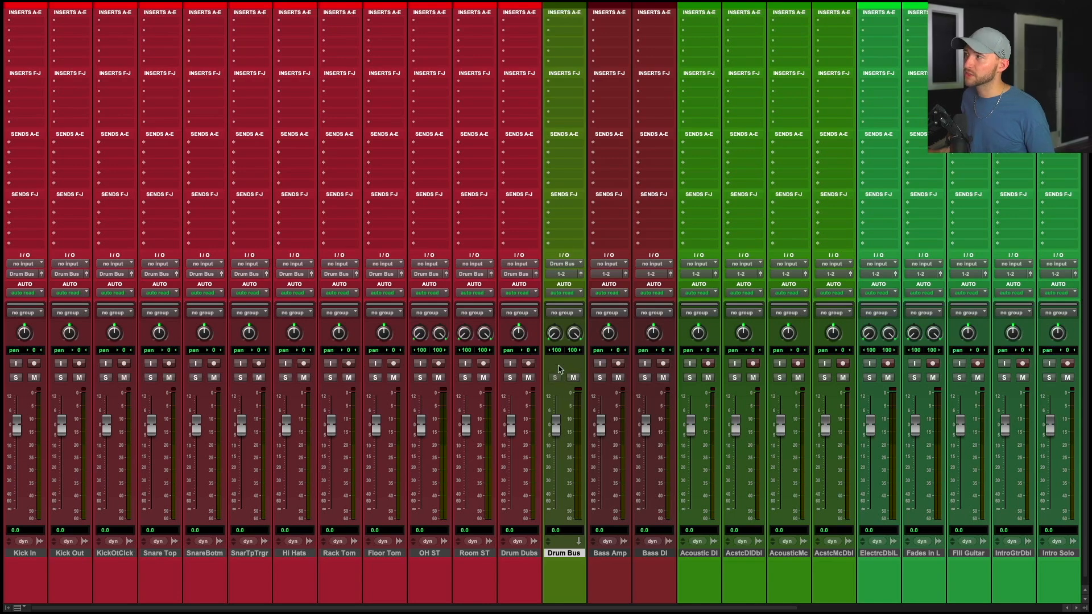
pyautogui.moveTo(556, 436)
pyautogui.mouseDown()
pyautogui.moveTo(556, 512)
pyautogui.moveTo(556, 436)
pyautogui.mouseUp()
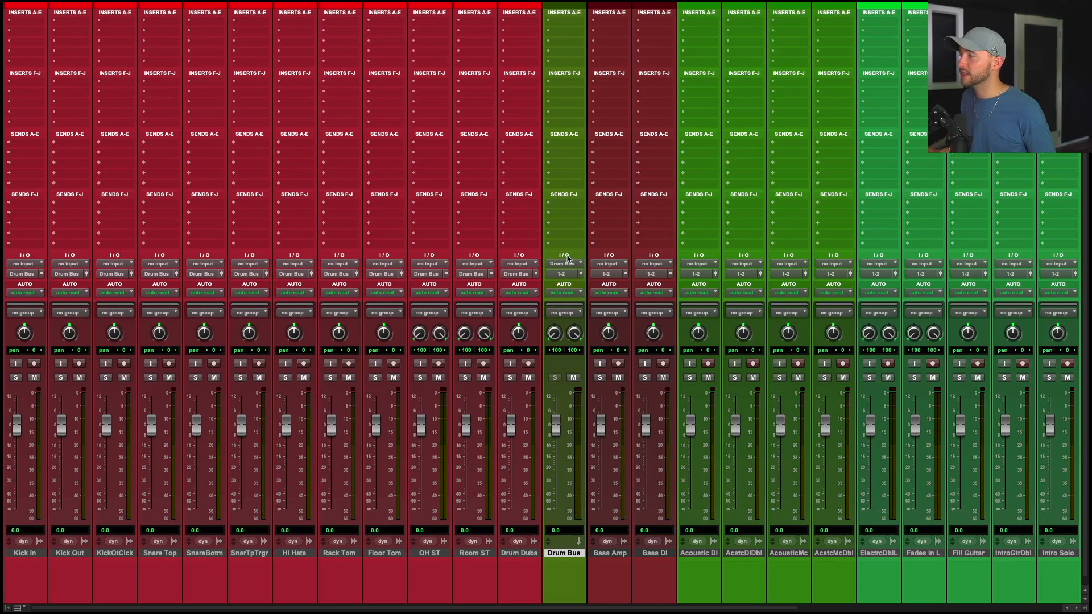
pyautogui.click(567, 274)
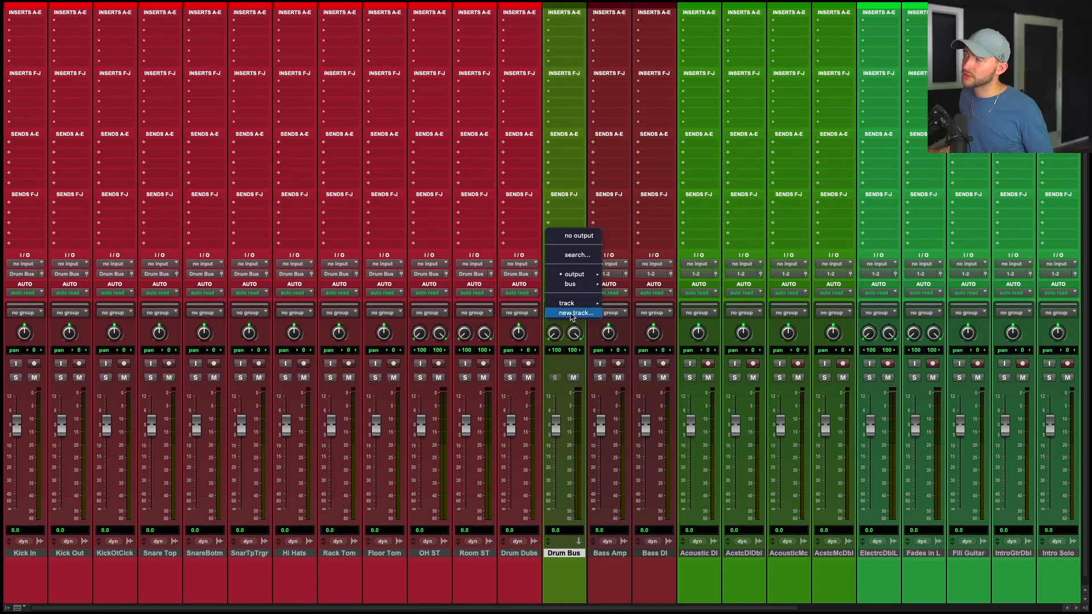
pyautogui.click(570, 315)
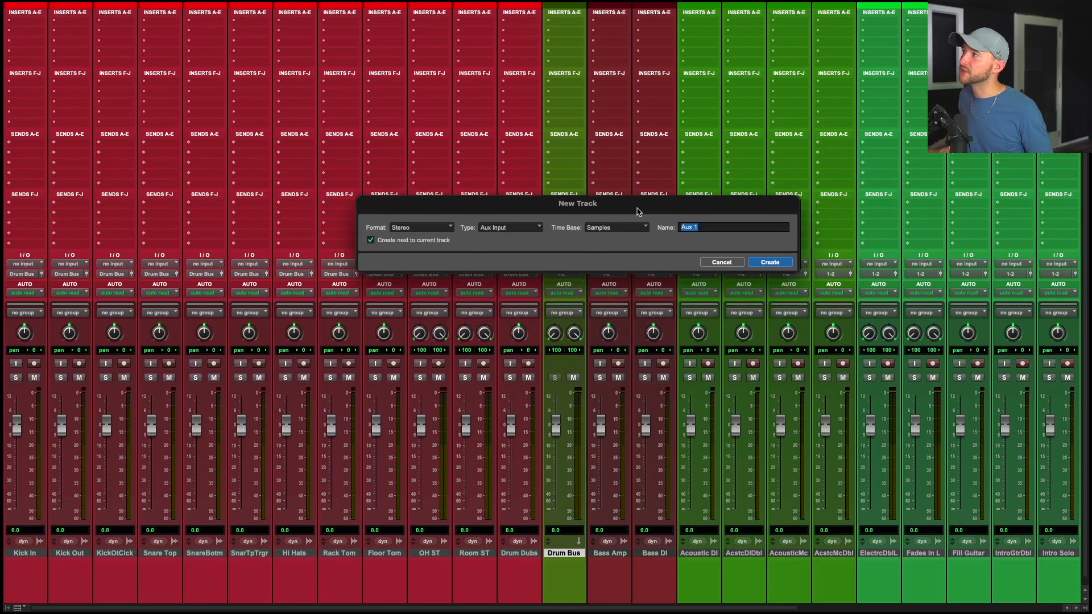
pyautogui.moveTo(638, 208); pyautogui.dragTo(620, 155)
pyautogui.write('Inst')
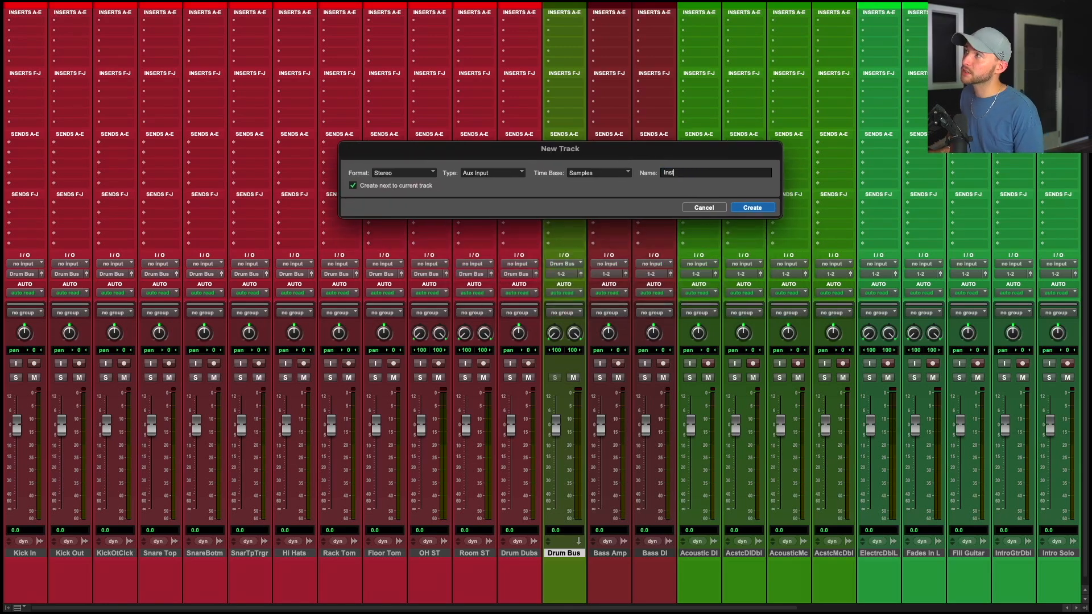
pyautogui.write('rumental Bus')
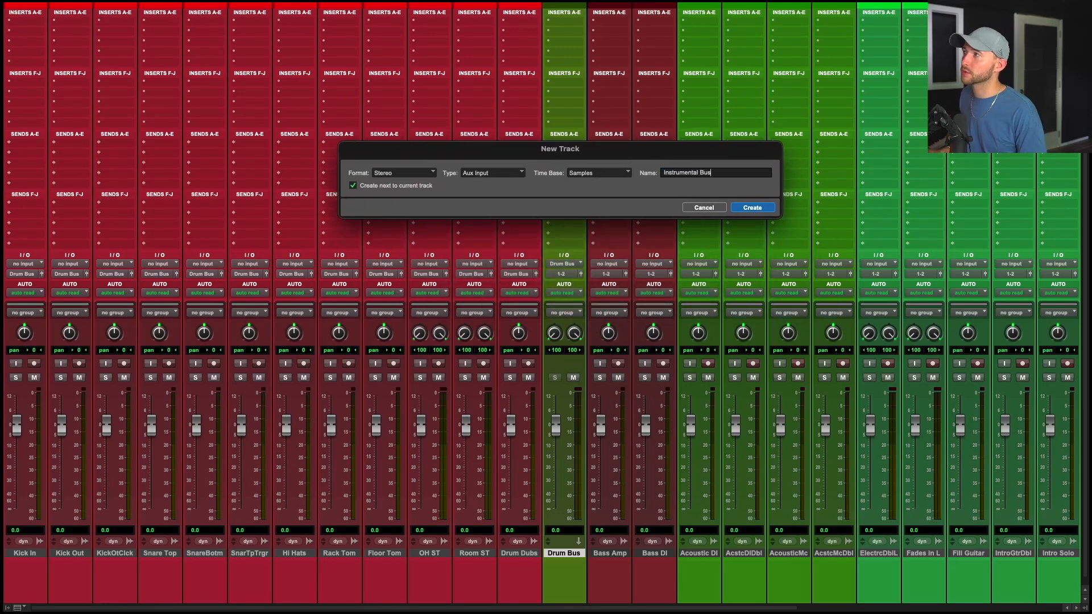
pyautogui.press('Return')
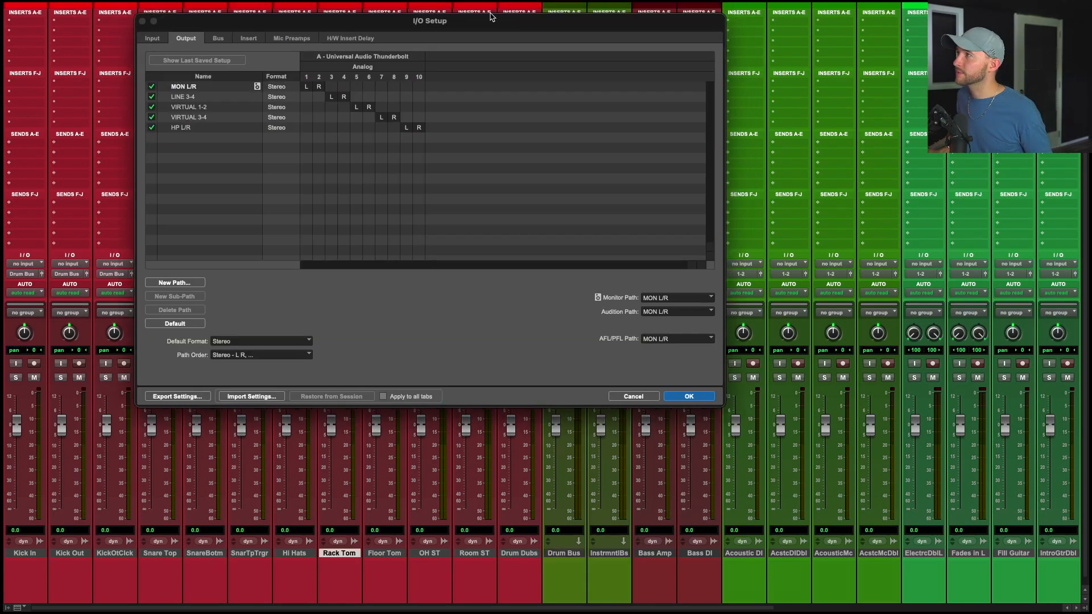
# Restore the default bus paths in I/O Setup and rename the Instrumental Bus output bus.
pyautogui.moveTo(490, 32); pyautogui.dragTo(573, 53)
pyautogui.click(300, 75)
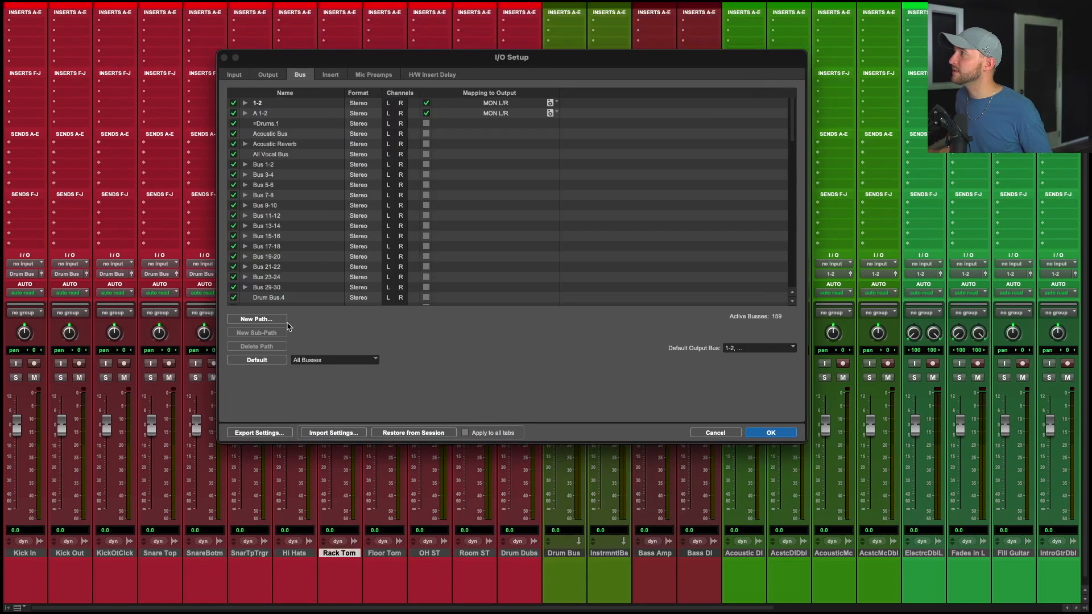
pyautogui.click(256, 360)
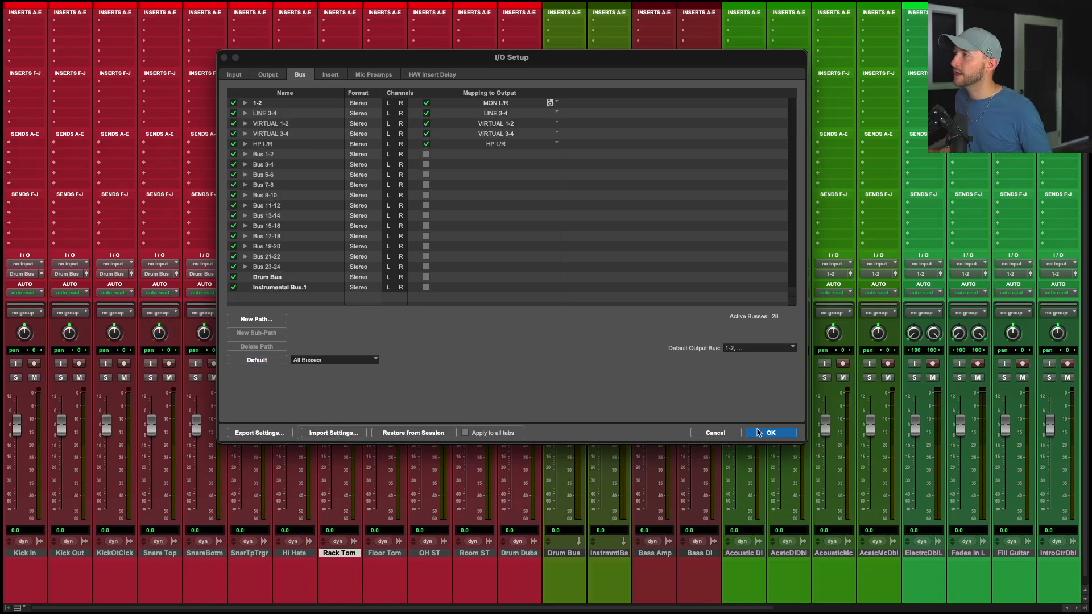
pyautogui.click(758, 433)
pyautogui.click(614, 269)
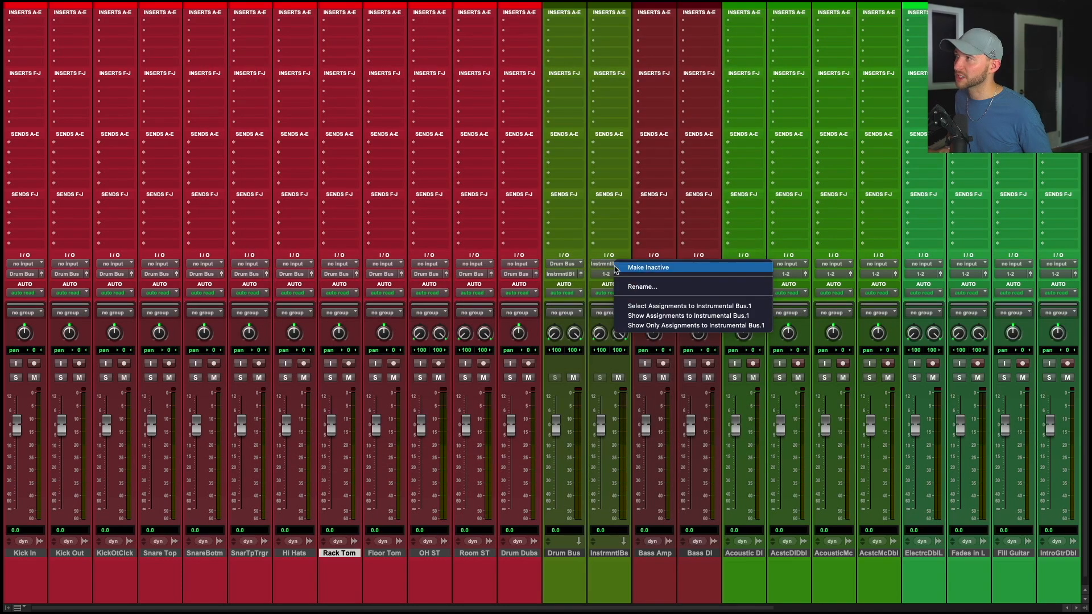
pyautogui.click(633, 288)
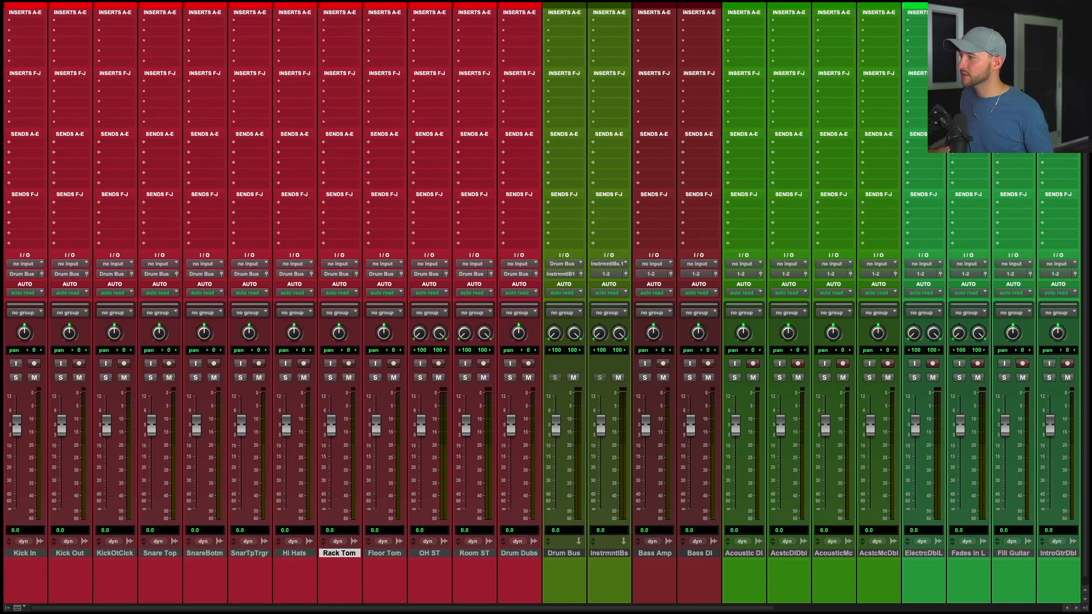
pyautogui.moveTo(594, 180); pyautogui.dragTo(550, 147)
pyautogui.press('Return')
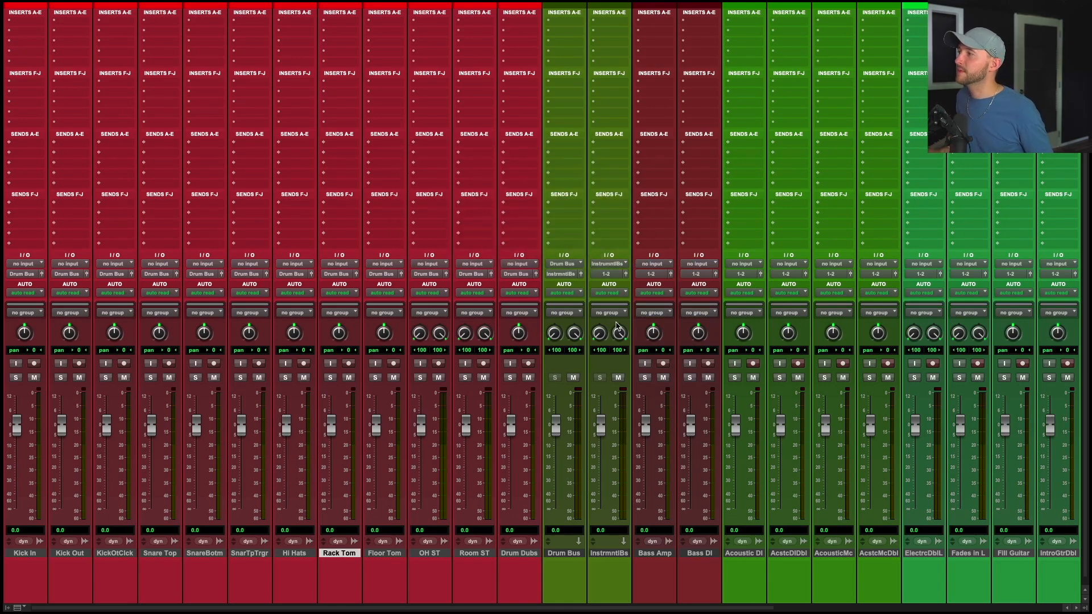
# Route the Instrumental Bus output to a new stereo aux track named Mix Bus.
pyautogui.click(614, 275)
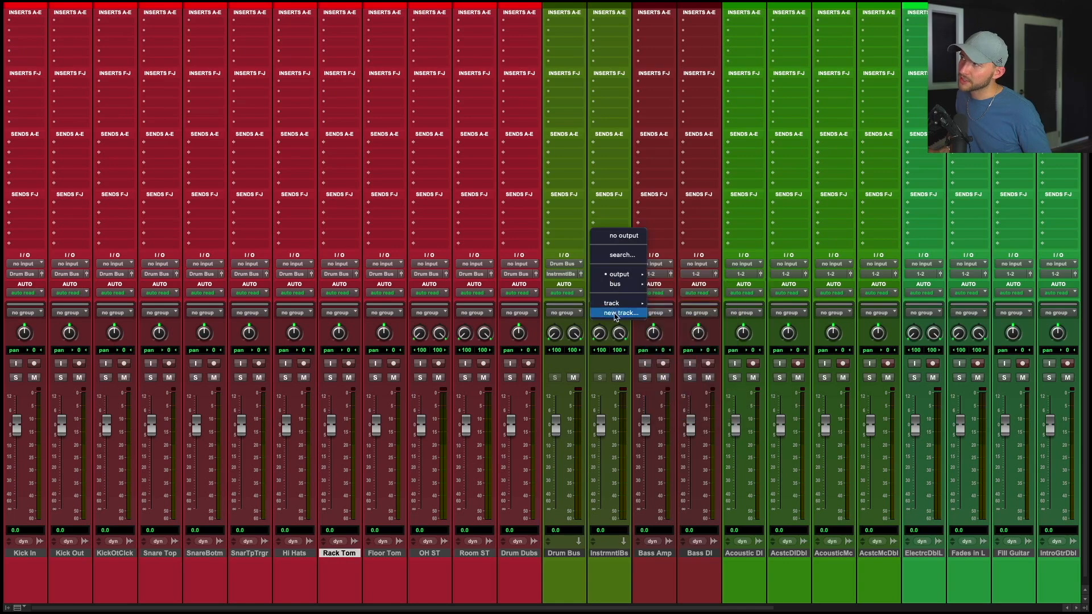
pyautogui.click(615, 314)
pyautogui.press('super+shift+n')
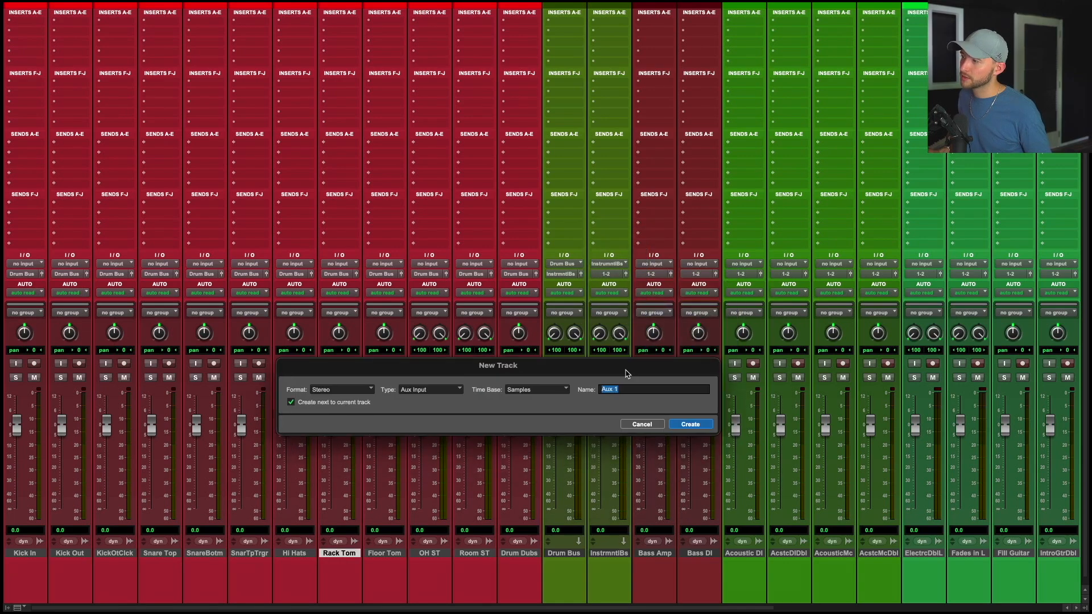
pyautogui.moveTo(632, 368); pyautogui.dragTo(635, 209)
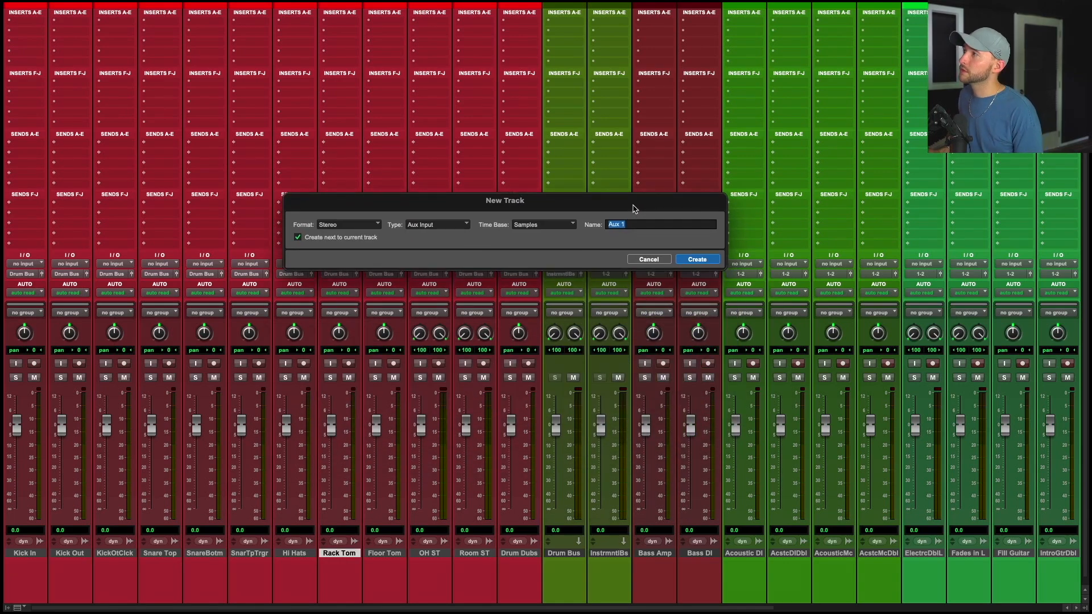
pyautogui.write('Mix ')
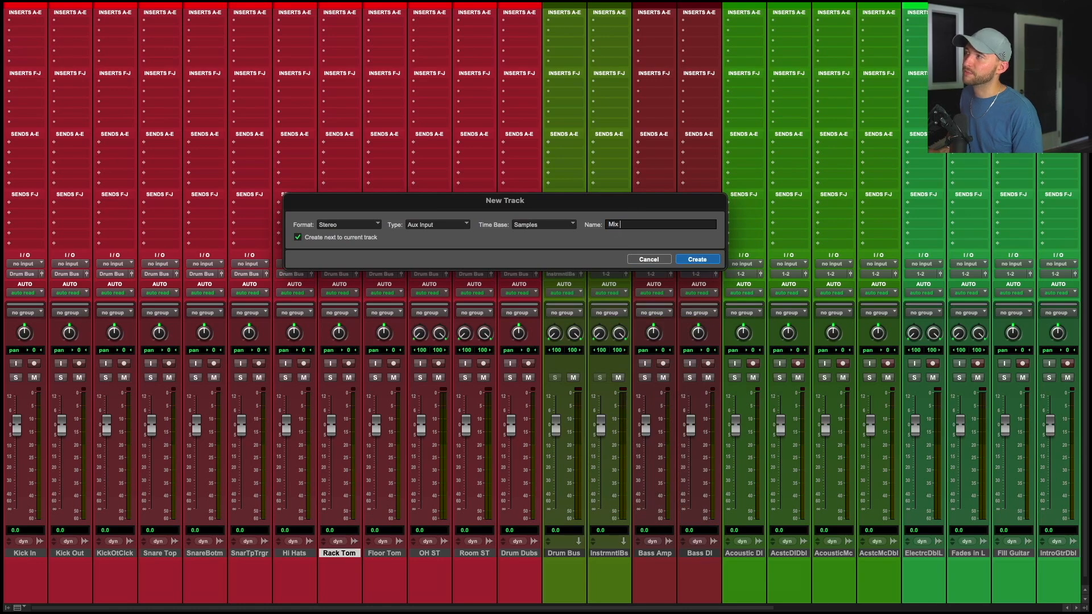
pyautogui.write('Bus')
pyautogui.press('Return')
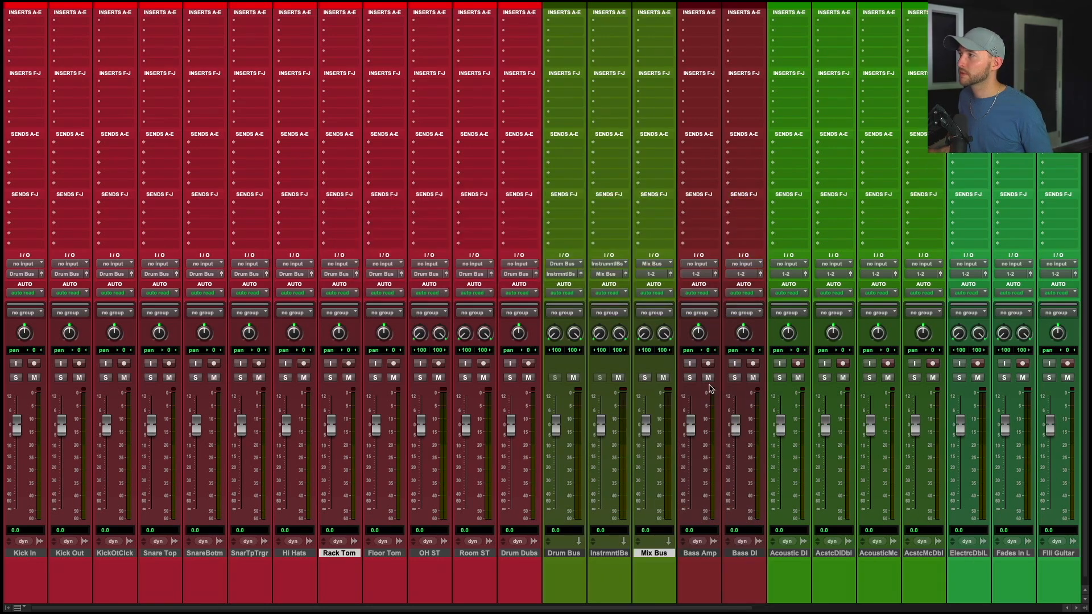
# Move the Instrumental Bus and Mix Bus channels to the end of the mixer.
pyautogui.click(658, 555)
pyautogui.click(644, 555)
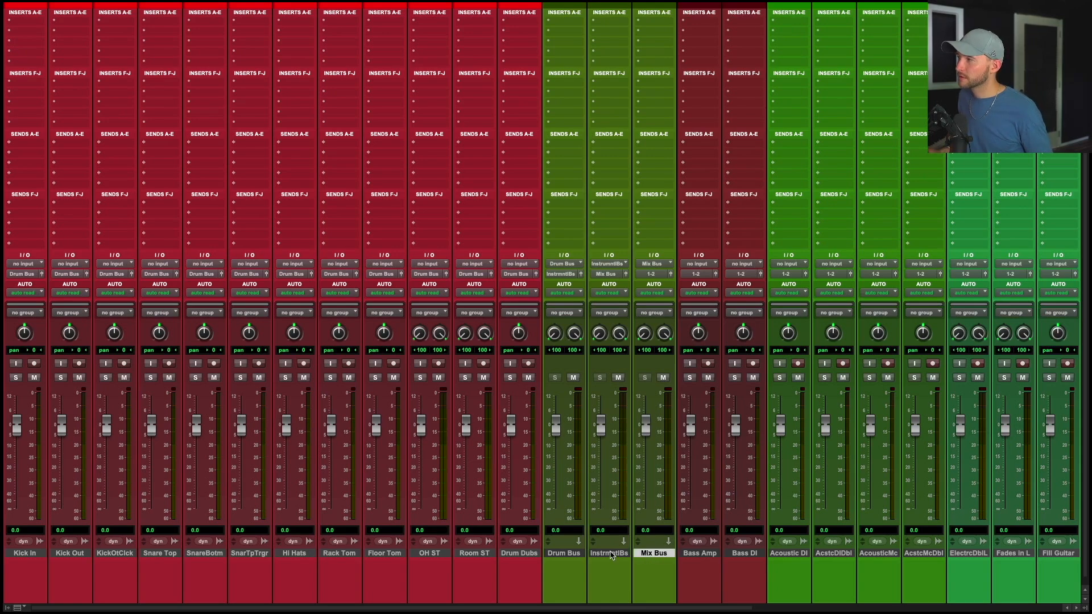
pyautogui.keyDown('shift'); pyautogui.click(611, 556); pyautogui.keyUp('shift')
pyautogui.moveTo(611, 555); pyautogui.dragTo(964, 573)
pyautogui.click(825, 555)
pyautogui.hscroll(-10, 739, 563)
# Select the Bass Amp and Bass DI channels and route them to a new stereo aux track named Bass Bus.
pyautogui.click(609, 553)
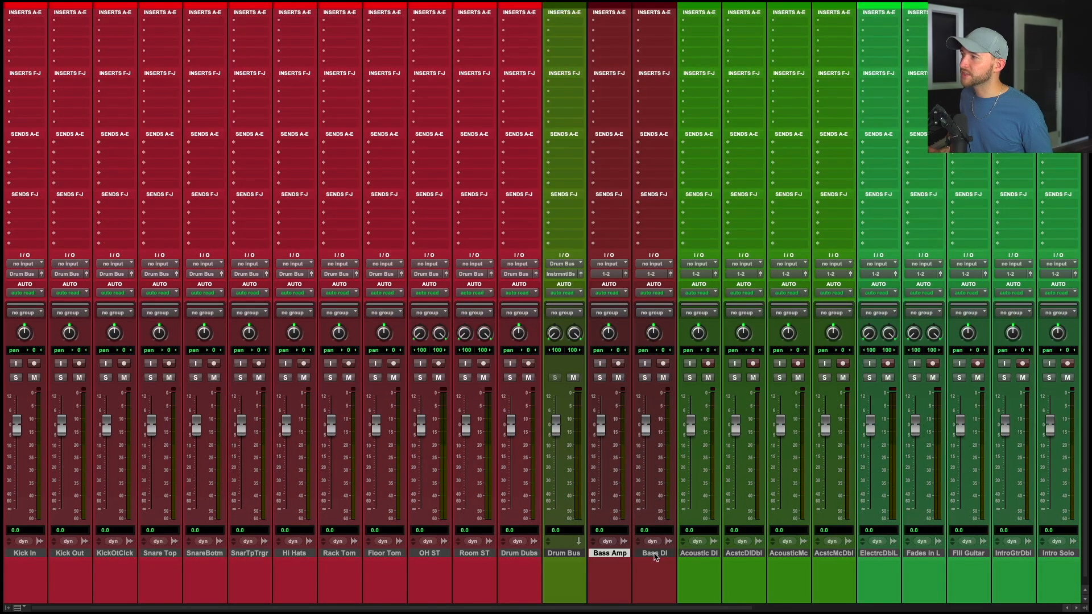
pyautogui.keyDown('shift'); pyautogui.click(655, 555); pyautogui.keyUp('shift')
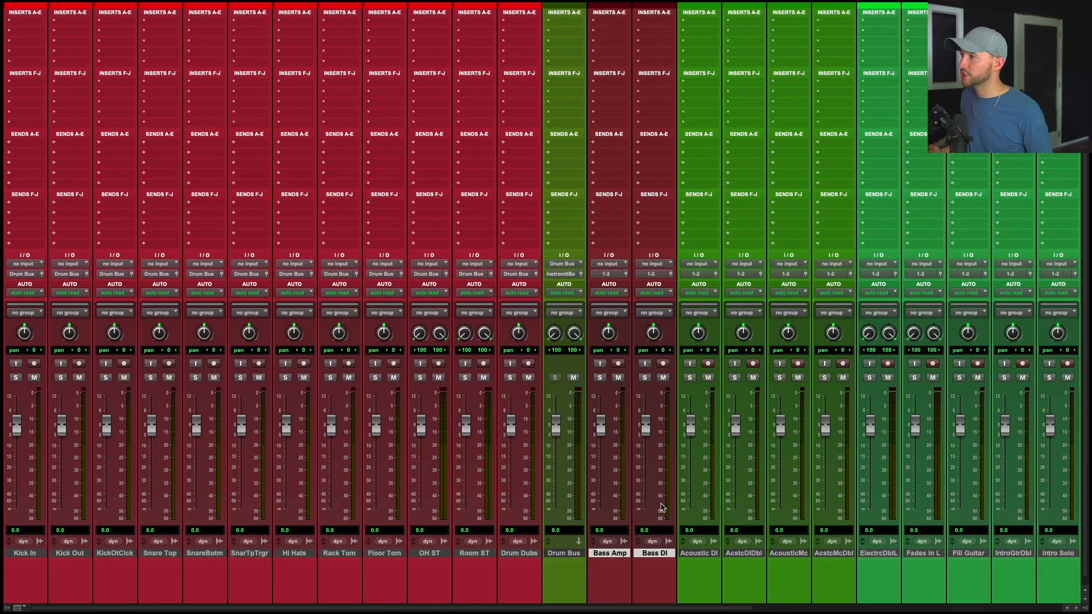
pyautogui.click(652, 275)
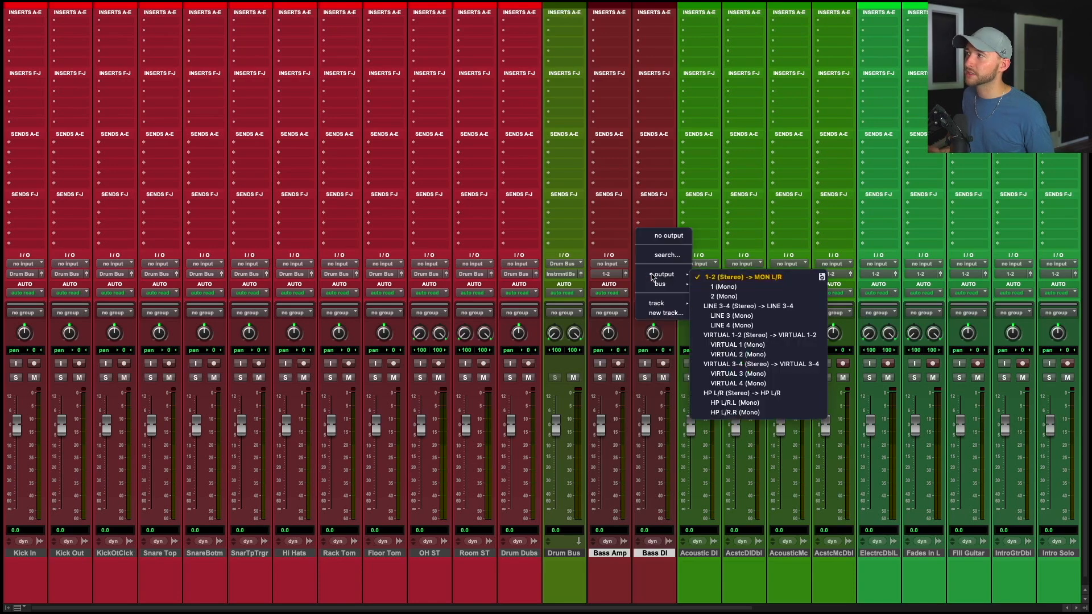
pyautogui.click(665, 314)
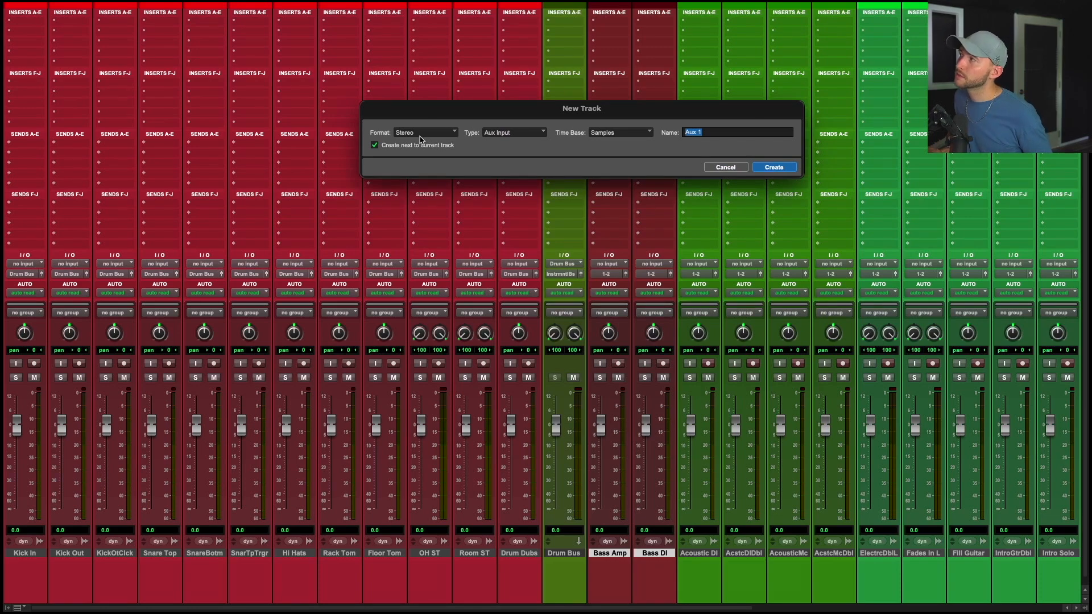
pyautogui.write('B')
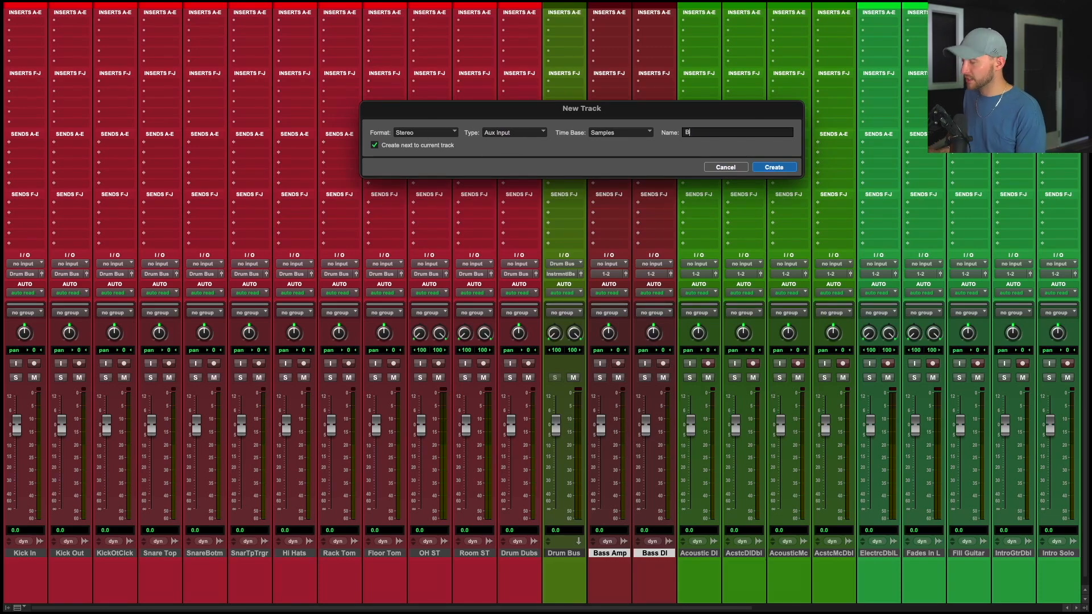
pyautogui.write('ass Bus')
pyautogui.press('Return')
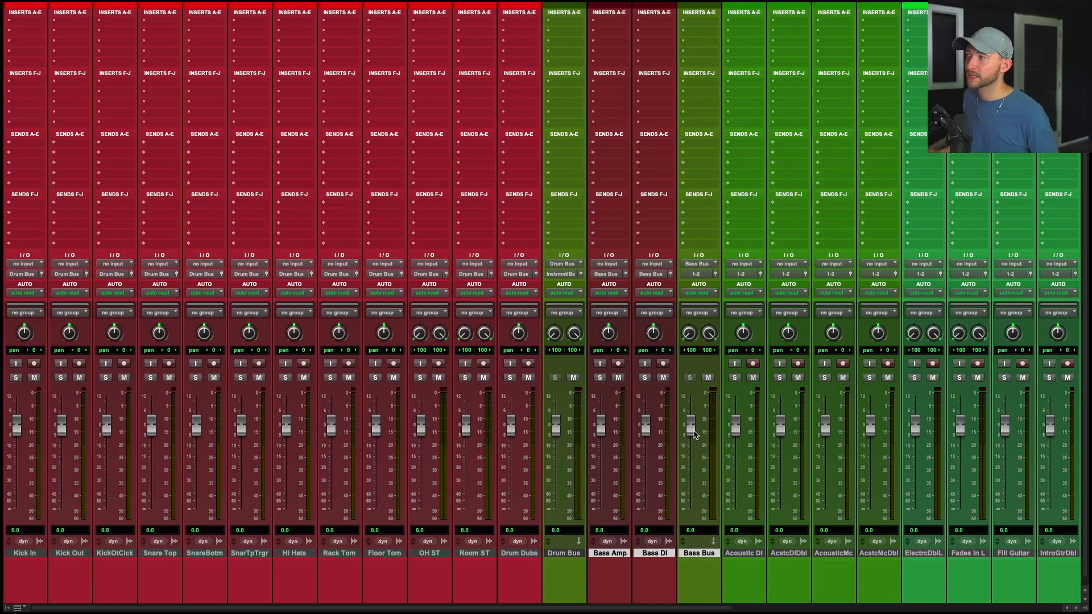
# Route the Bass Bus output to the Instrumental Bus.
pyautogui.moveTo(689, 426); pyautogui.dragTo(688, 435)
pyautogui.keyDown('alt'); pyautogui.click(688, 435); pyautogui.keyUp('alt')
pyautogui.click(703, 274)
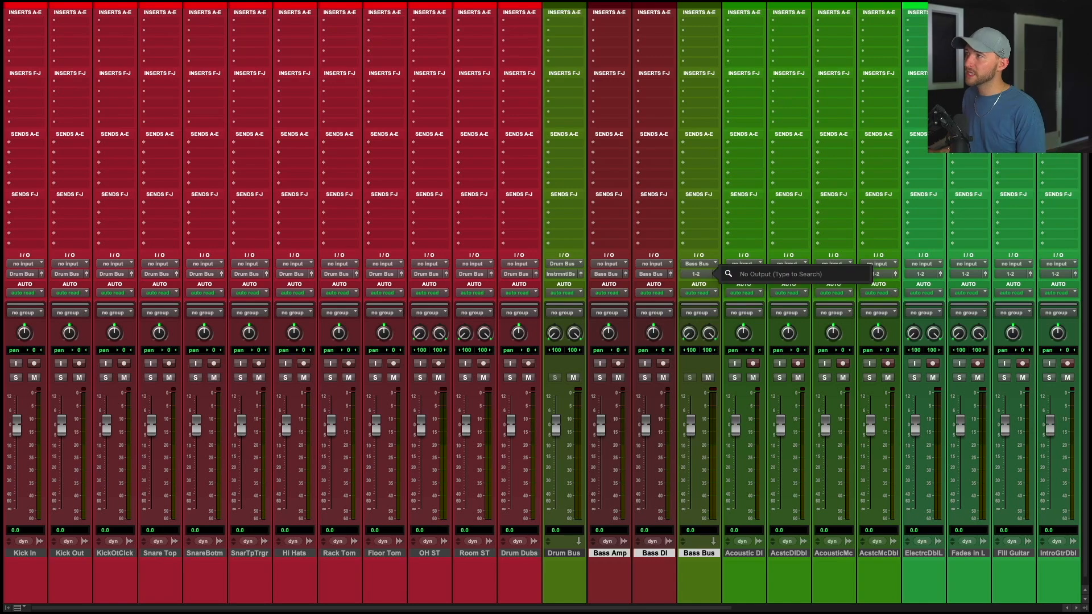
pyautogui.write('instr')
pyautogui.press('Return')
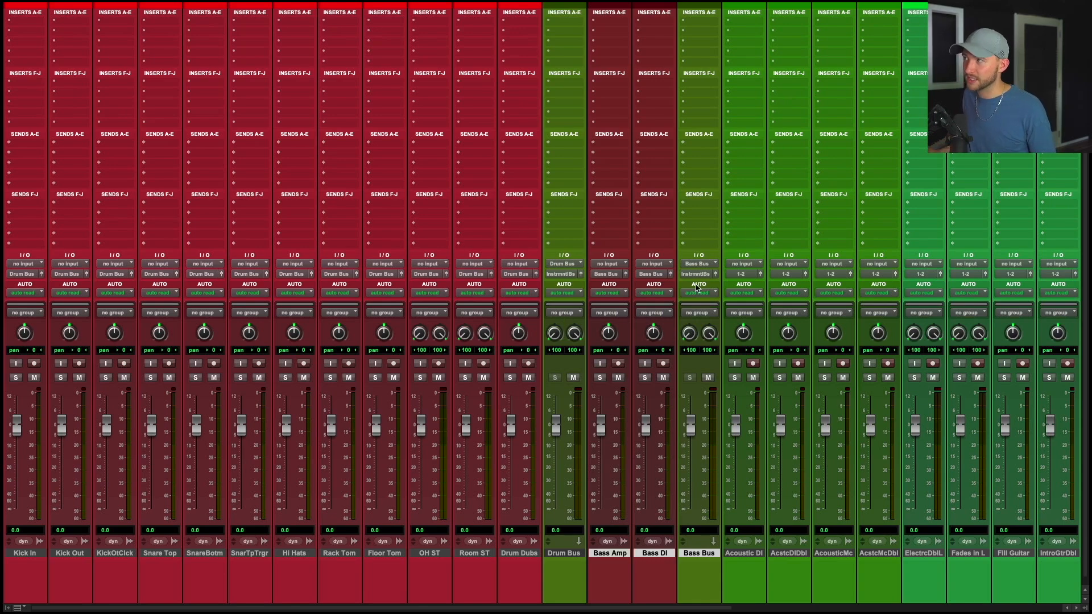
pyautogui.hscroll(5, 696, 288)
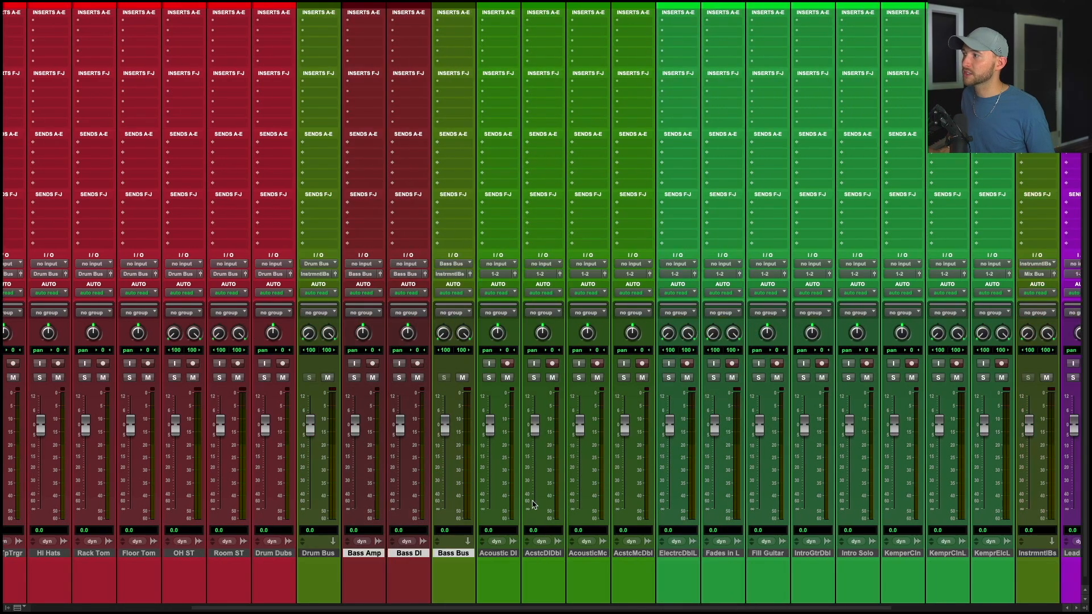
# Select the four acoustic guitar channels and route them to a new stereo aux track named Acoustic Bus.
pyautogui.click(505, 554)
pyautogui.keyDown('shift'); pyautogui.click(636, 553); pyautogui.keyUp('shift')
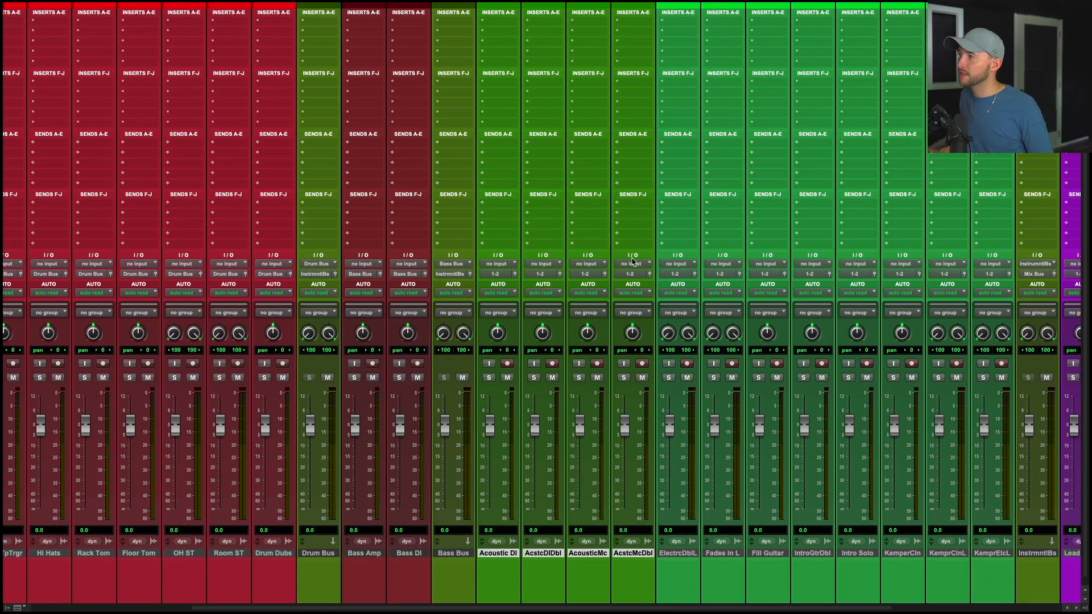
pyautogui.click(633, 290)
pyautogui.click(638, 312)
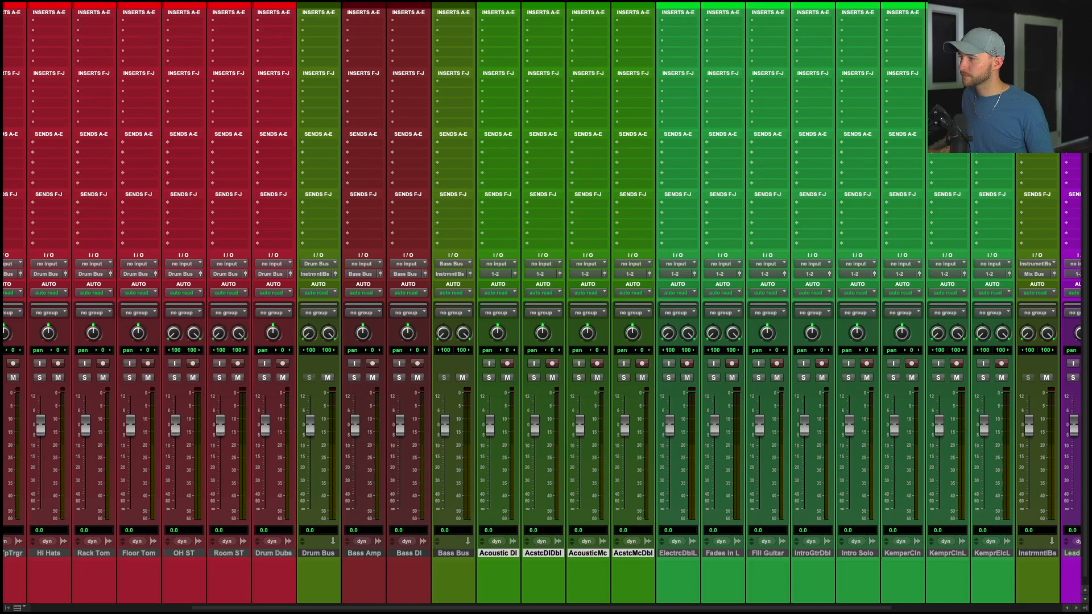
pyautogui.press('super+shift+n')
pyautogui.press('BackSpace')
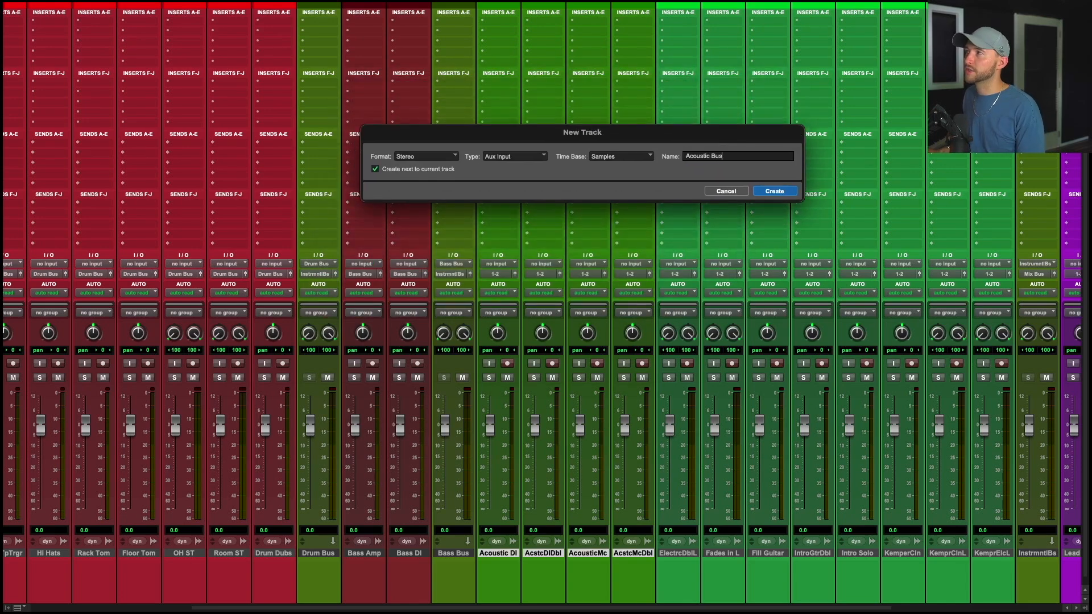
pyautogui.press('Return')
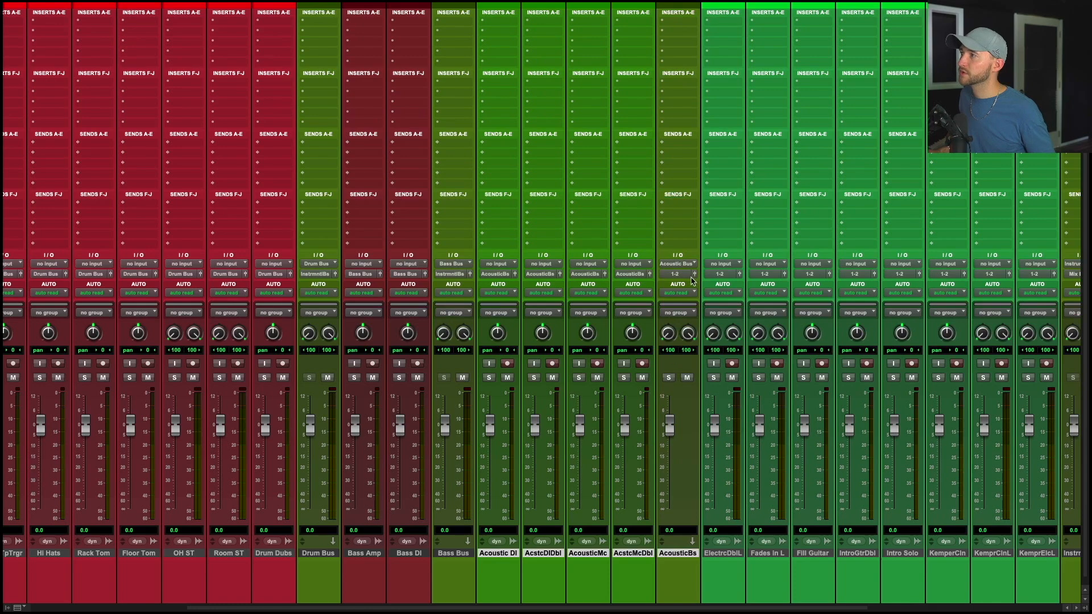
# Route the Acoustic Bus output to the Instrumental Bus.
pyautogui.click(679, 275)
pyautogui.write('inst')
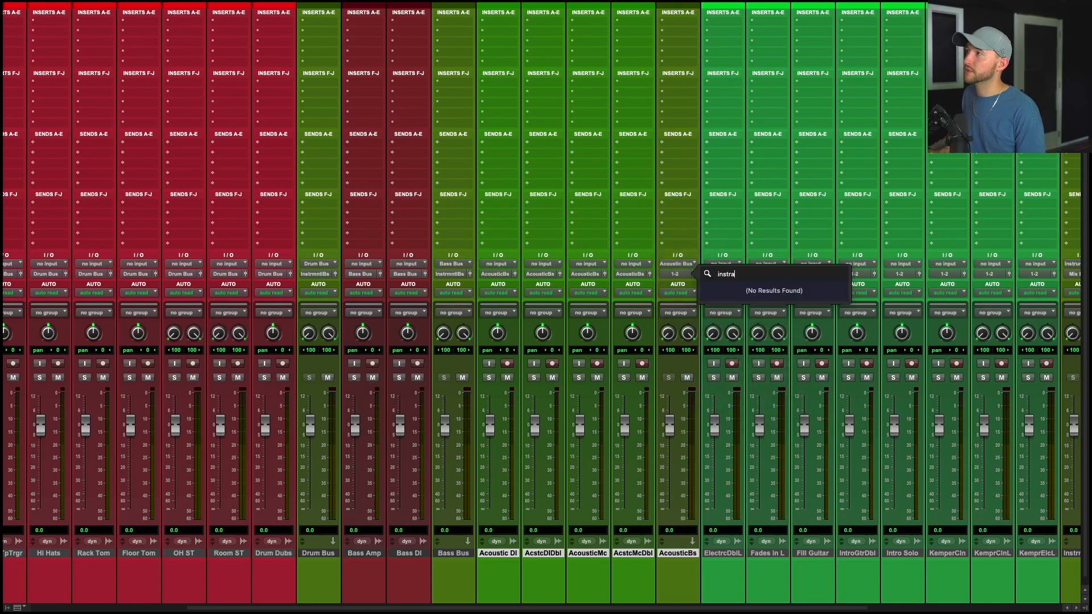
pyautogui.press('Return')
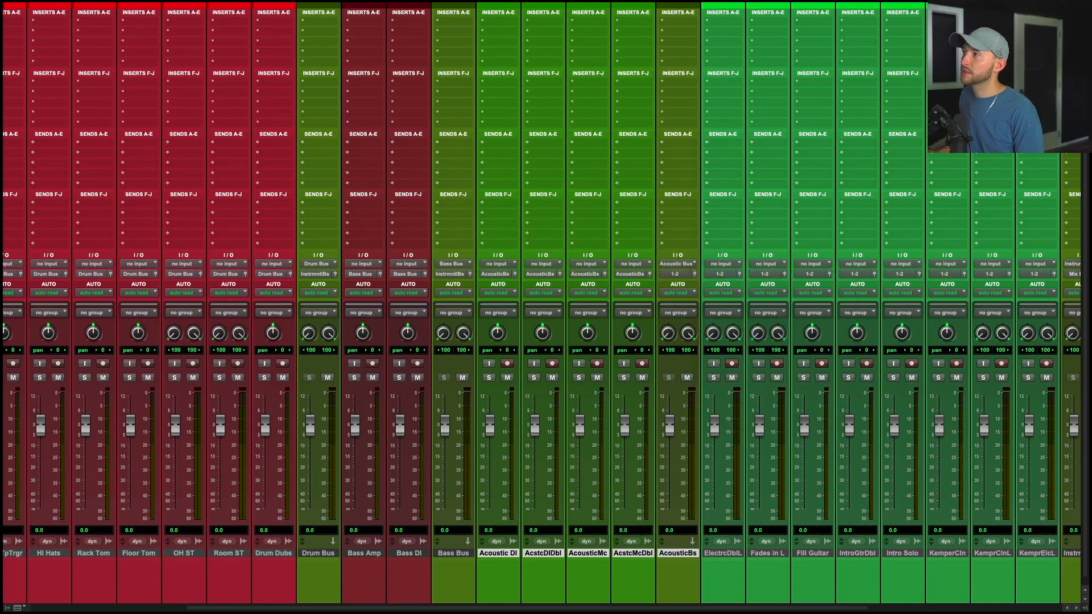
# Select the electric guitar channels from Electric Dbl L to Kemper Elec L and route them to a new stereo aux track named Electric Bus.
pyautogui.hscroll(3, 738, 558)
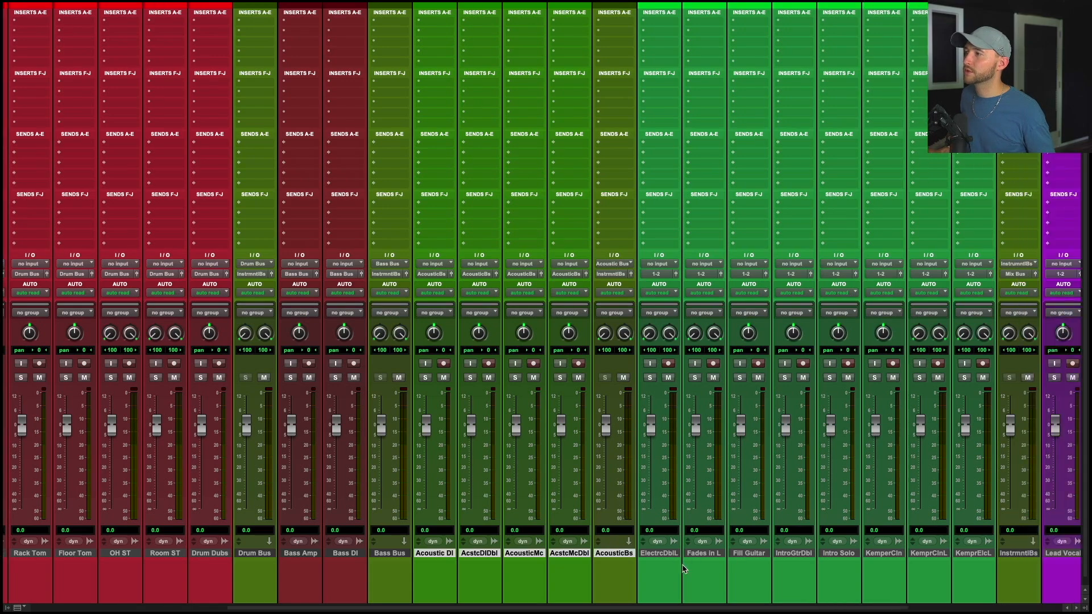
pyautogui.click(722, 553)
pyautogui.keyDown('shift'); pyautogui.click(976, 554); pyautogui.keyUp('shift')
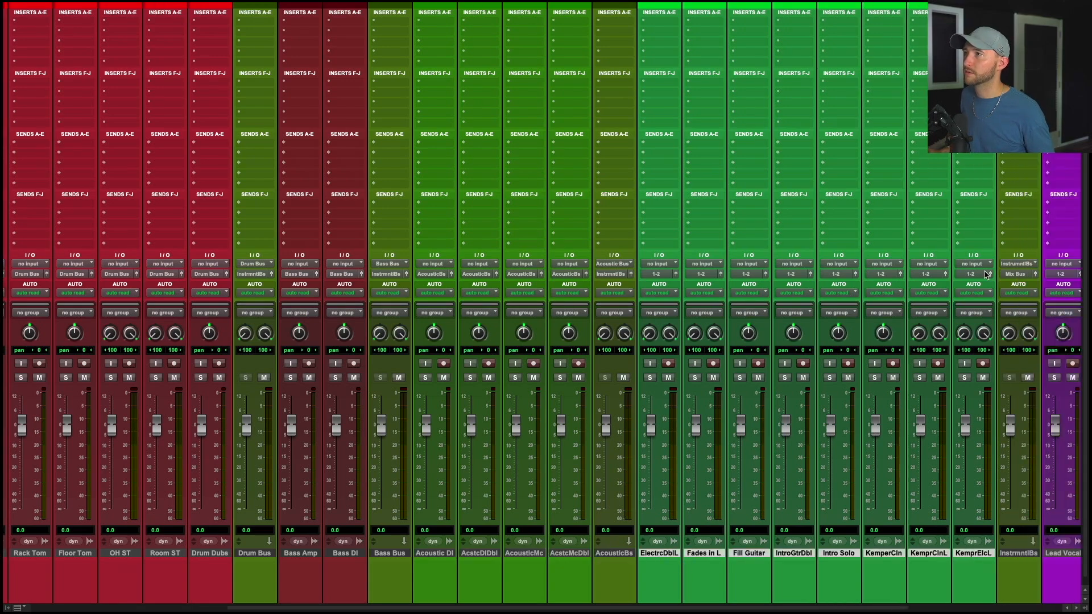
pyautogui.hscroll(8, 986, 275)
pyautogui.click(813, 274)
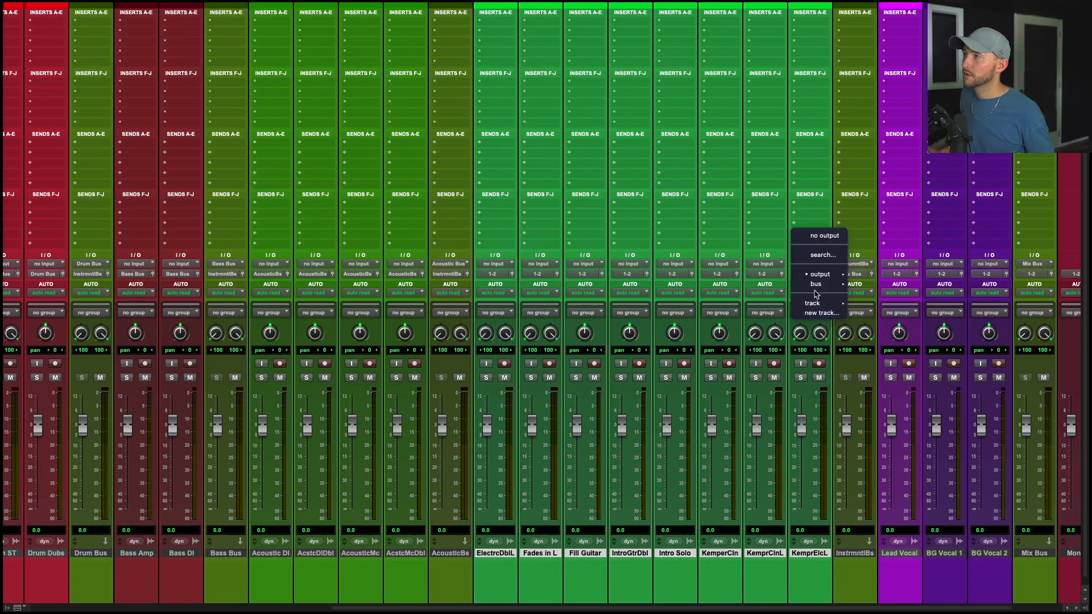
pyautogui.click(816, 314)
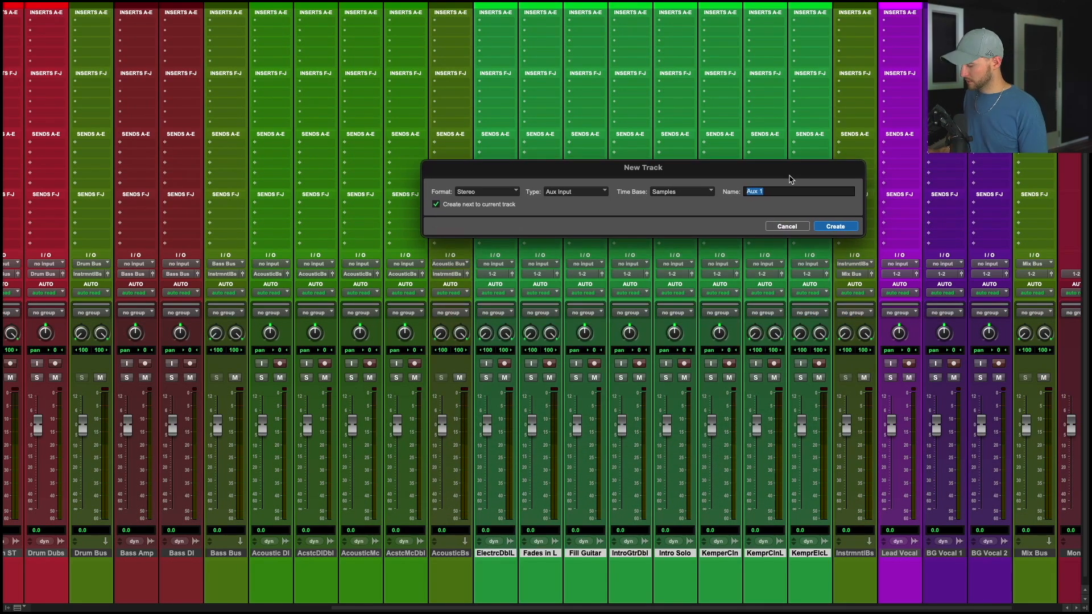
pyautogui.write('Electric Bus')
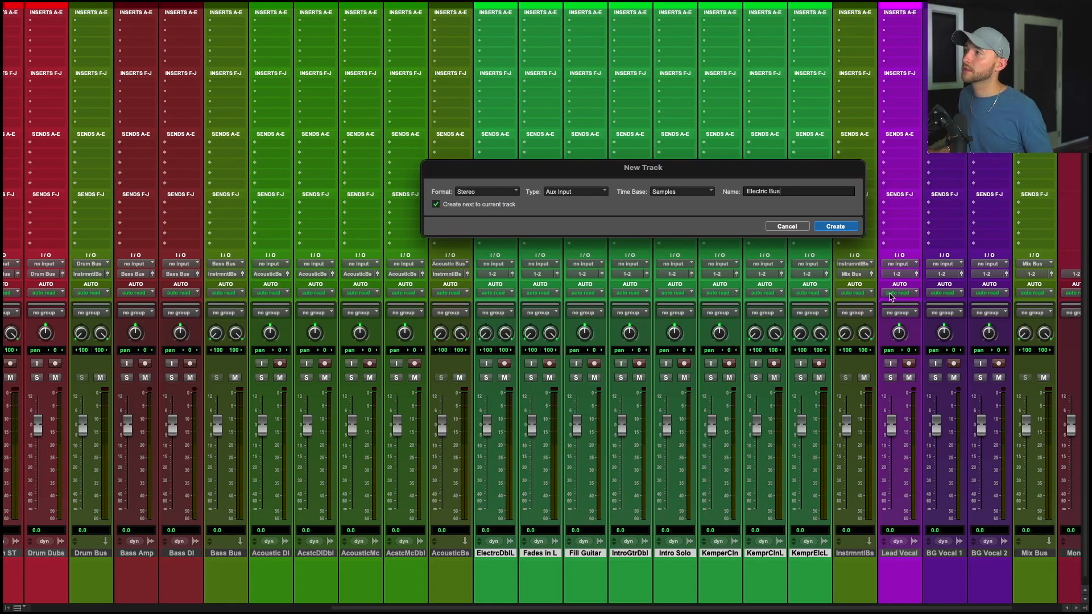
pyautogui.press('Return')
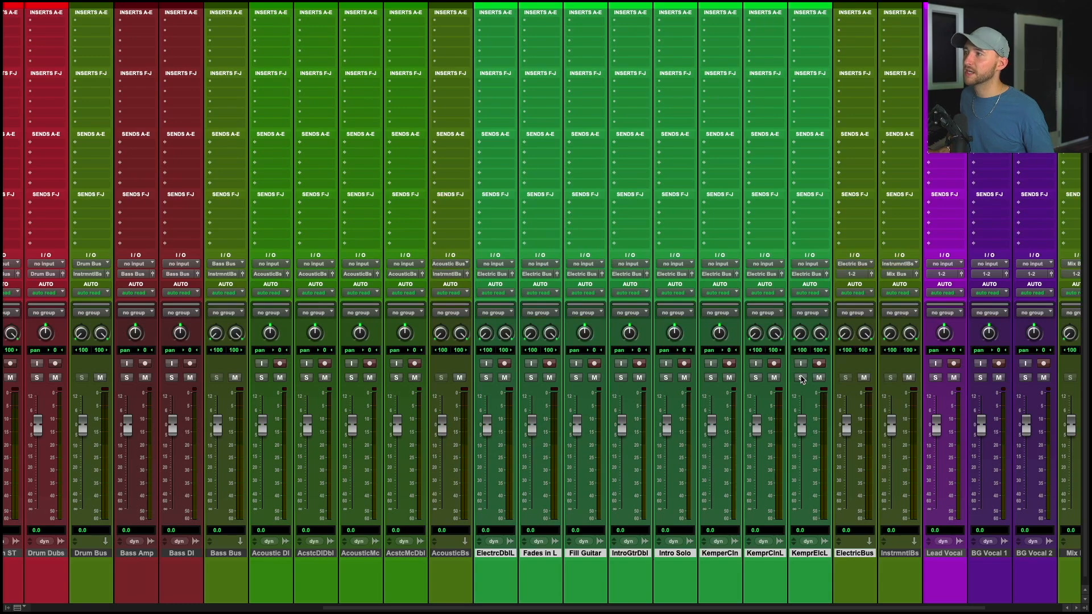
# Solo and unsolo the Kemper guitar channels to audition them.
pyautogui.click(800, 378)
pyautogui.click(761, 378)
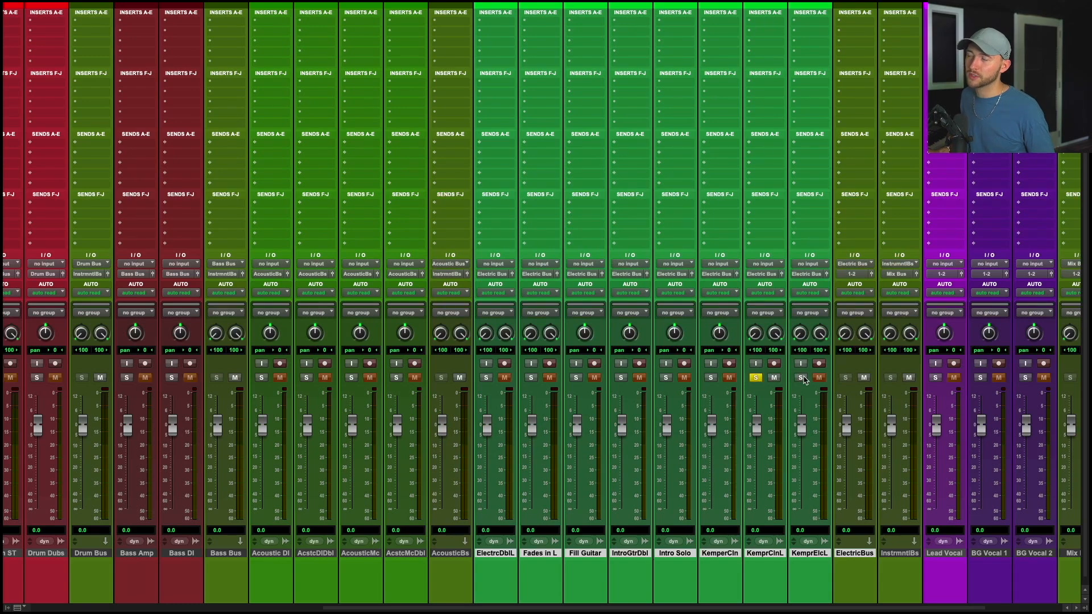
pyautogui.click(801, 378)
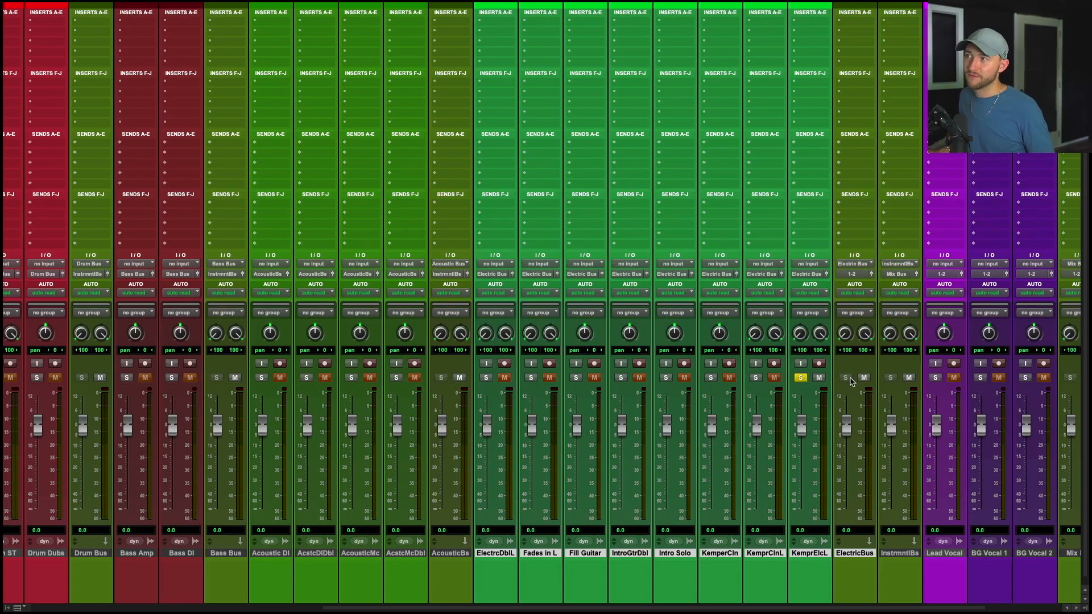
pyautogui.click(801, 378)
# Route the Electric Bus output to the Instrumental Bus.
pyautogui.click(853, 274)
pyautogui.write('instr')
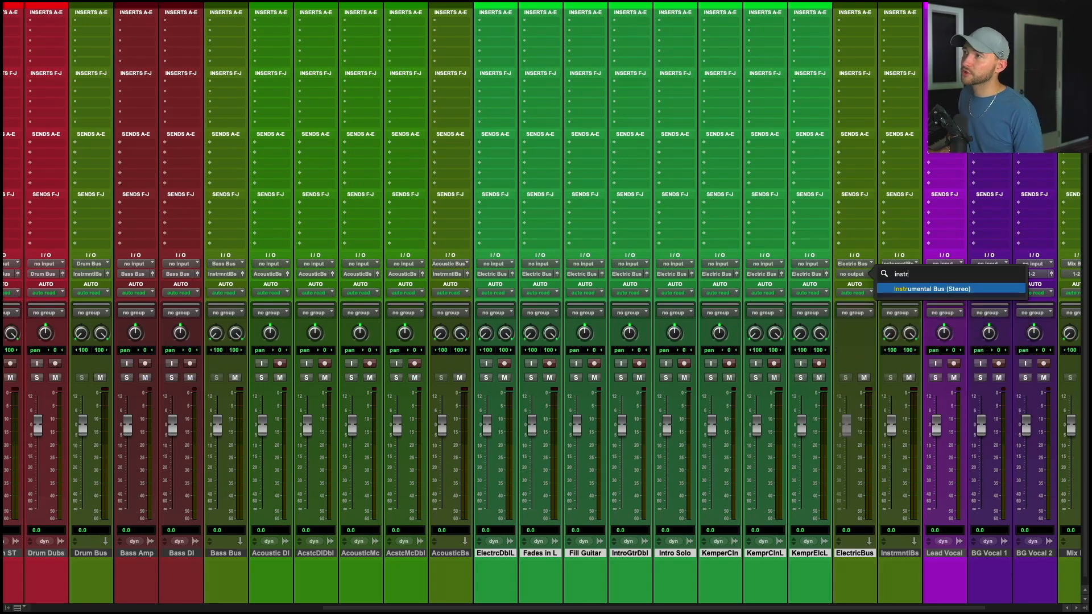
pyautogui.press('Return')
# Select Lead Vocal, BG Vocal 1 and BG Vocal 2 and route them to a new stereo aux track named Vocal Bus.
pyautogui.hscroll(3, 878, 292)
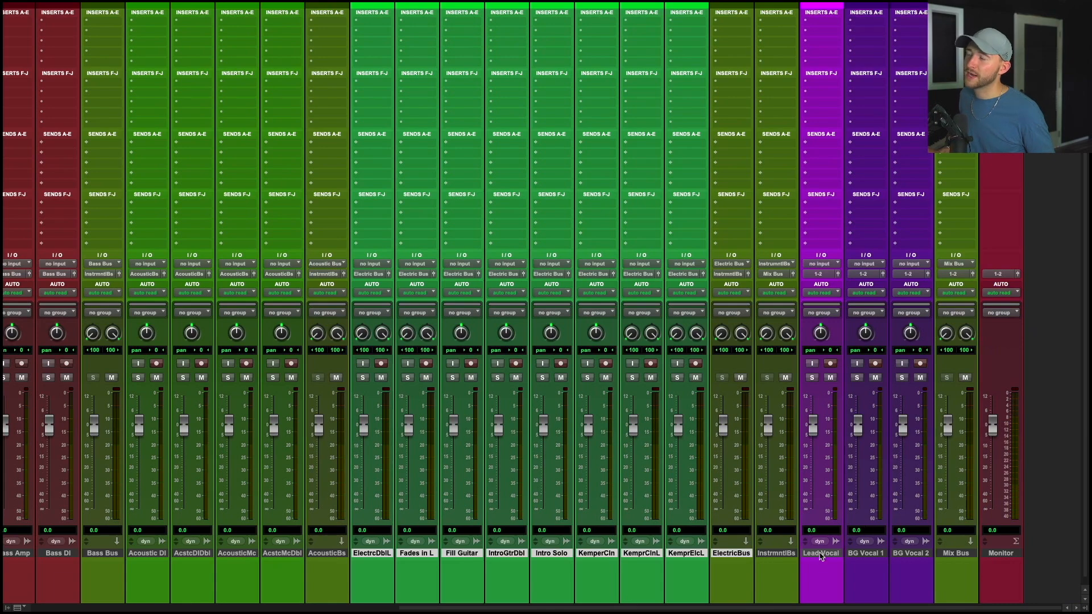
pyautogui.click(821, 554)
pyautogui.keyDown('shift'); pyautogui.click(921, 554); pyautogui.keyUp('shift')
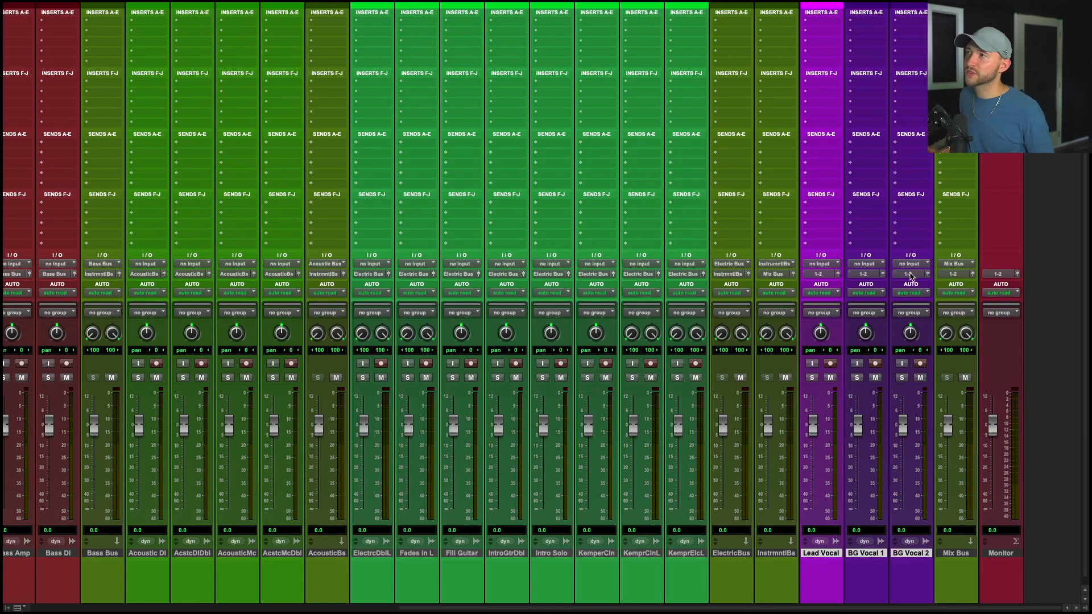
pyautogui.click(913, 274)
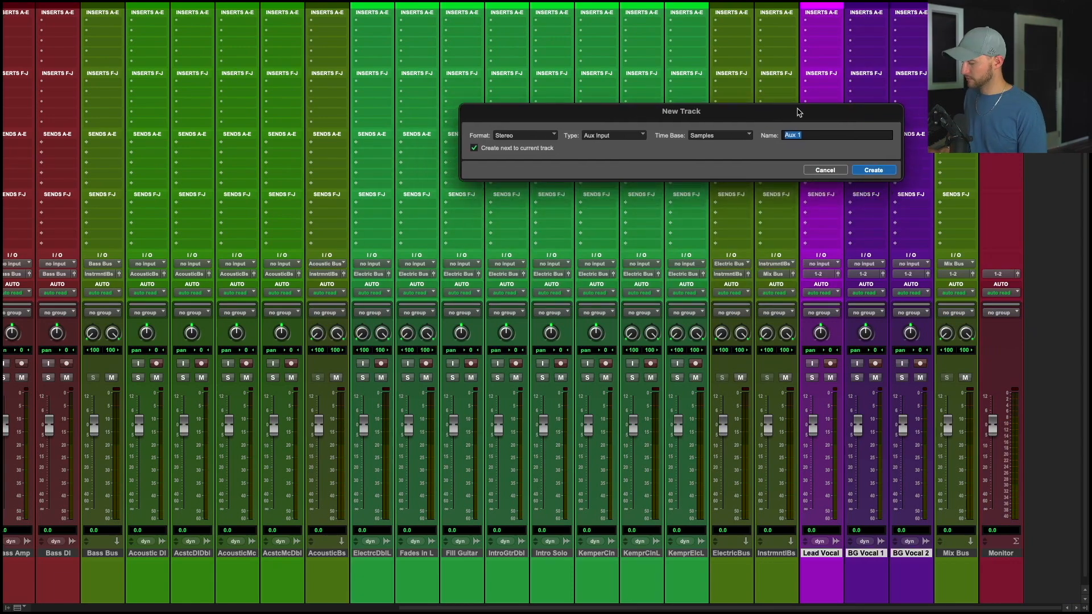
pyautogui.write('Vocal Bus')
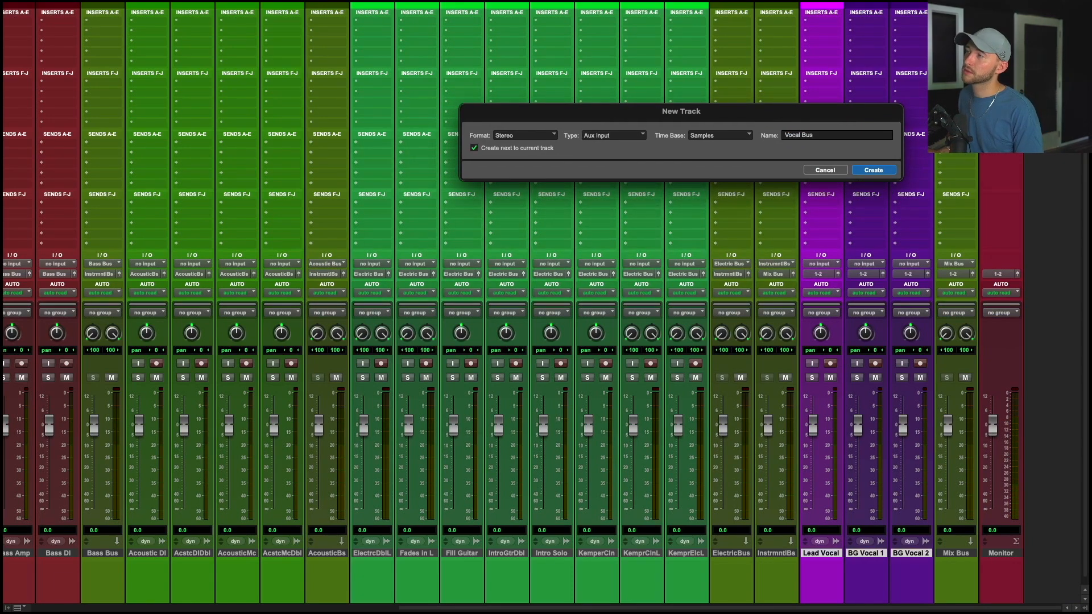
pyautogui.press('Return')
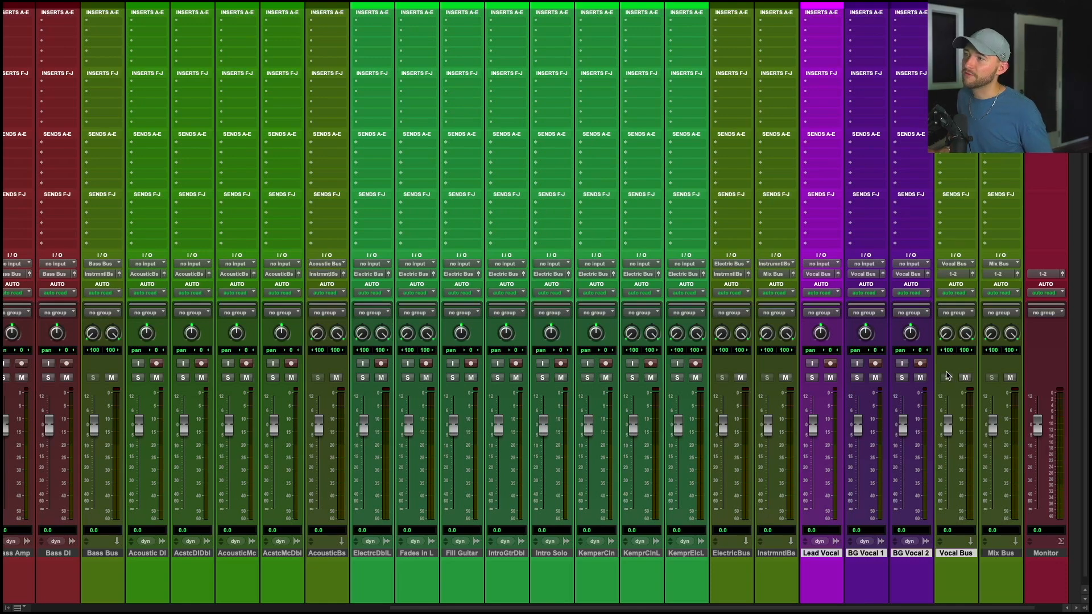
# Route the Vocal Bus output to the Mix Bus.
pyautogui.click(964, 550)
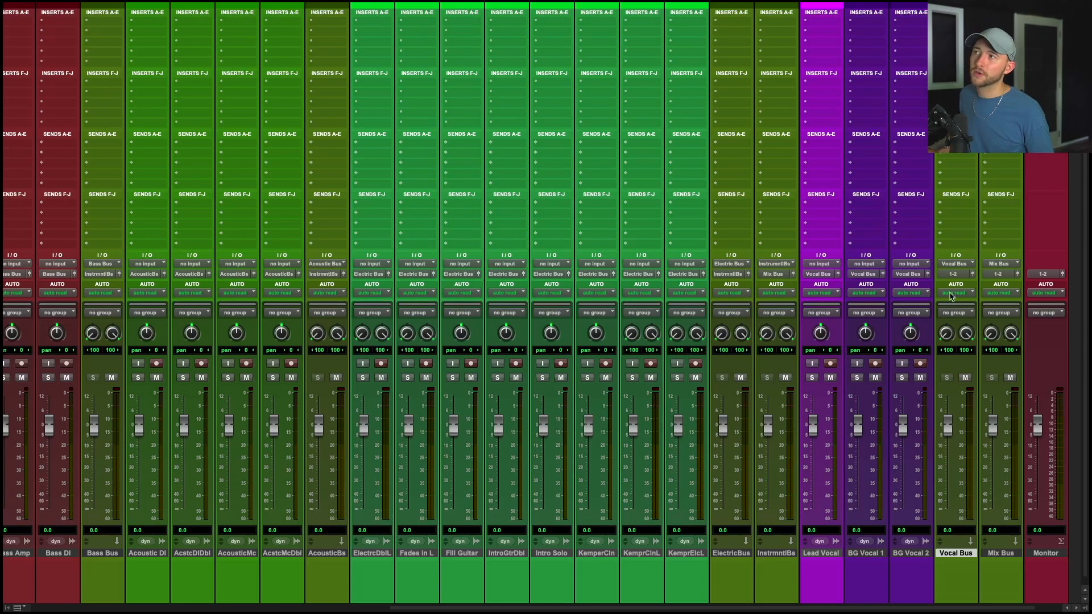
pyautogui.click(964, 275)
pyautogui.write('mix')
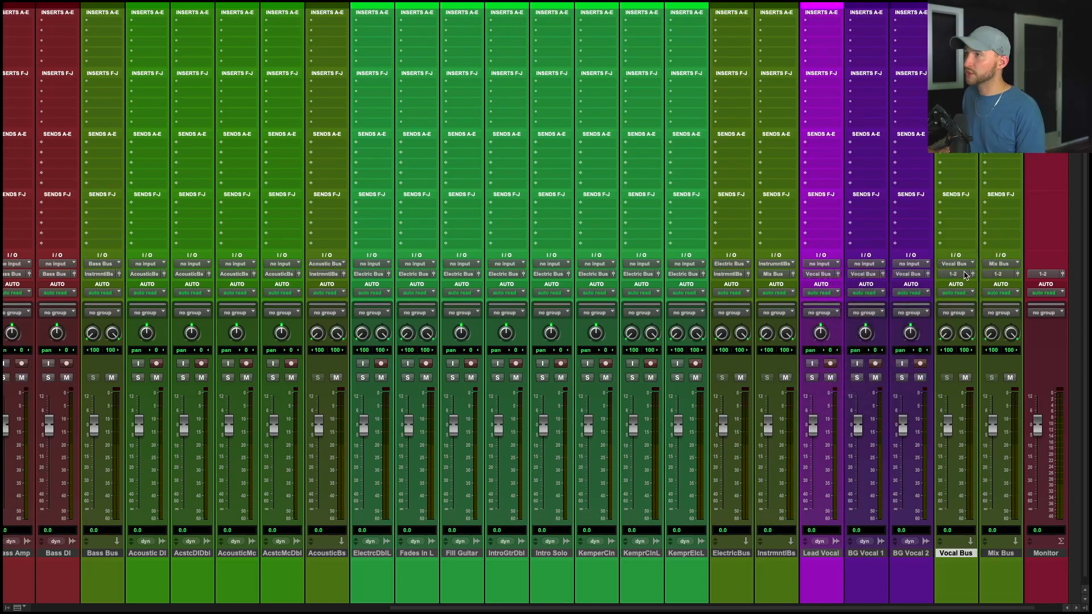
pyautogui.press('Return')
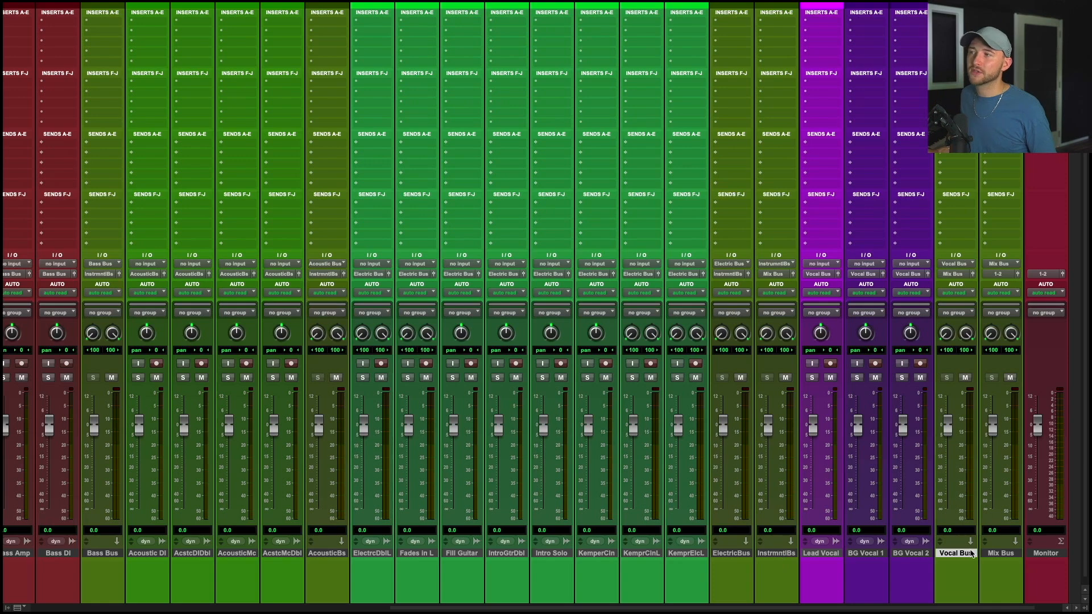
# Lower the Kemper Clean and Kemper Clean L faders and pan Kemper Clean to the right.
pyautogui.moveTo(947, 424)
pyautogui.mouseDown()
pyautogui.moveTo(949, 449)
pyautogui.moveTo(950, 406)
pyautogui.moveTo(947, 426)
pyautogui.mouseUp()
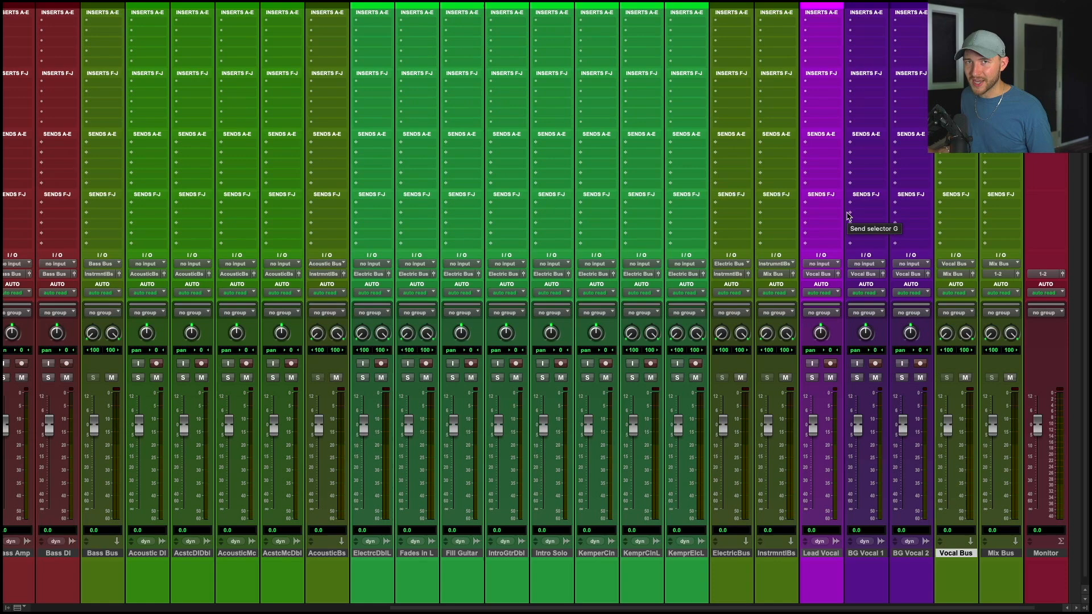
pyautogui.hscroll(1, 547, 438)
pyautogui.moveTo(544, 432); pyautogui.dragTo(588, 435)
pyautogui.moveTo(550, 333); pyautogui.dragTo(549, 354)
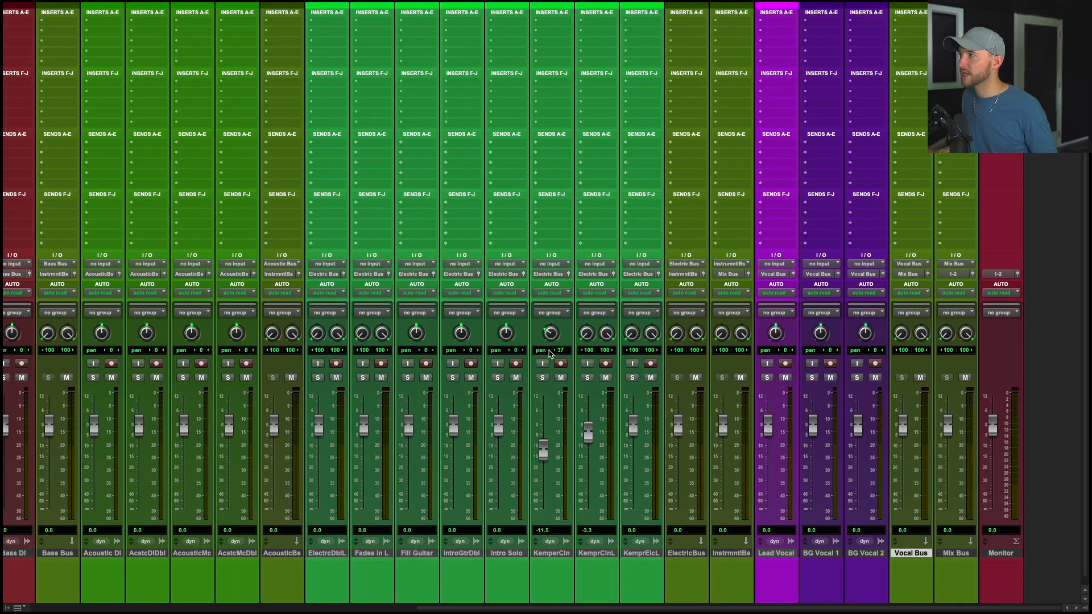
# Switch to the edit window and select the Mix Bus track across the whole song.
pyautogui.hscroll(1, 549, 354)
pyautogui.hotkey('ctrl', 'Left')
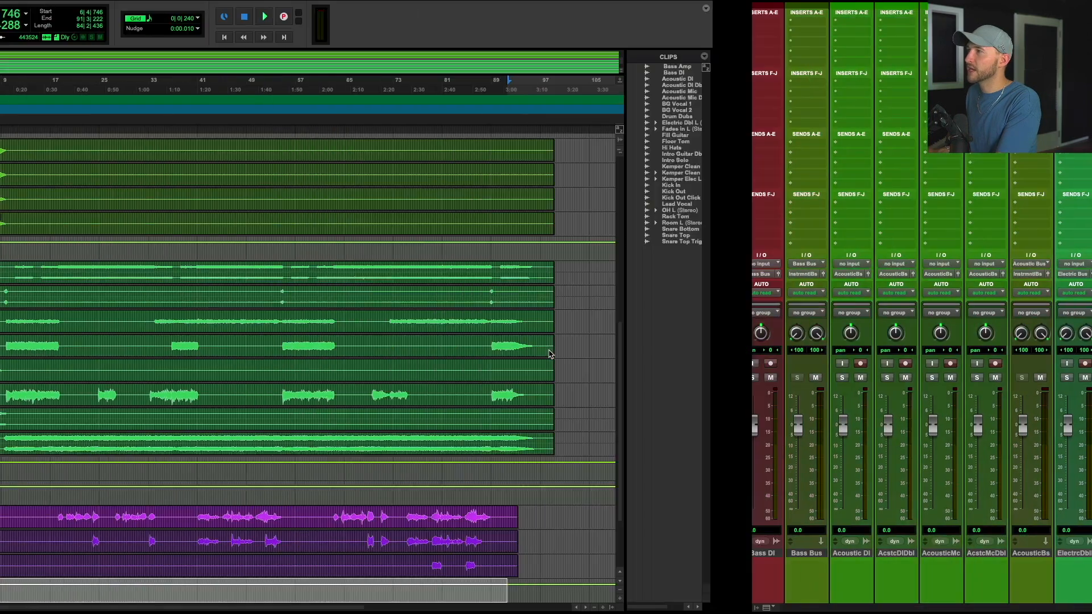
pyautogui.scroll(-4, 549, 354)
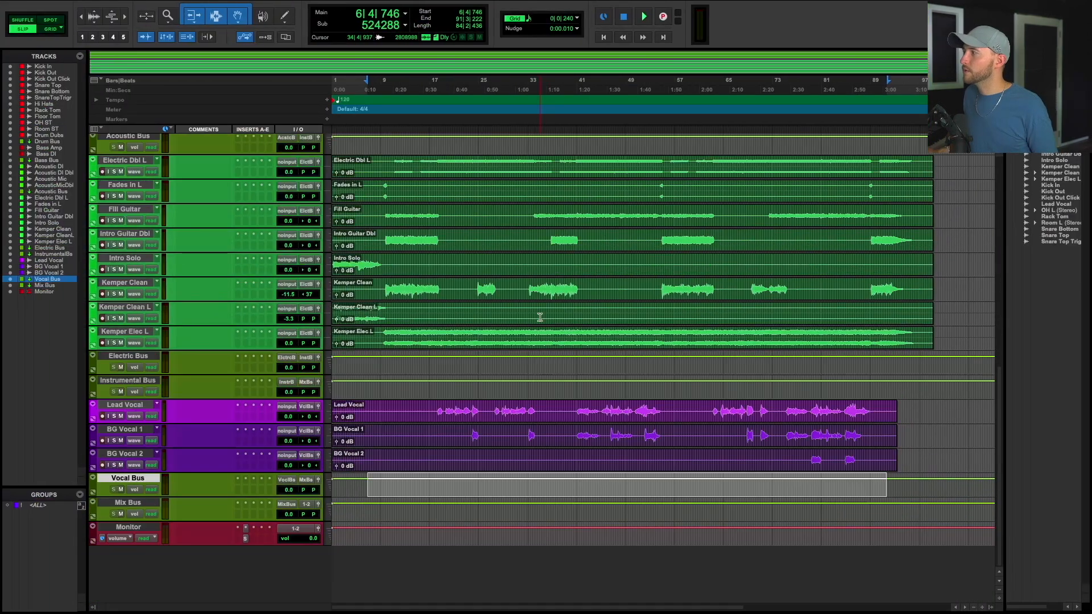
pyautogui.click(157, 501)
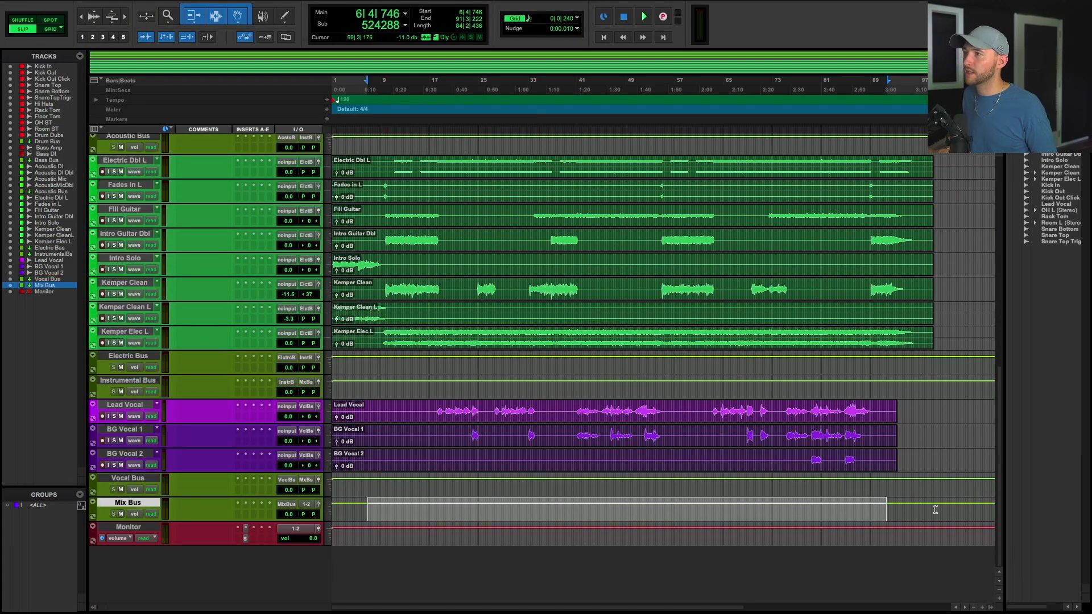
pyautogui.moveTo(934, 510); pyautogui.dragTo(250, 510)
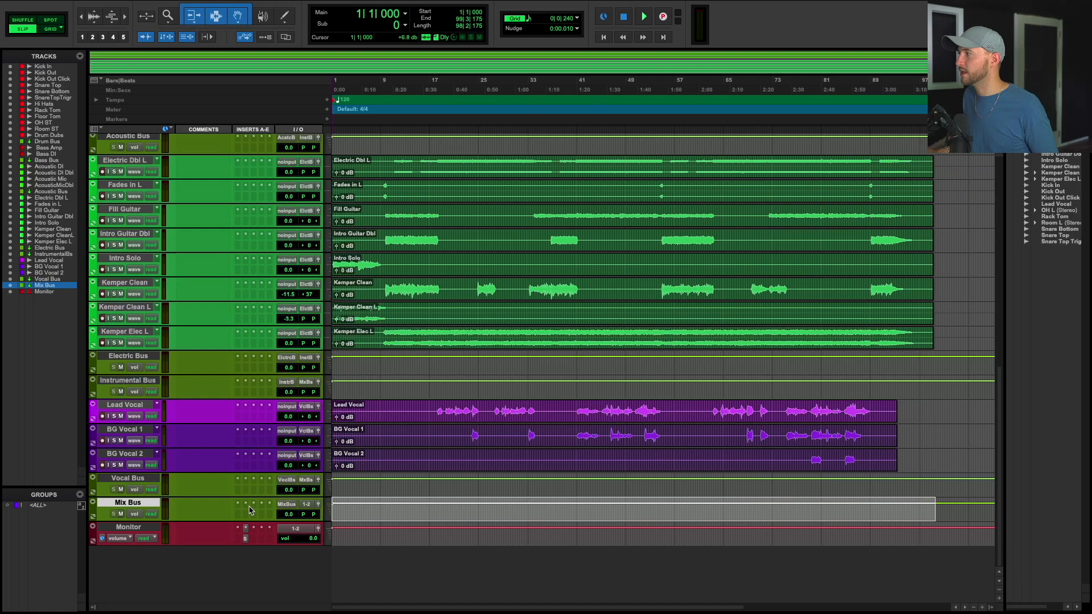
pyautogui.rightClick(133, 506)
pyautogui.click(169, 583)
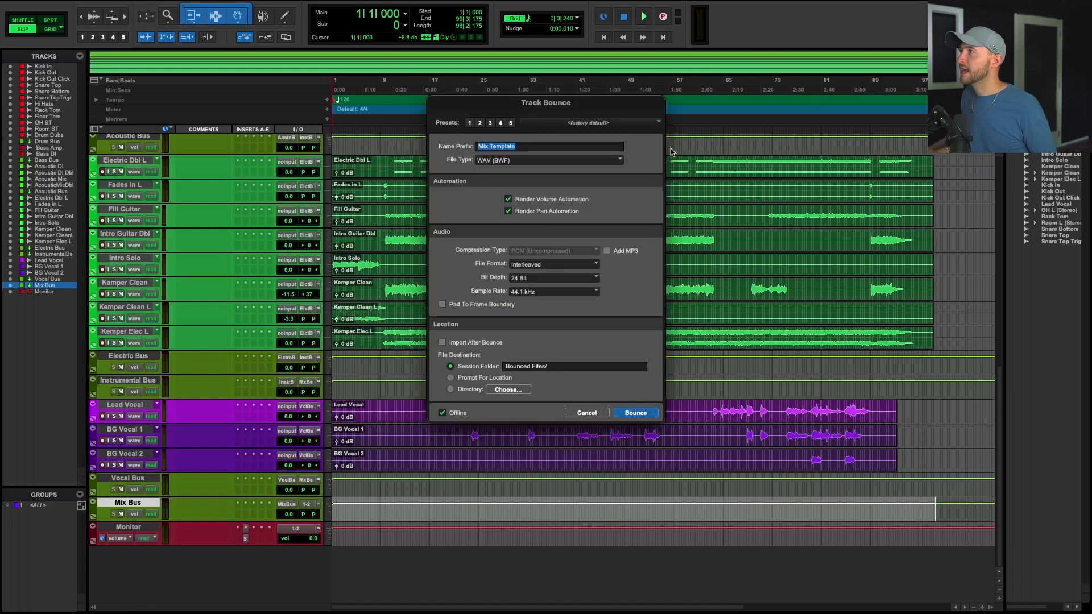
pyautogui.click(587, 412)
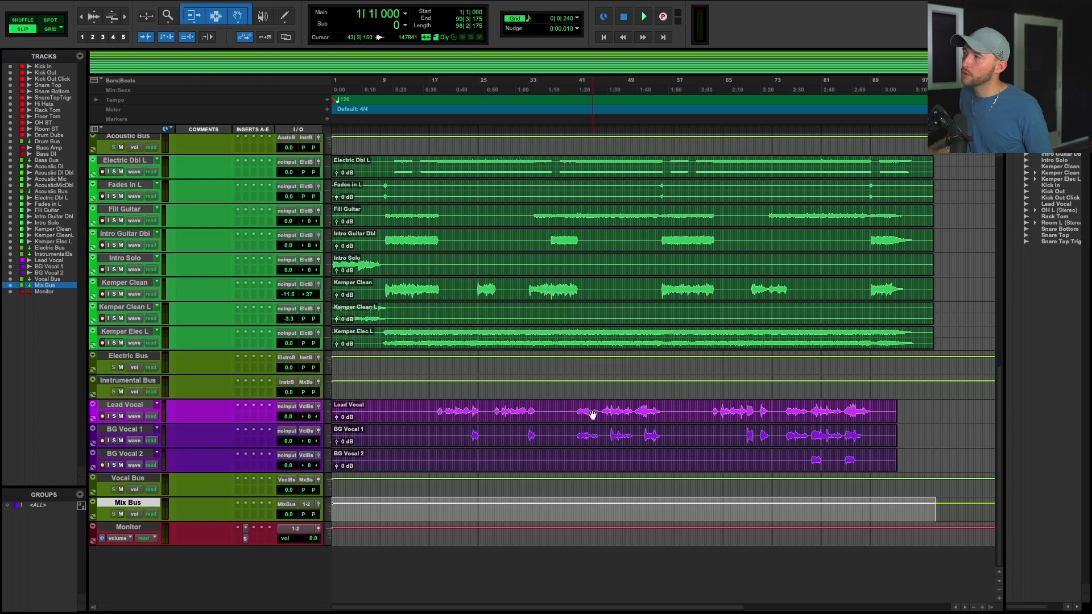
# Open the Monitor track's calibration and VSX plugins and set the VSX speaker position to Far-Field.
pyautogui.click(245, 539)
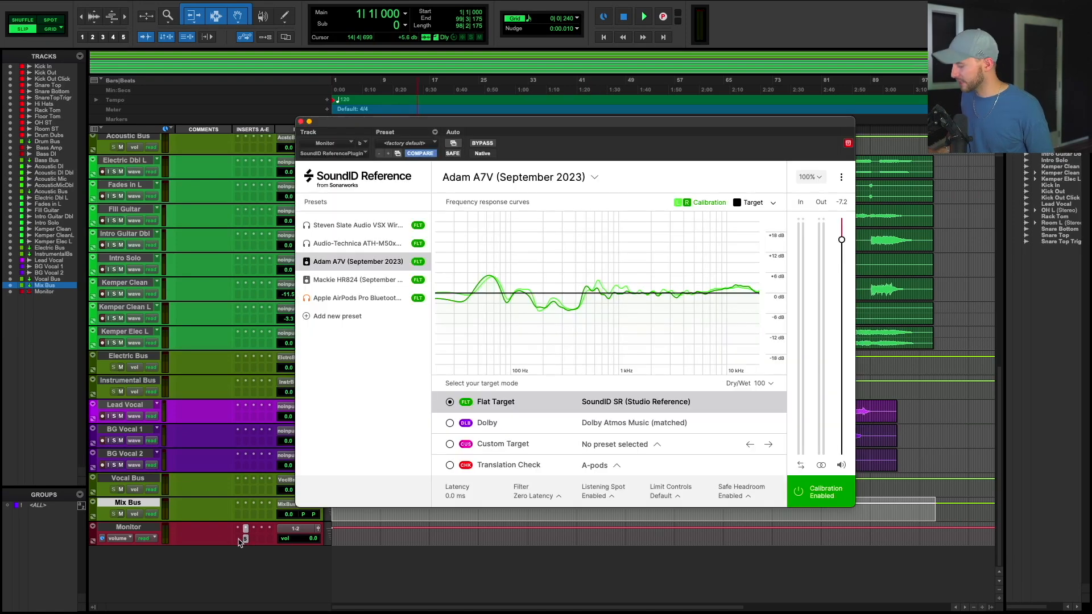
pyautogui.click(245, 539)
pyautogui.click(250, 534)
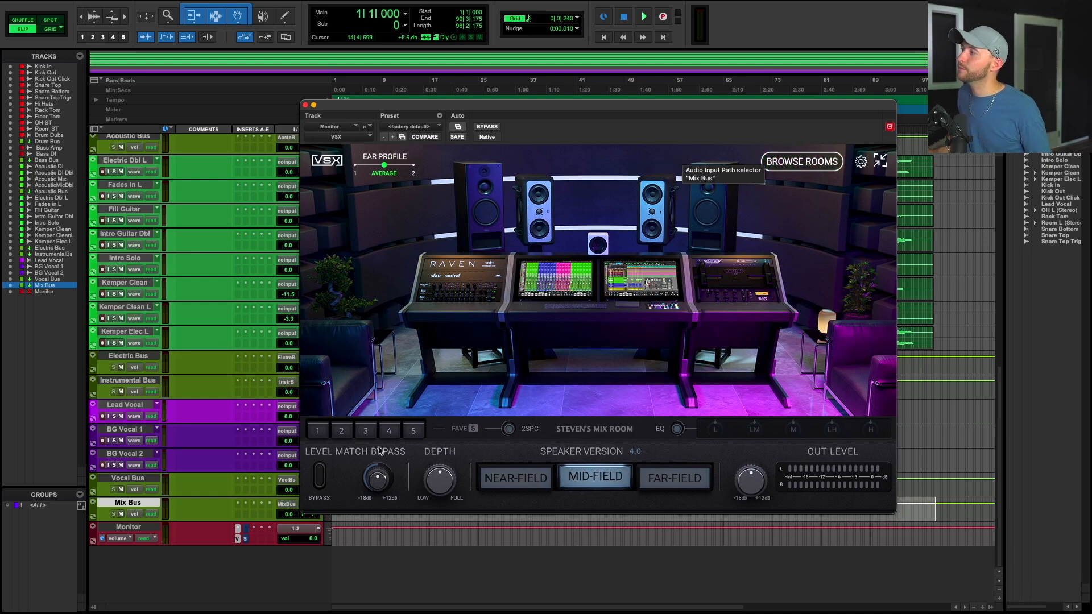
pyautogui.click(146, 529)
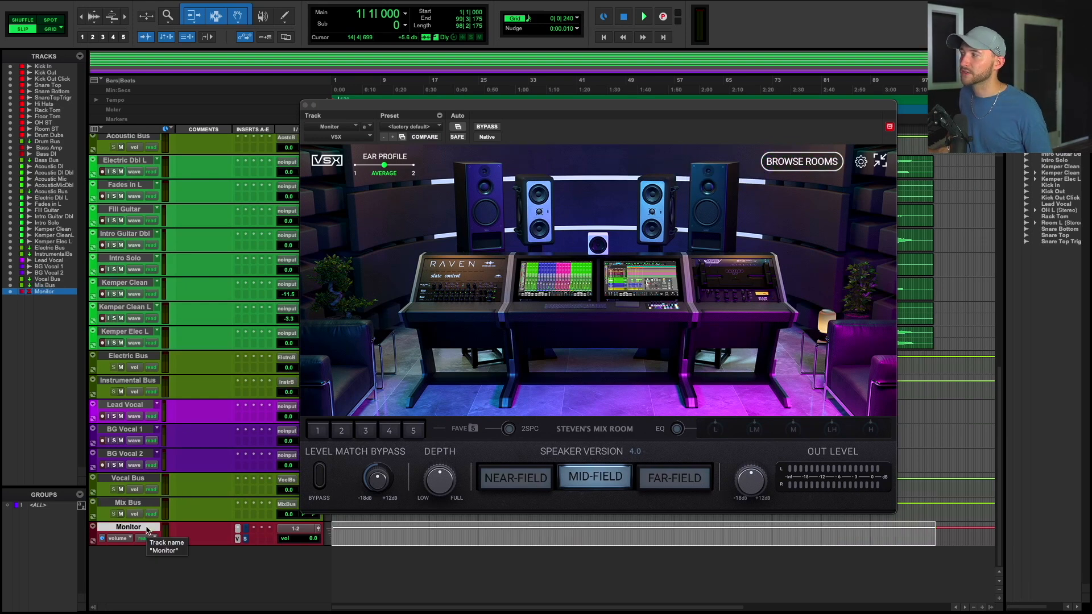
pyautogui.click(681, 491)
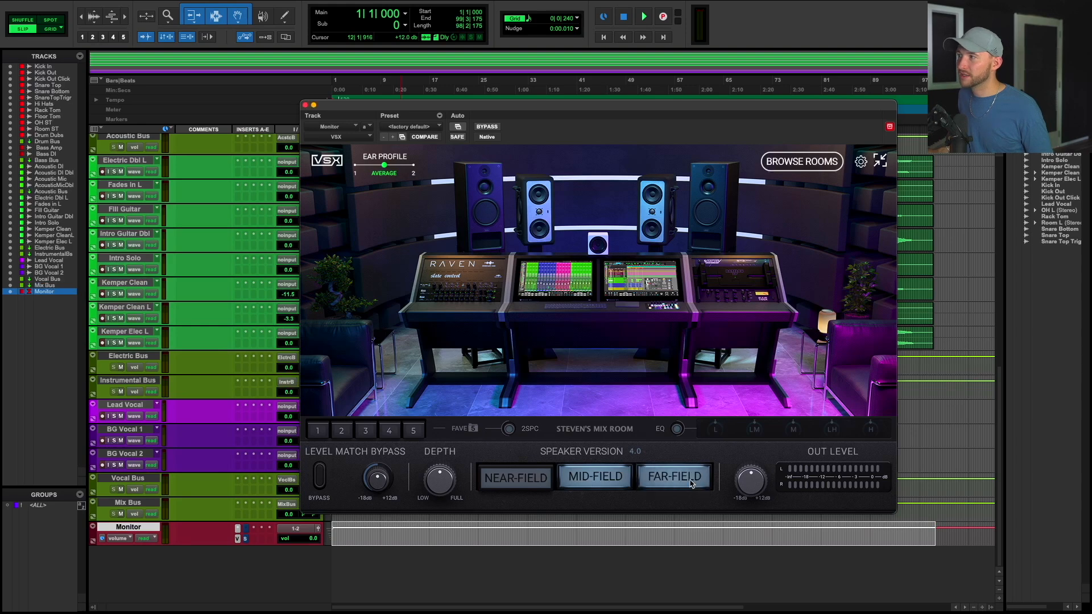
# Audition the VSX speaker positions and rooms, settle on the Boombox room, then close the plugin window.
pyautogui.click(595, 477)
pyautogui.click(515, 478)
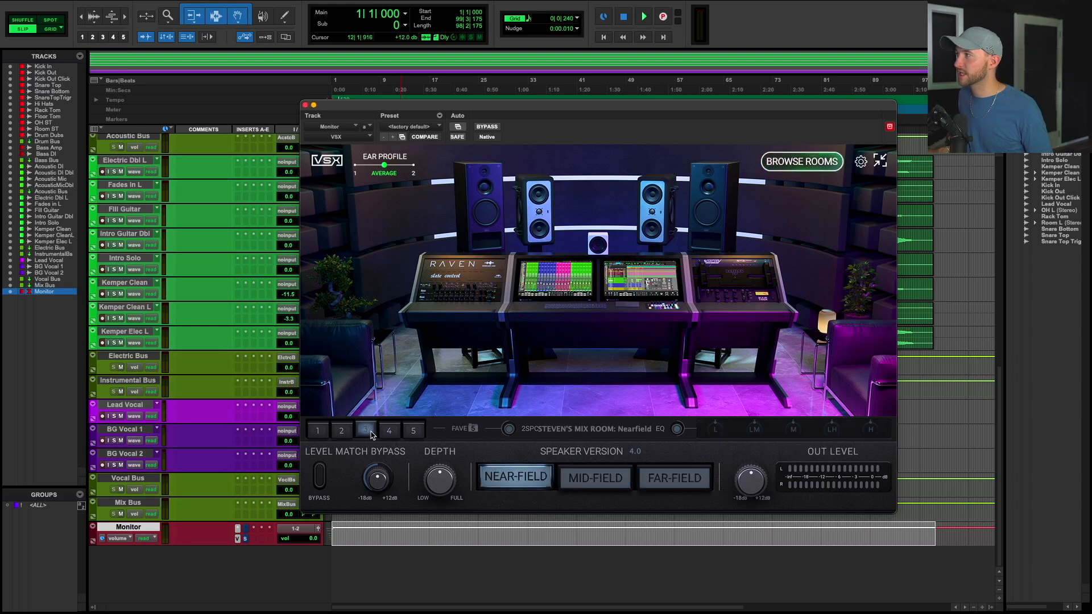
pyautogui.click(342, 431)
pyautogui.click(414, 431)
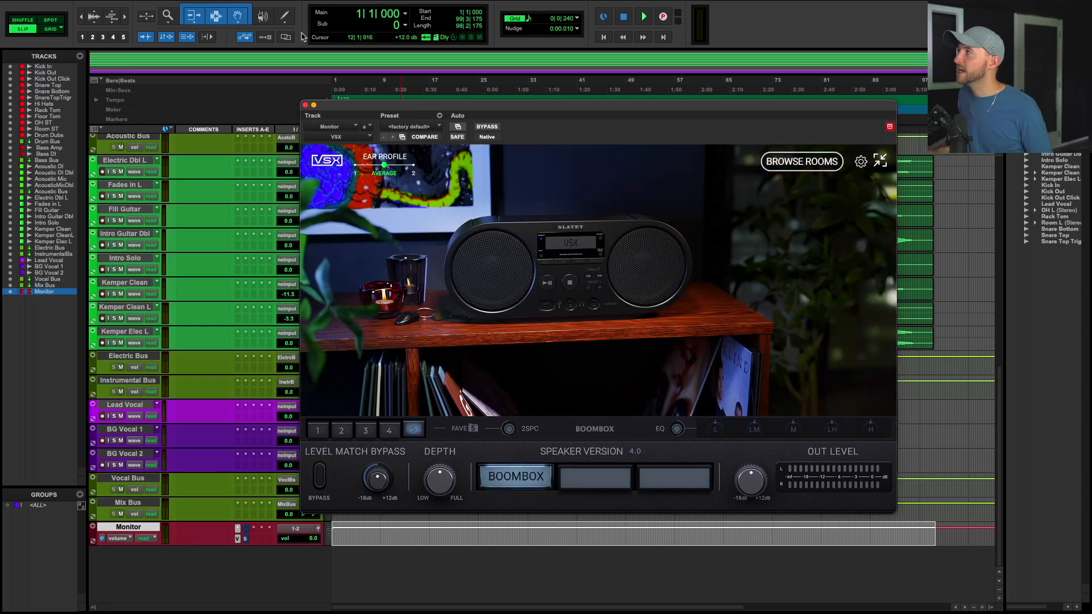
pyautogui.keyDown('super'); pyautogui.click(238, 538); pyautogui.keyUp('super')
pyautogui.click(305, 107)
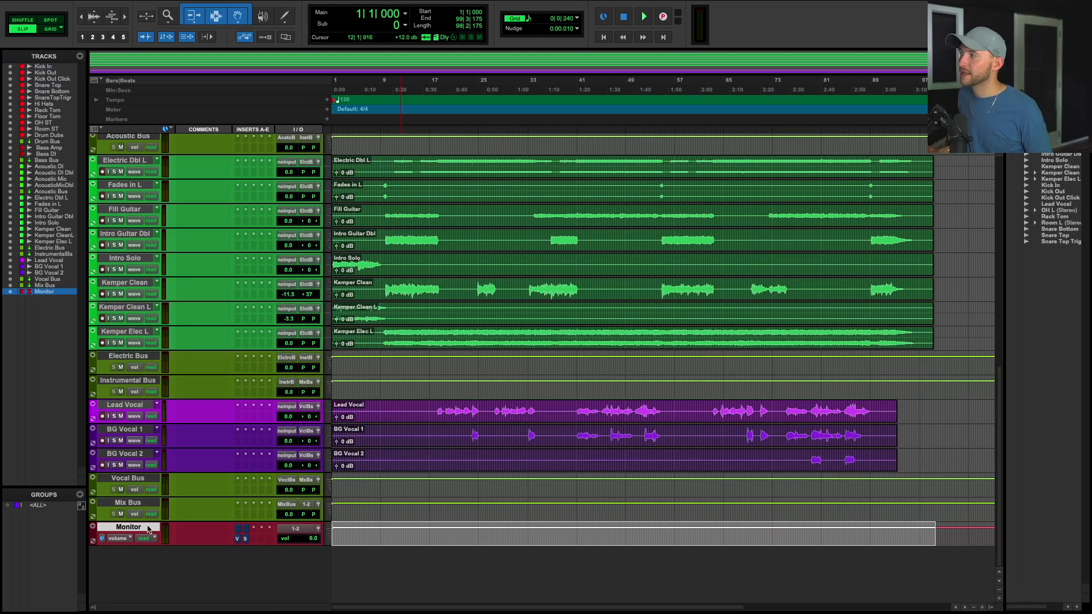
# Route the Electric Bus output to the Instrumental Bus.
pyautogui.press('p')
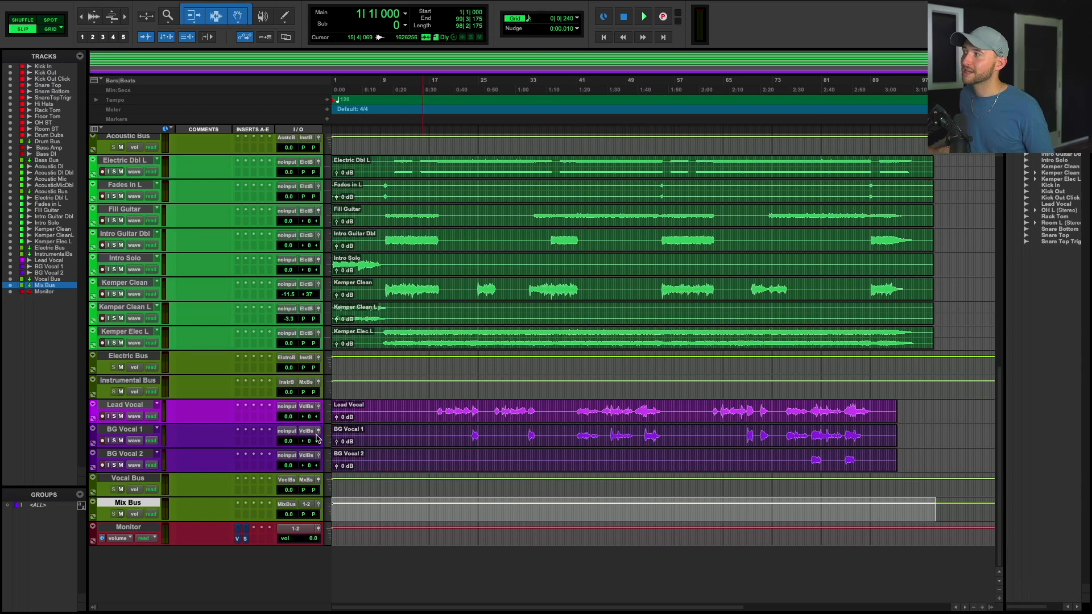
pyautogui.click(307, 358)
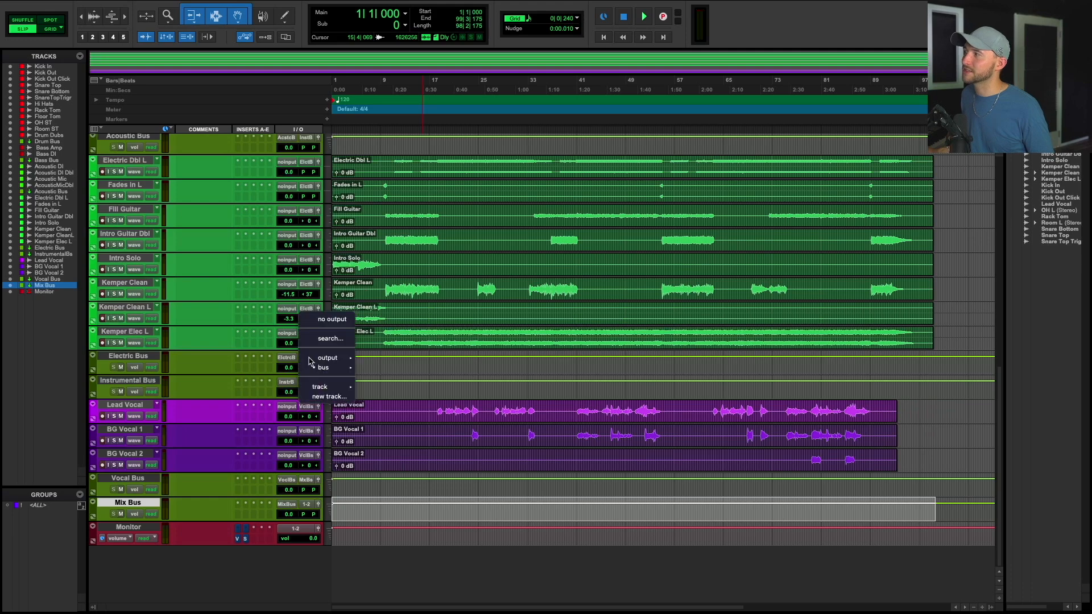
pyautogui.moveTo(319, 358)
pyautogui.press('Escape')
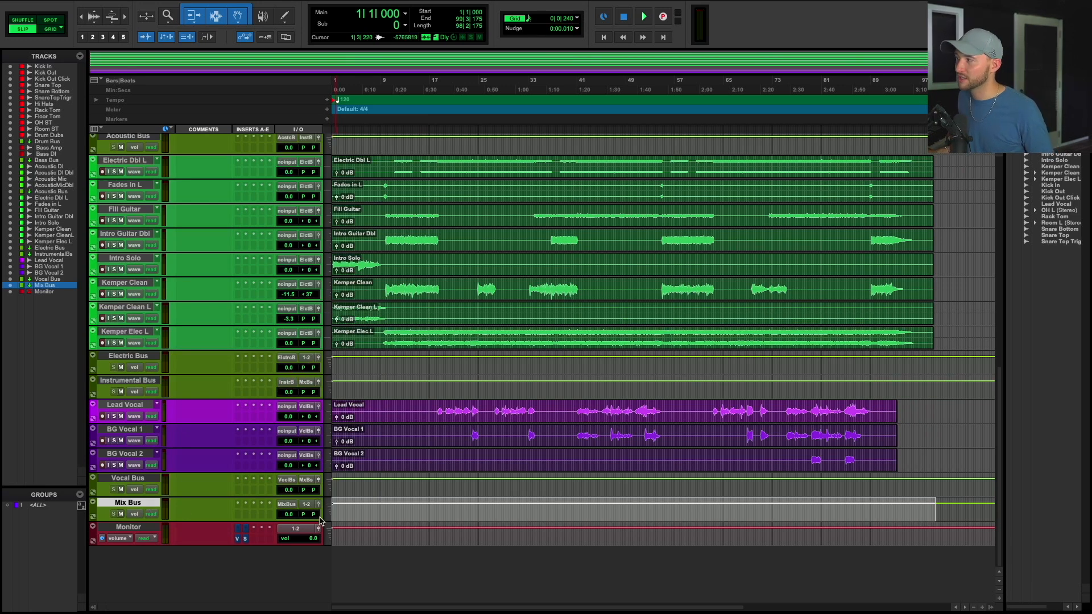
pyautogui.click(307, 358)
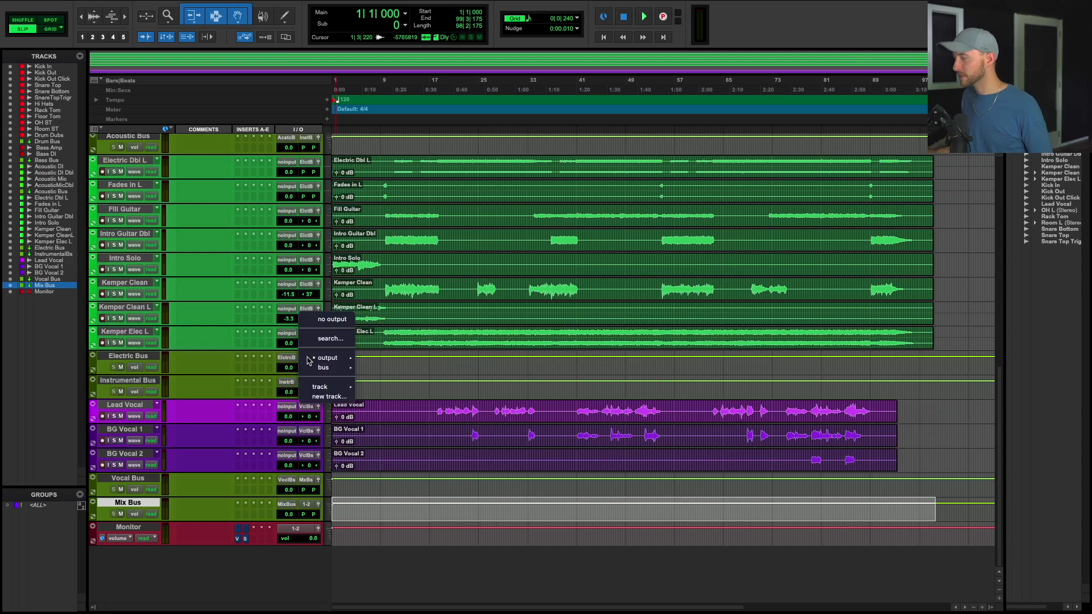
pyautogui.write('instra')
pyautogui.press('BackSpace')
pyautogui.press('BackSpace')
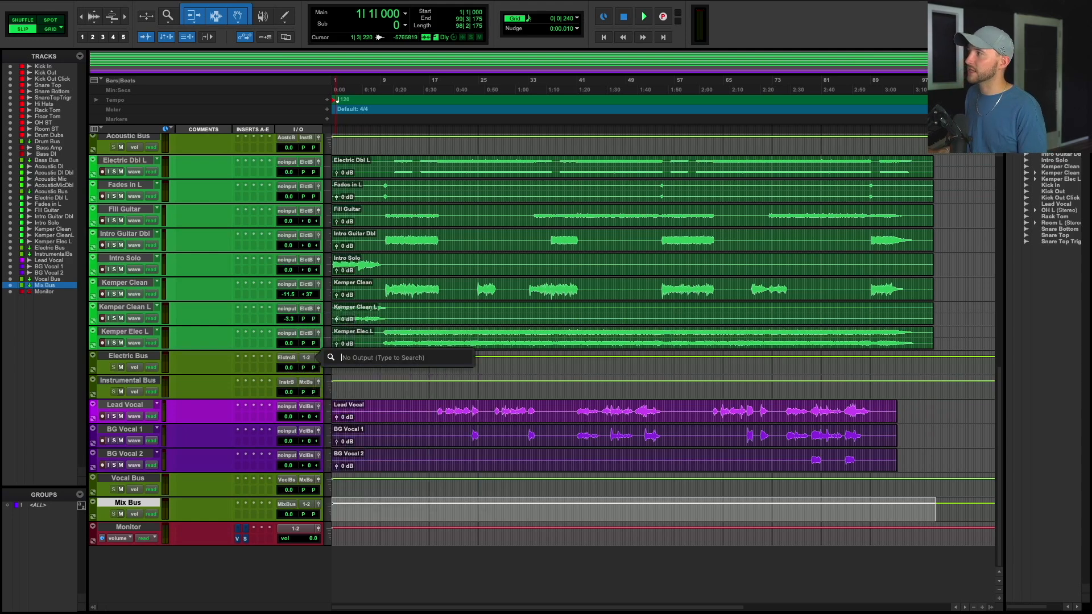
pyautogui.click(449, 374)
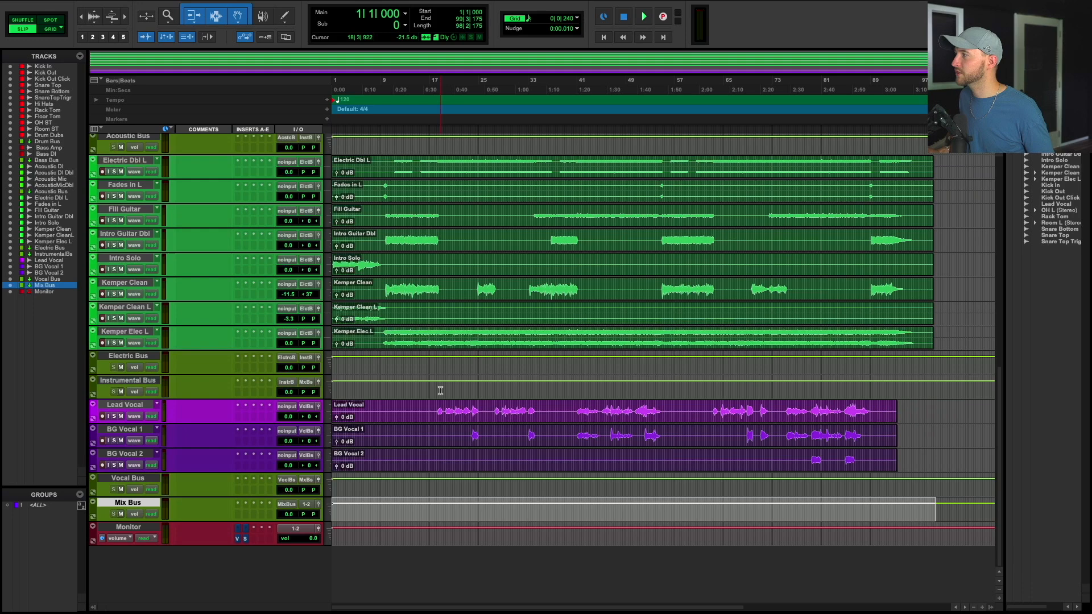
# In the mix window, select Snare Top through Drum Dubs and send them to a new stereo aux track named Drum Reverb.
pyautogui.scroll(10, 440, 391)
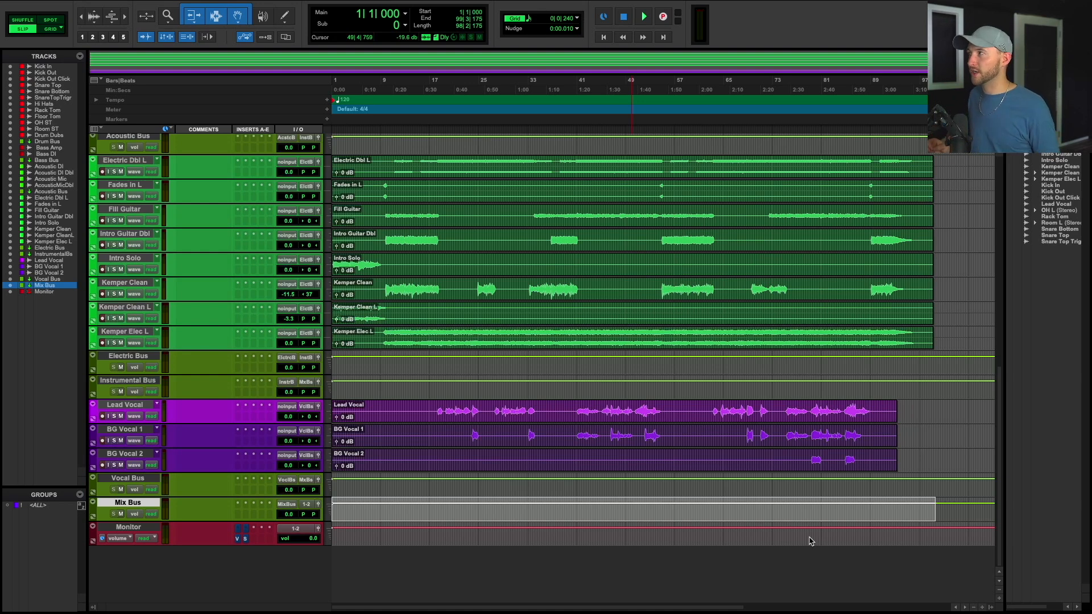
pyautogui.press('super+=')
pyautogui.hscroll(-10, 404, 504)
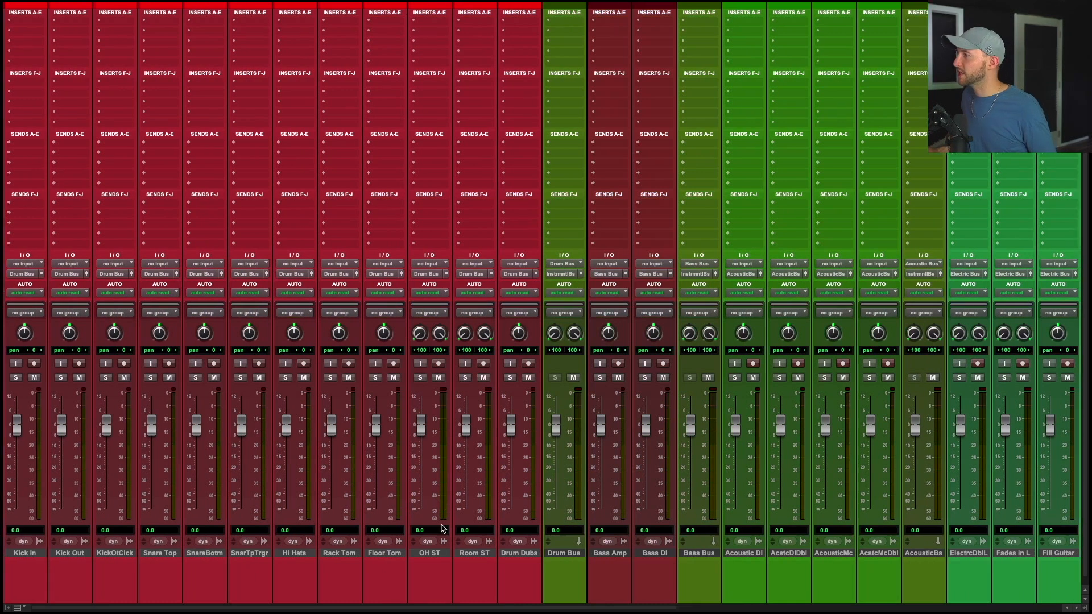
pyautogui.click(524, 554)
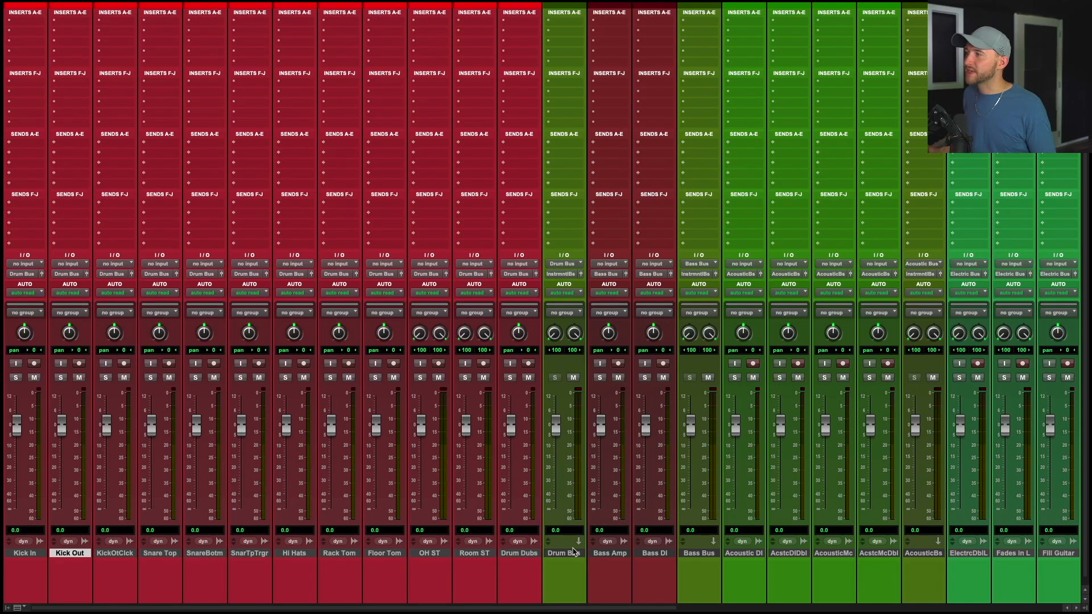
pyautogui.click(165, 554)
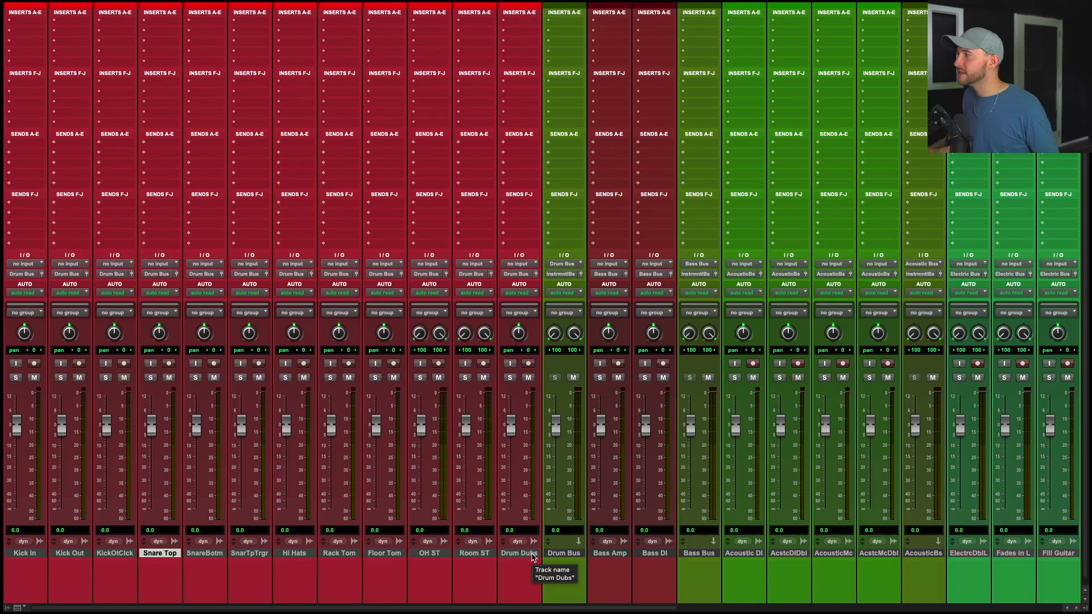
pyautogui.keyDown('shift'); pyautogui.click(533, 553); pyautogui.keyUp('shift')
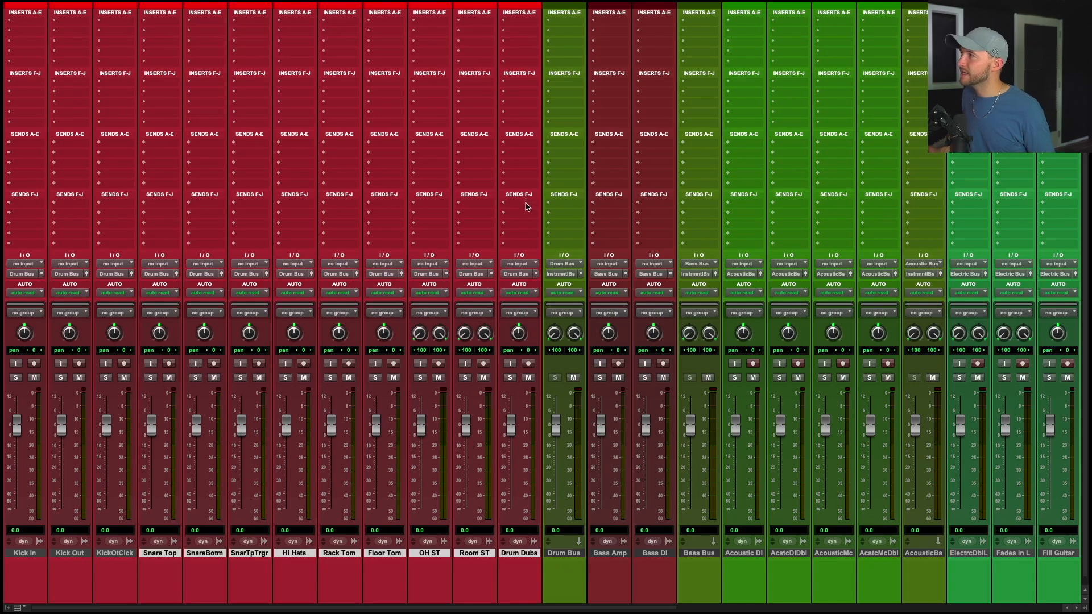
pyautogui.click(519, 274)
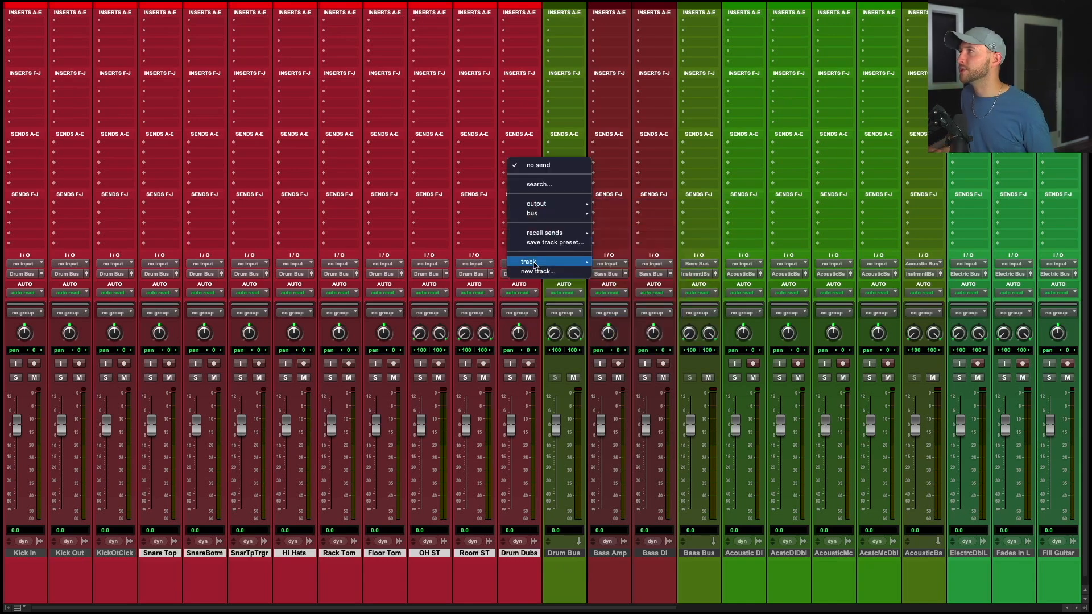
pyautogui.click(533, 272)
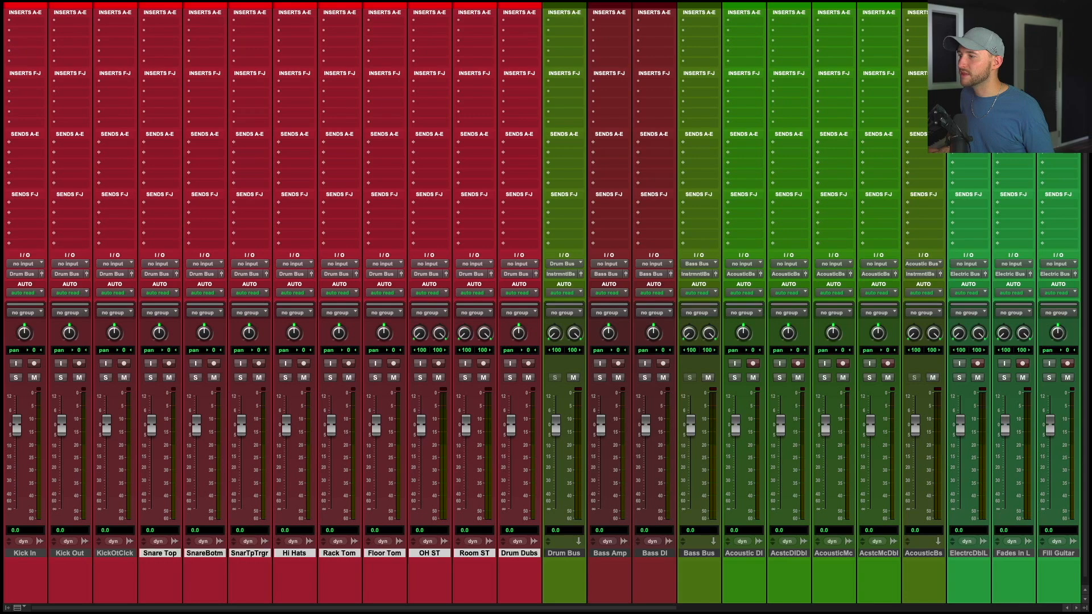
pyautogui.hotkey('ctrl', 'shift', 'n')
pyautogui.write('Dr')
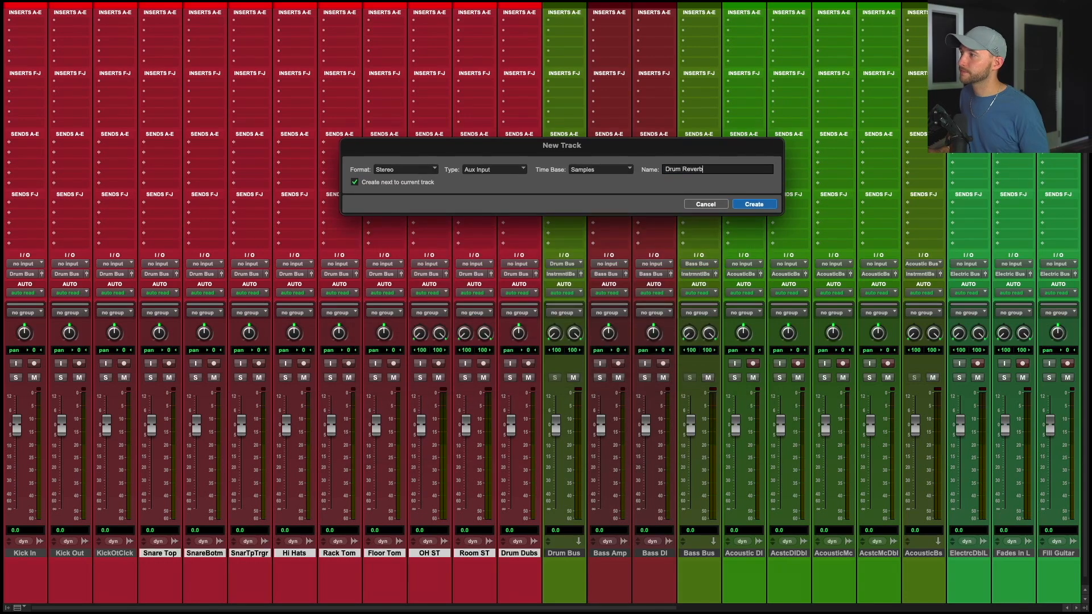
pyautogui.write('um Reverb')
pyautogui.press('Return')
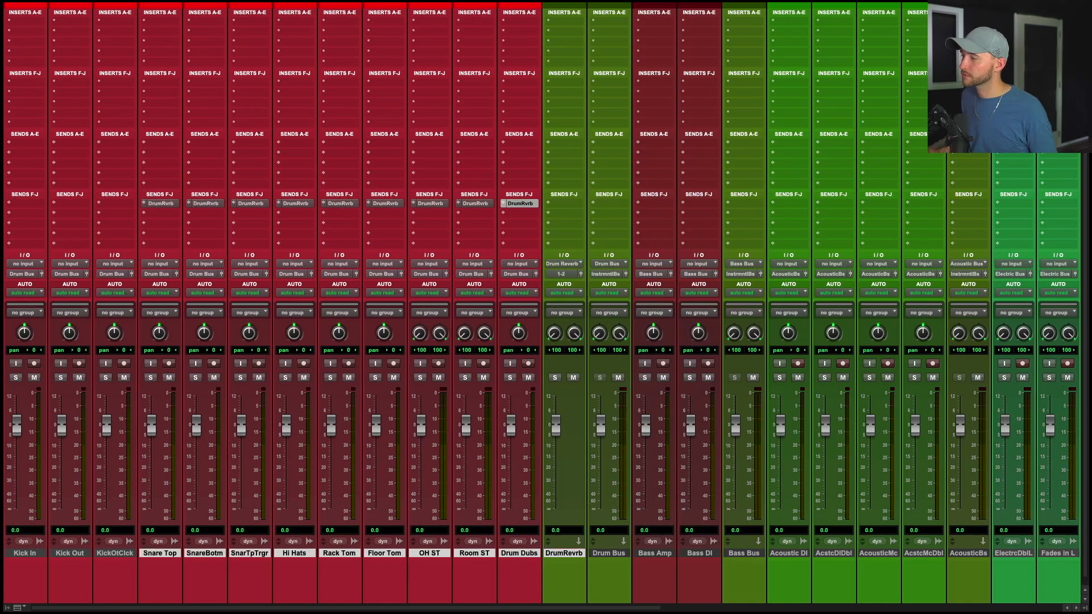
# Open the Drum Dubs send to Drum Reverb in its send window and close it.
pyautogui.moveTo(810, 11); pyautogui.dragTo(670, 94)
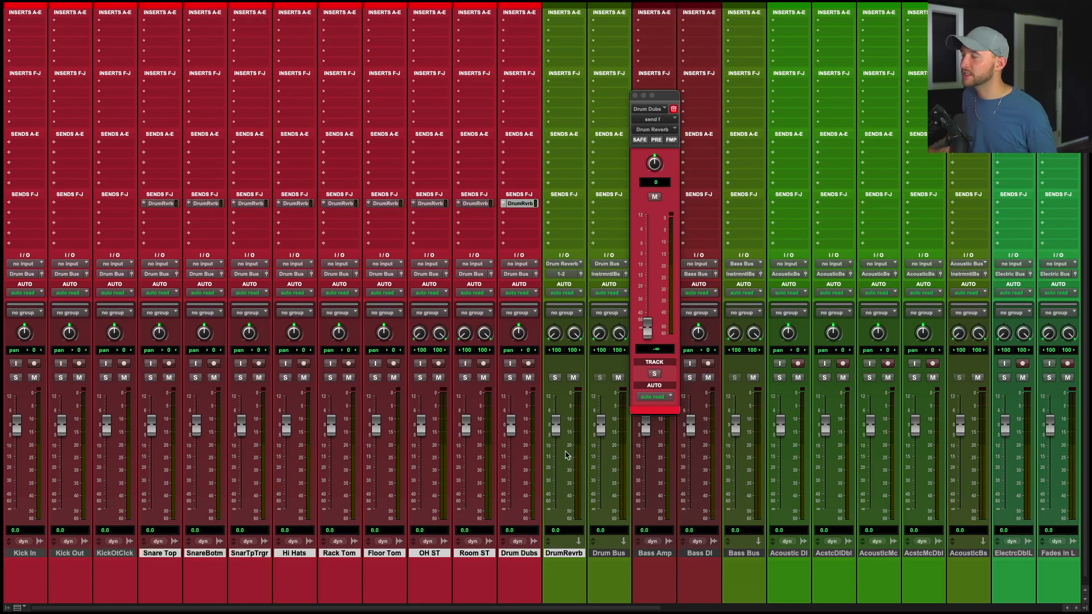
pyautogui.moveTo(643, 325)
pyautogui.mouseDown()
pyautogui.moveTo(644, 299)
pyautogui.moveTo(644, 327)
pyautogui.mouseUp()
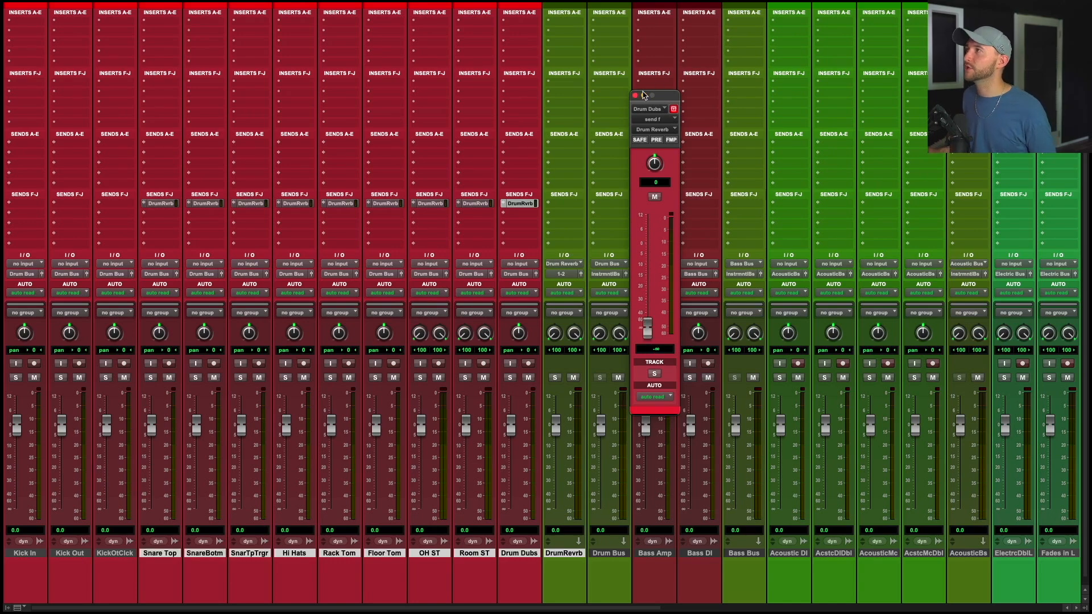
pyautogui.click(635, 96)
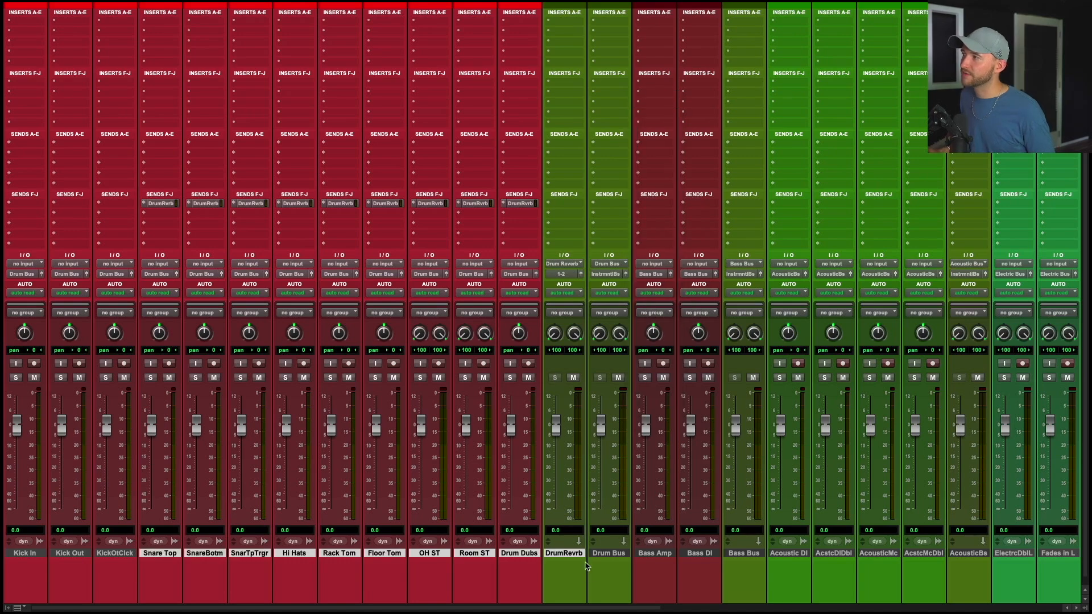
# Move the Drum Reverb track so it sits just after the Drum Bus.
pyautogui.keyDown('alt'); pyautogui.click(566, 553); pyautogui.keyUp('alt')
pyautogui.moveTo(562, 554); pyautogui.dragTo(620, 556)
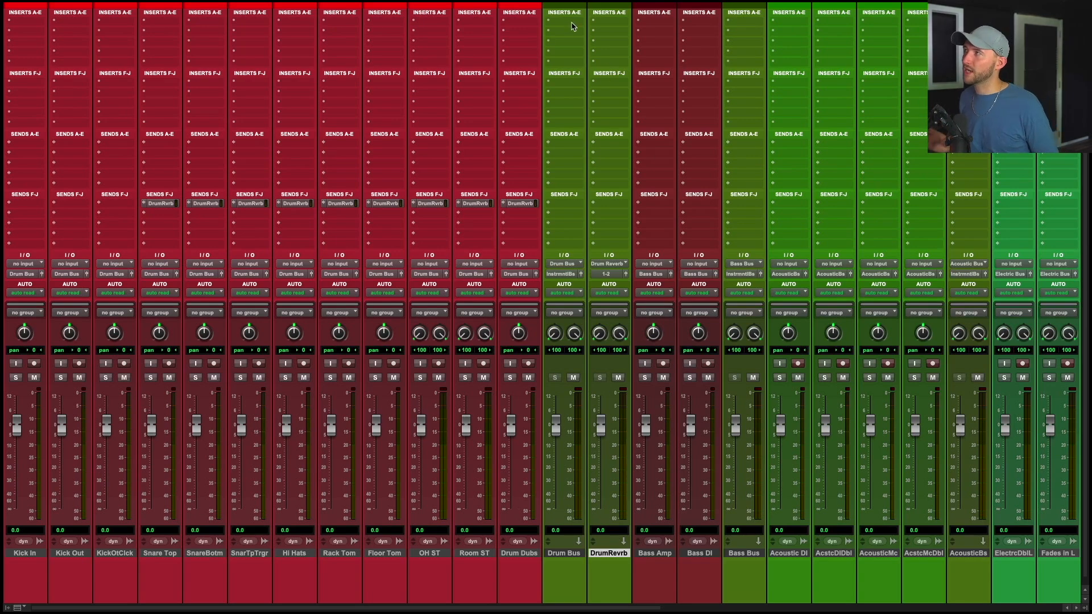
pyautogui.moveTo(625, 554)
pyautogui.mouseDown()
pyautogui.moveTo(569, 555)
pyautogui.moveTo(606, 555)
pyautogui.mouseUp()
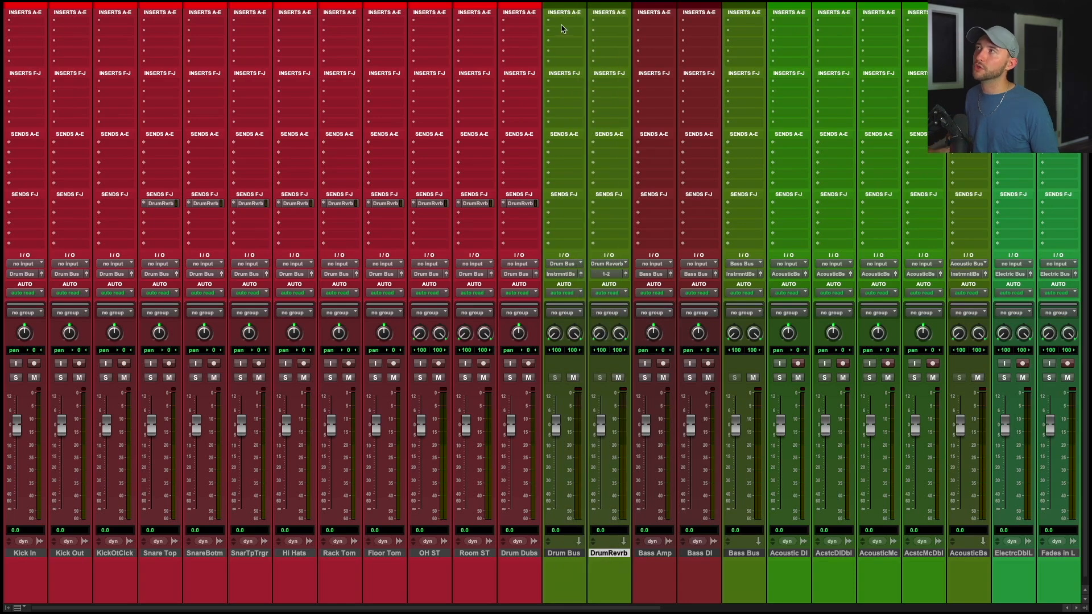
# Insert the SSLComp plugin on the Drum Bus and close its window.
pyautogui.click(564, 23)
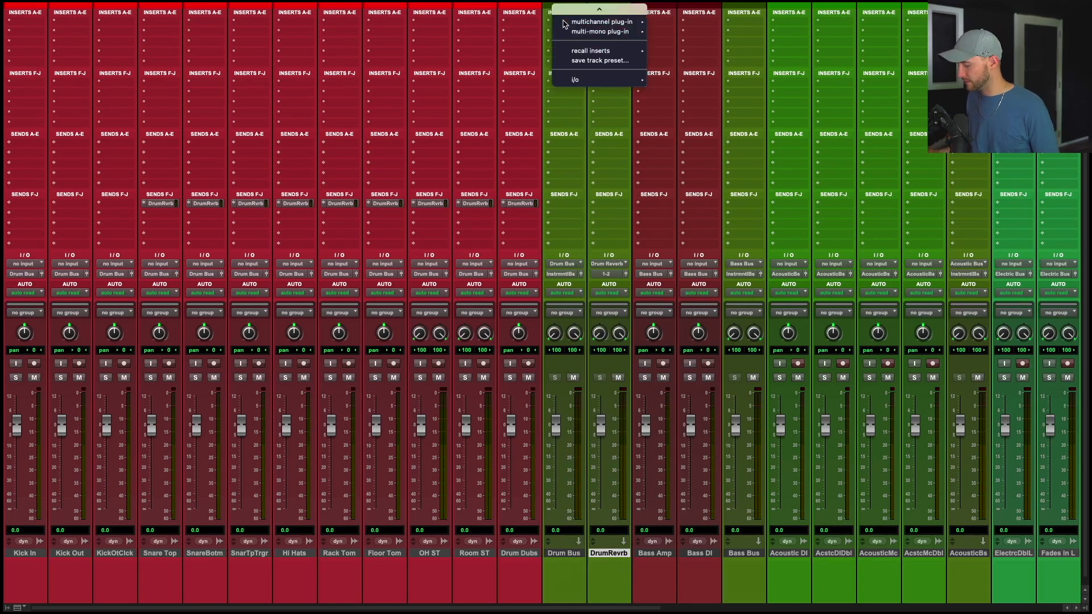
pyautogui.write('sslcomp')
pyautogui.press('Return')
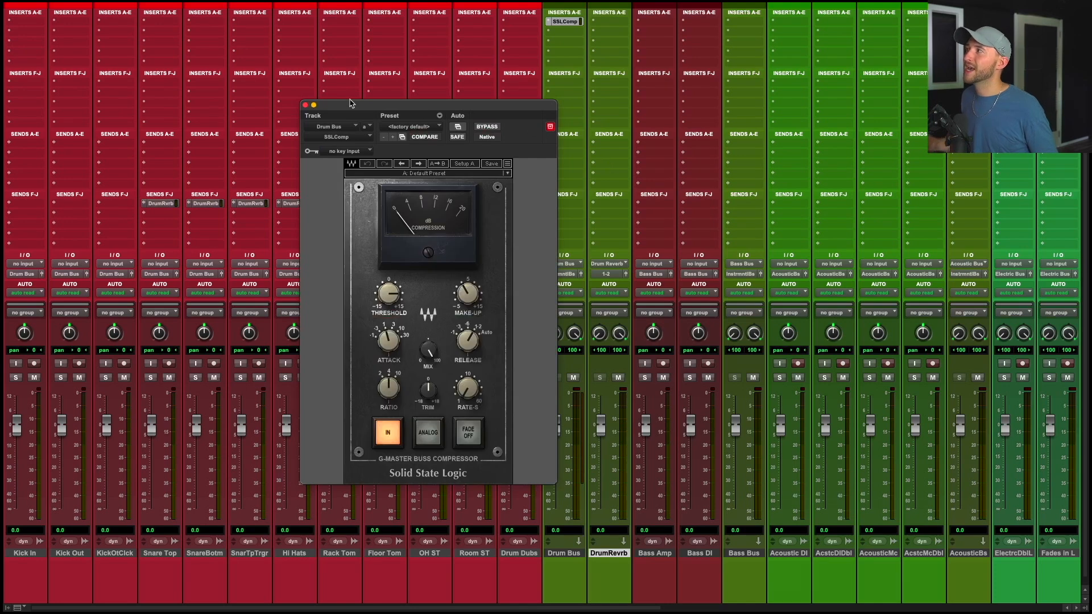
pyautogui.click(306, 106)
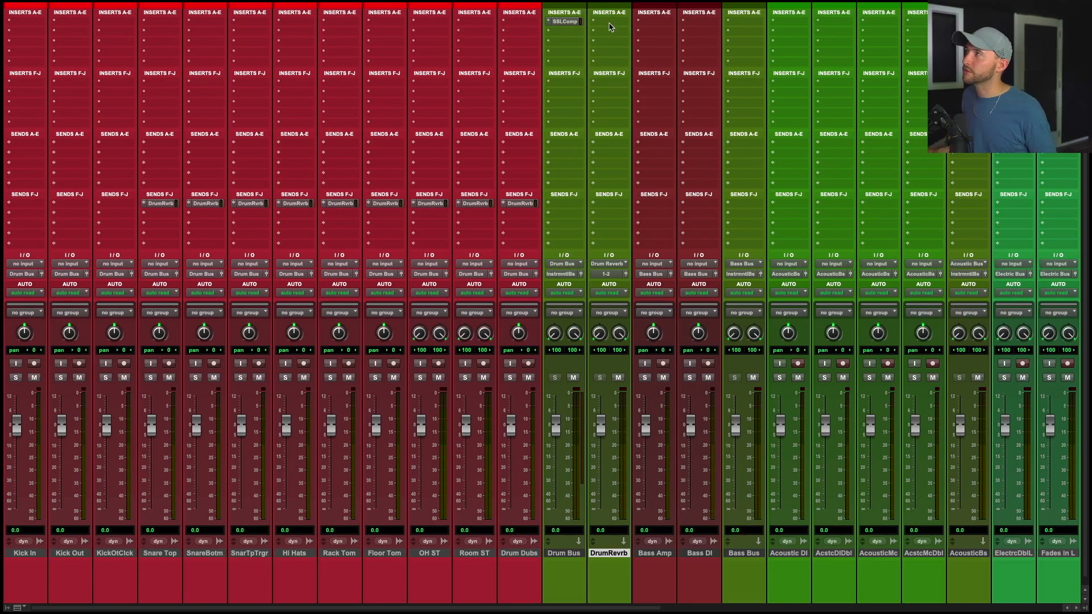
# Insert Verbsuite Classics on the Drum Reverb track and load the Drums preset Warm Drum Space.
pyautogui.click(608, 23)
pyautogui.moveTo(642, 23)
pyautogui.click(734, 61)
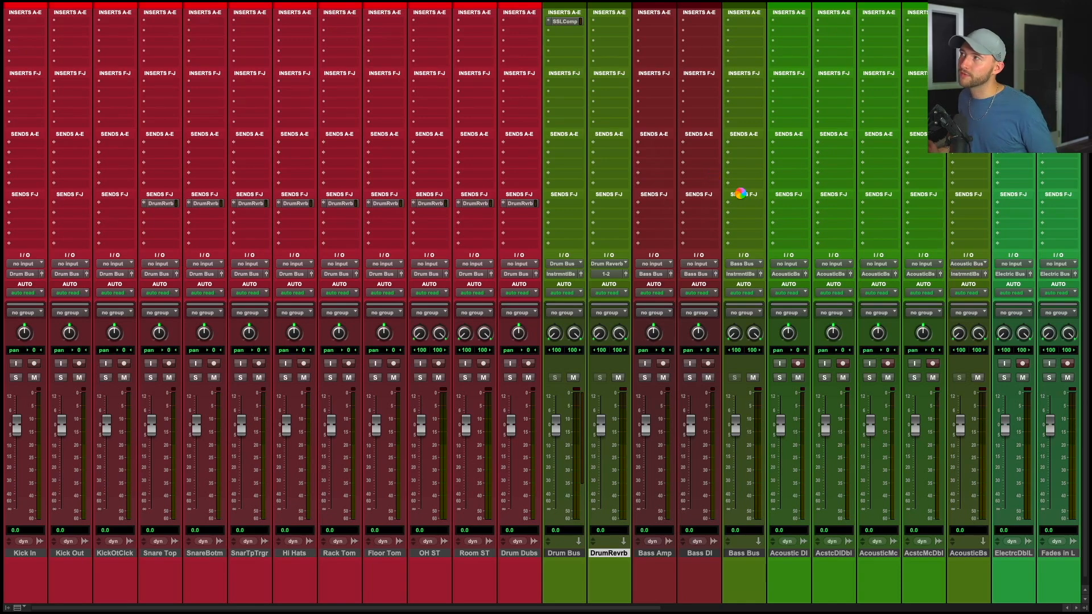
pyautogui.moveTo(640, 110); pyautogui.dragTo(571, 126)
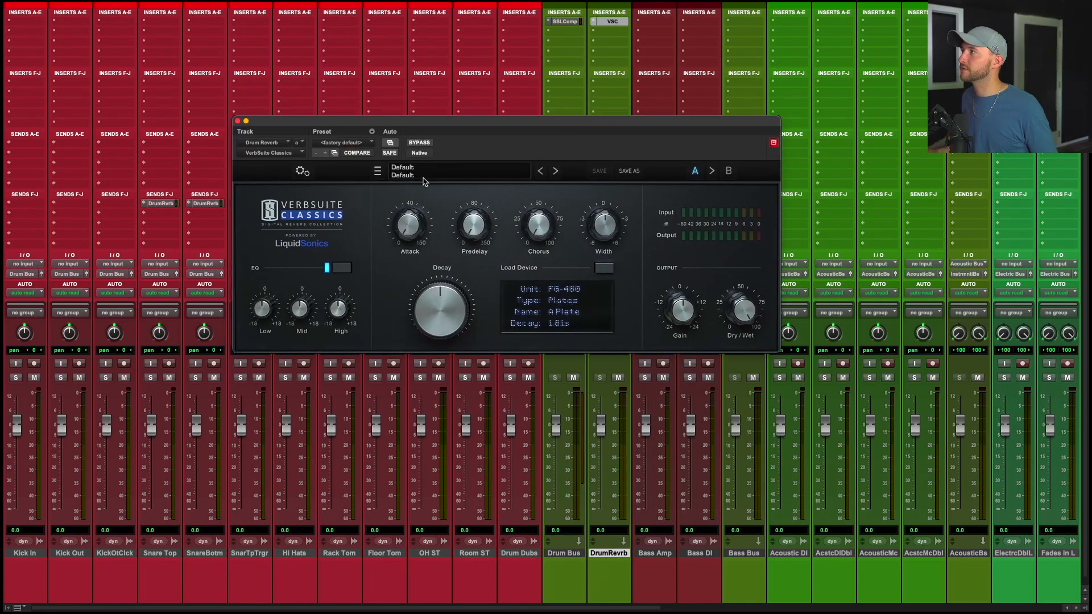
pyautogui.click(464, 174)
pyautogui.moveTo(434, 201)
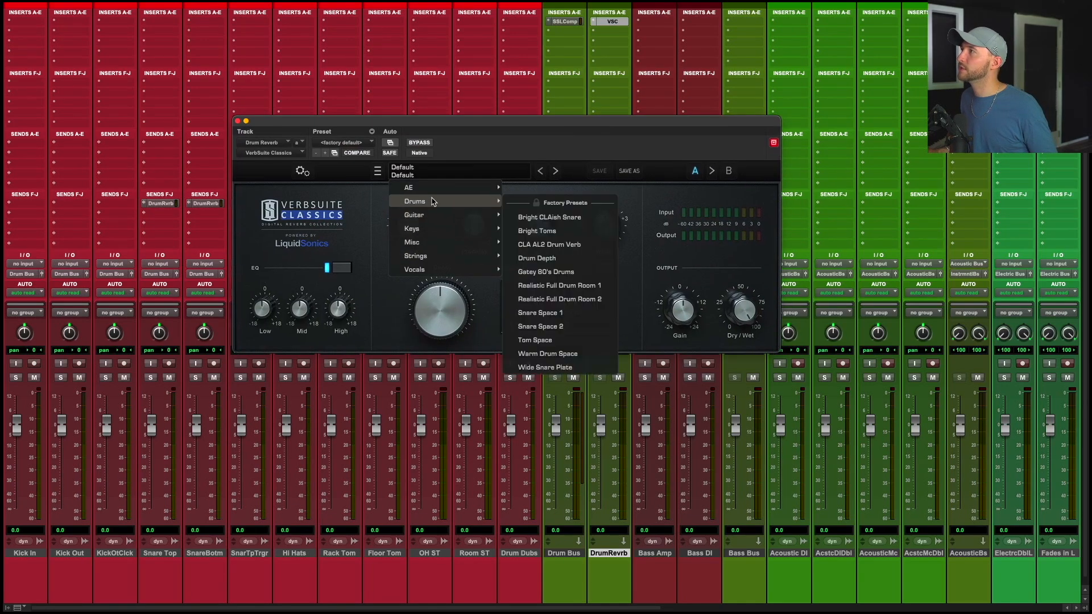
pyautogui.click(573, 352)
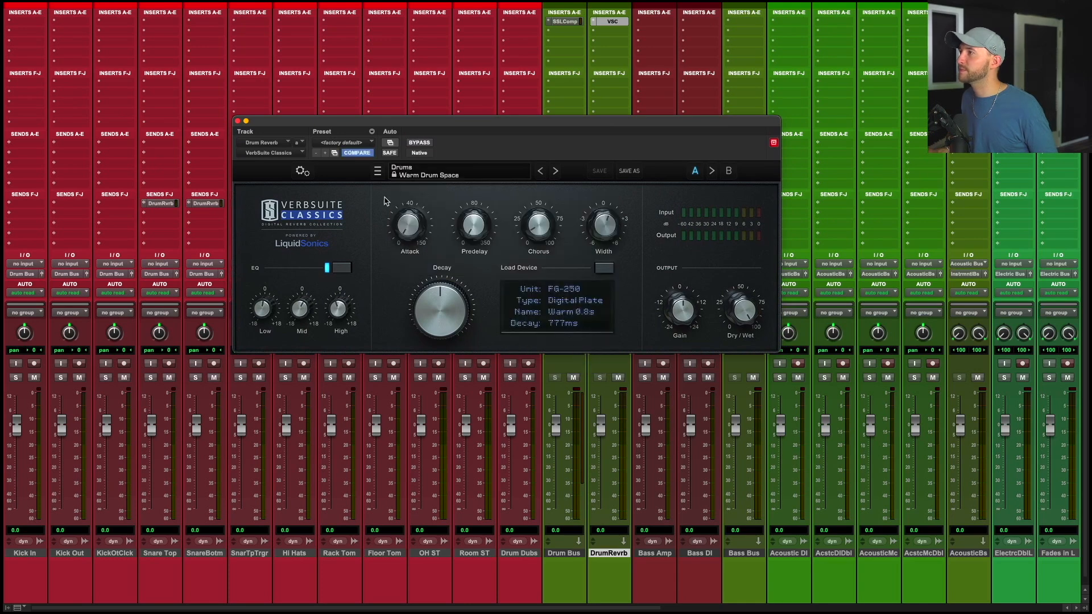
pyautogui.click(238, 121)
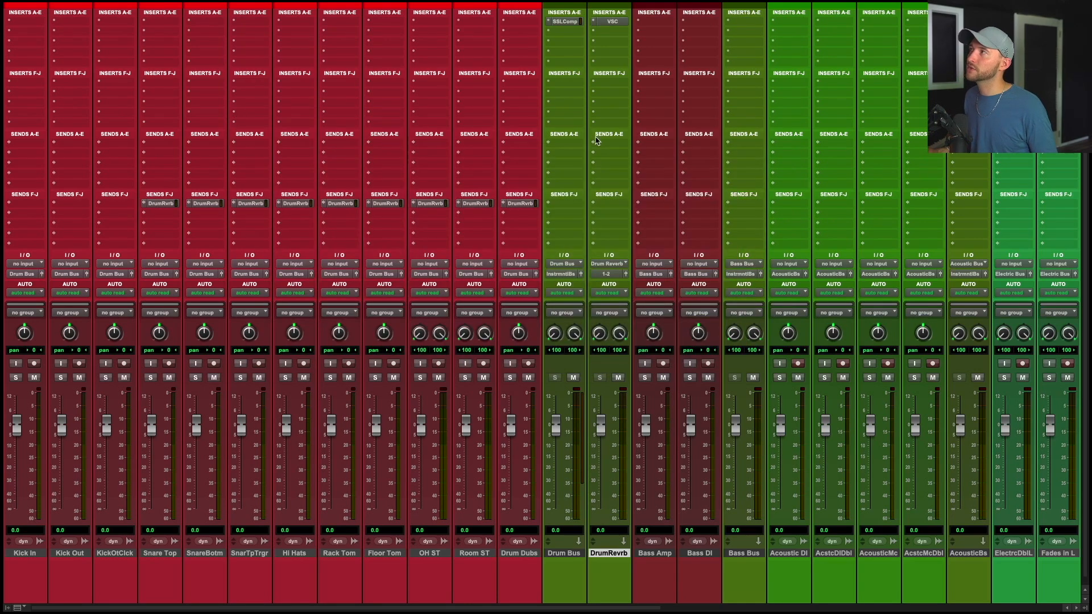
# Load the SSLComp Everything user preset into the Drum Bus SSLComp.
pyautogui.click(565, 21)
pyautogui.click(361, 192)
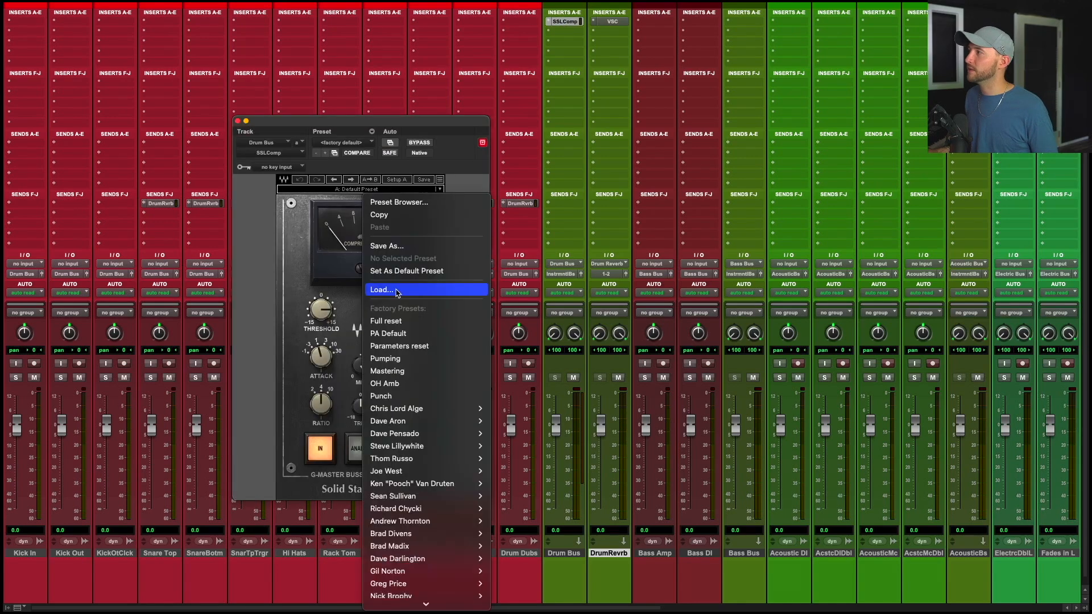
pyautogui.scroll(-3, 398, 288)
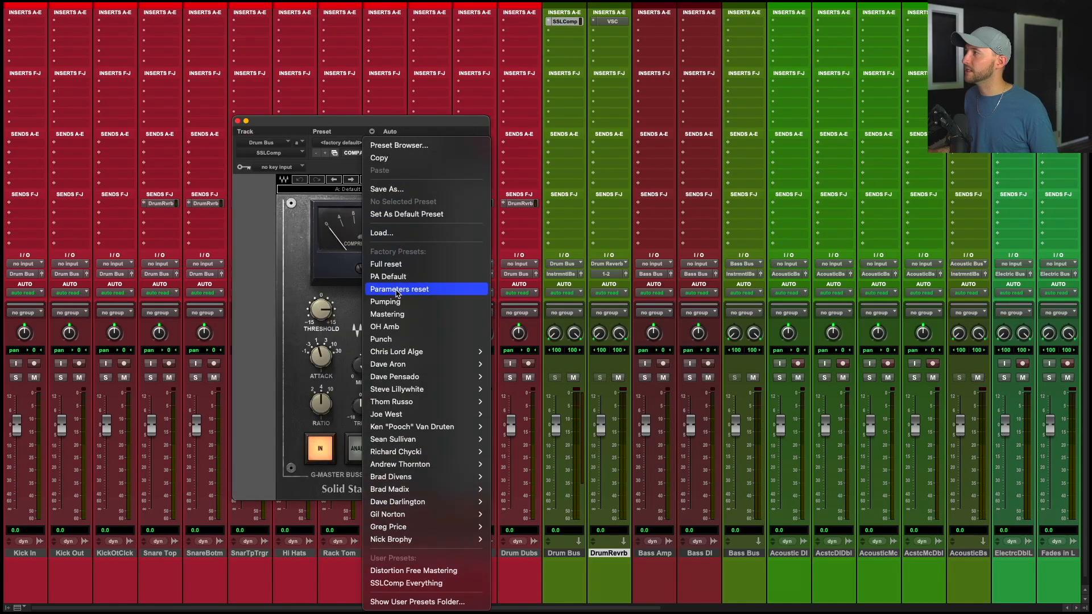
pyautogui.click(414, 583)
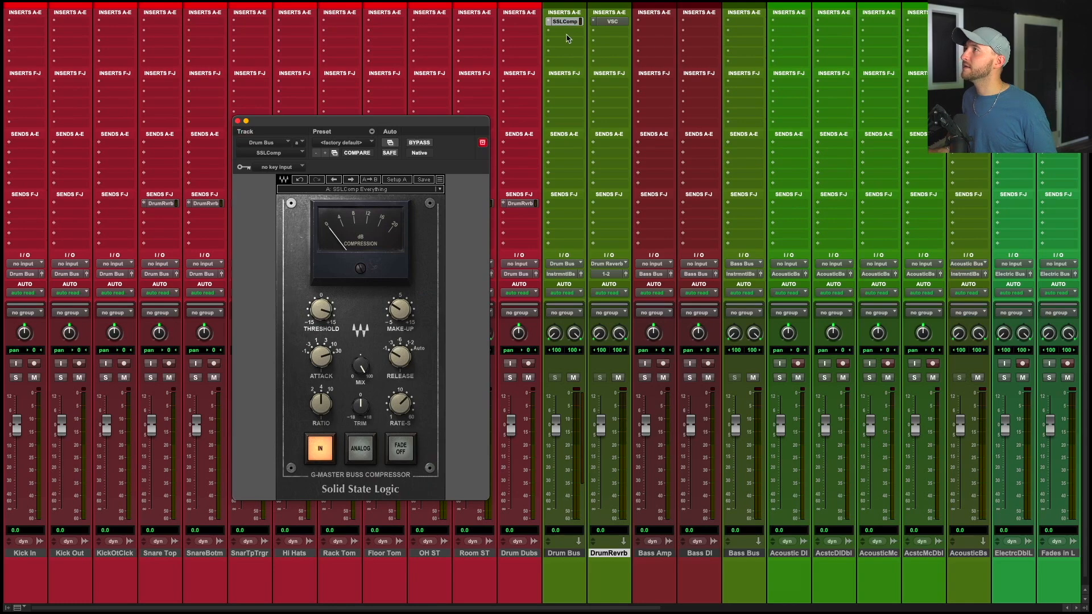
# Insert StandardCLIP in the Drum Bus's second insert slot.
pyautogui.click(566, 31)
pyautogui.write('stan')
pyautogui.press('Return')
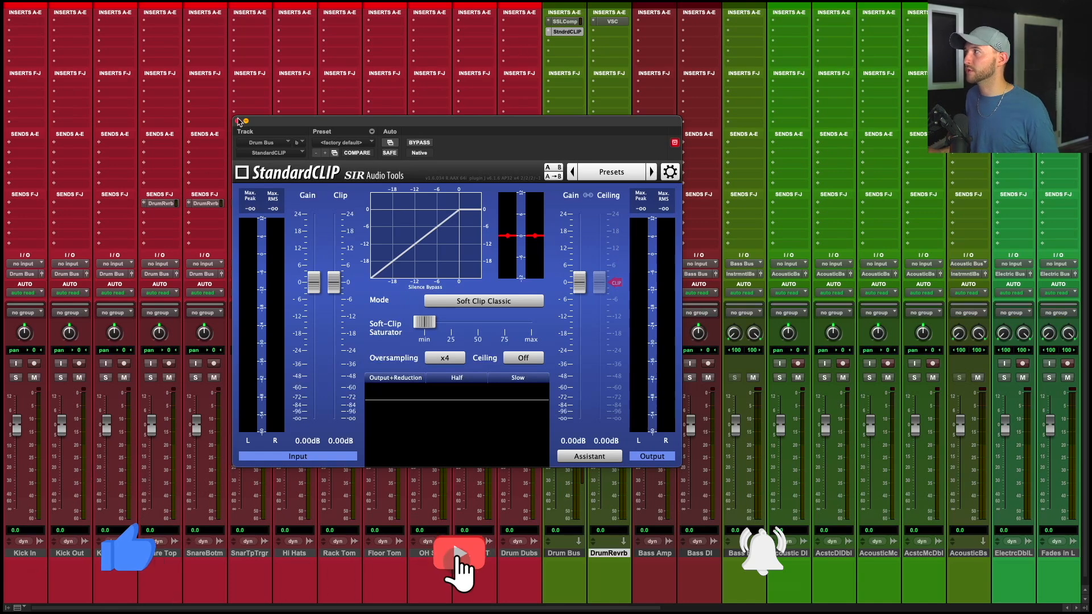
# Create a send from the Drum Bus to a new stereo aux input track named = Drums.
pyautogui.click(237, 120)
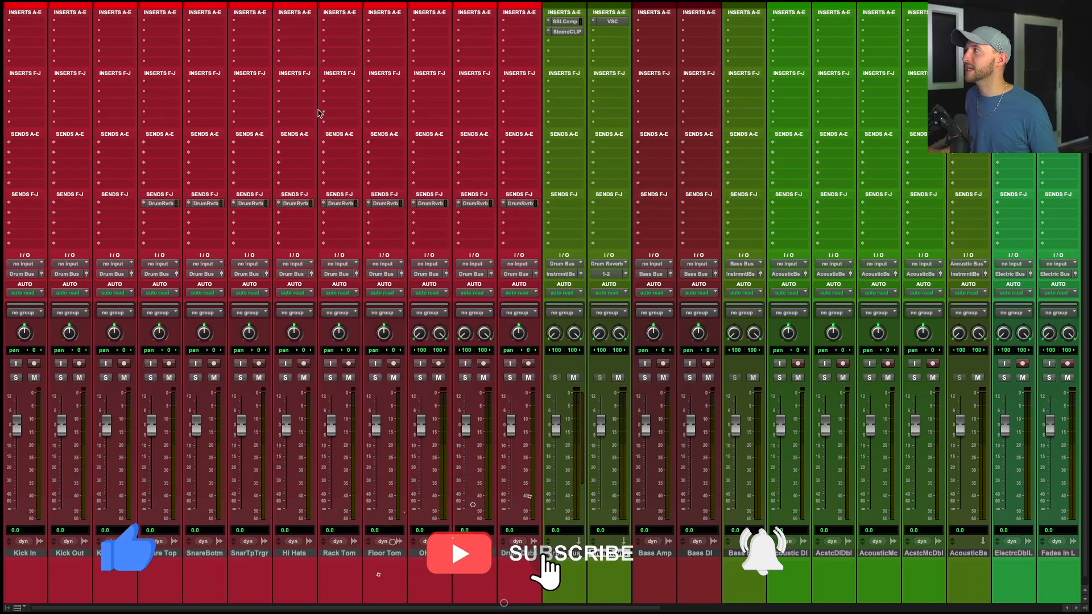
pyautogui.keyDown('shift'); pyautogui.keyDown('super'); pyautogui.click(574, 23); pyautogui.keyUp('super'); pyautogui.keyUp('shift')
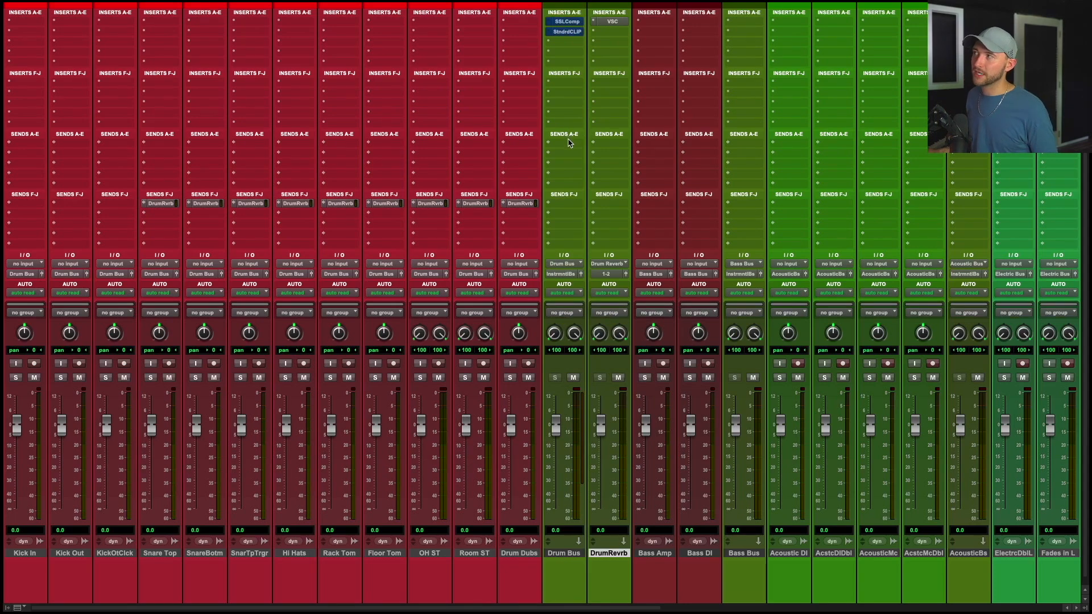
pyautogui.click(564, 553)
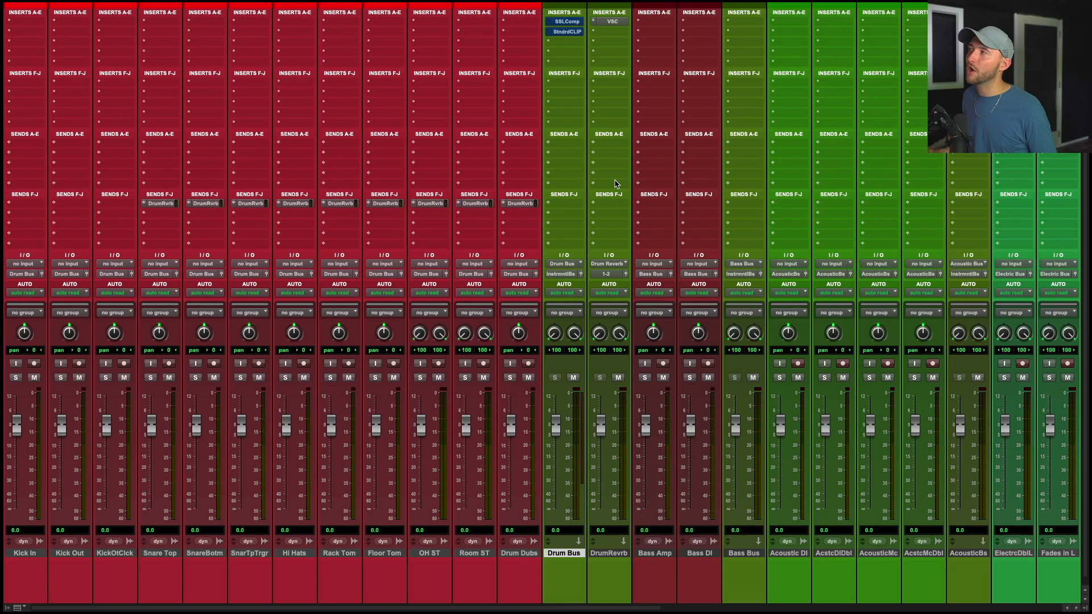
pyautogui.click(563, 145)
pyautogui.click(572, 209)
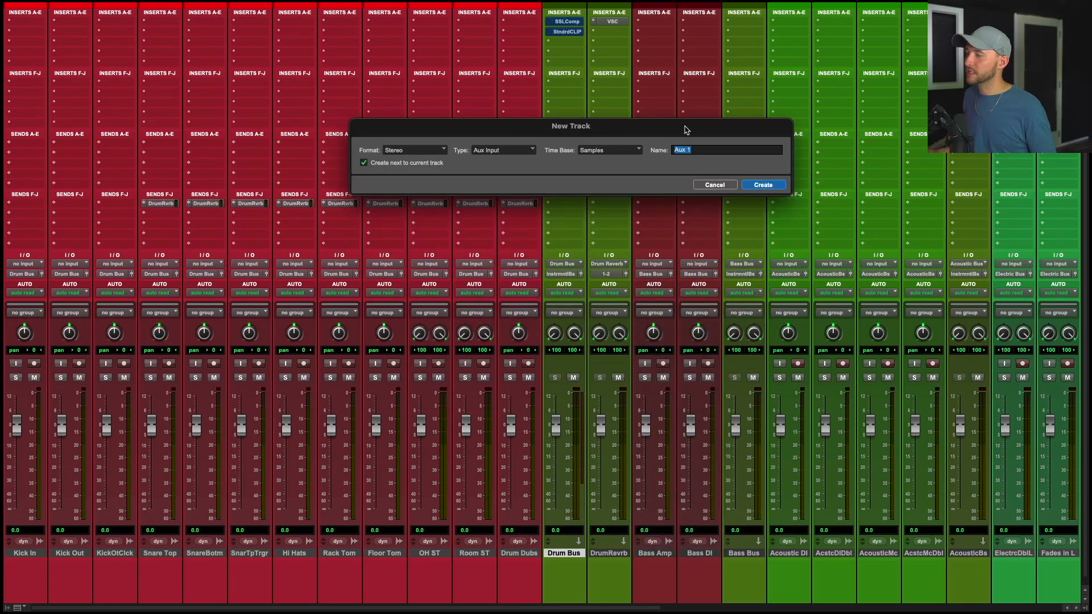
pyautogui.write('s')
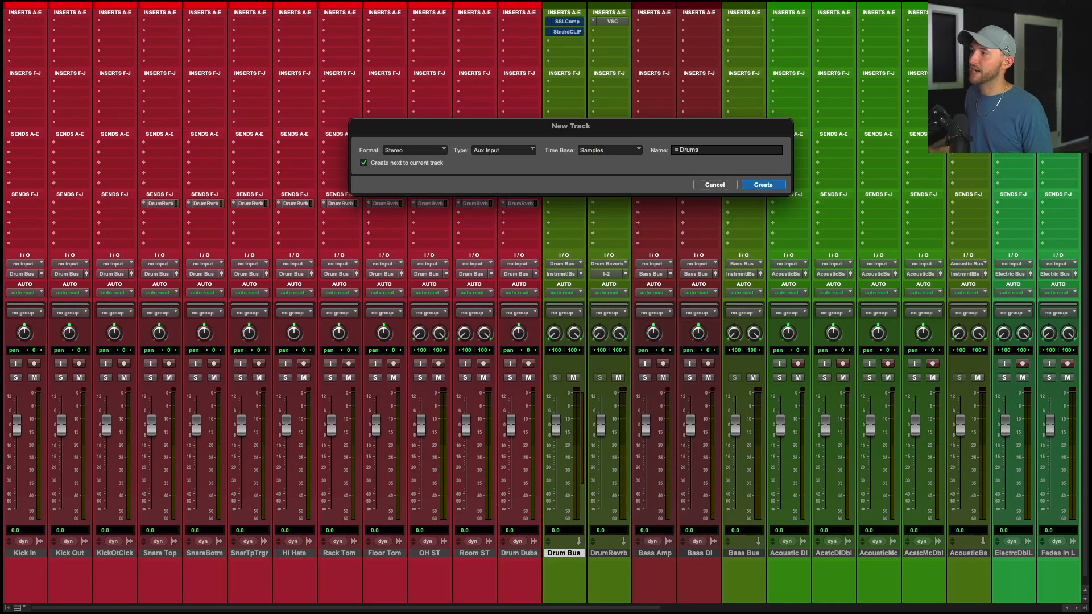
pyautogui.press('Return')
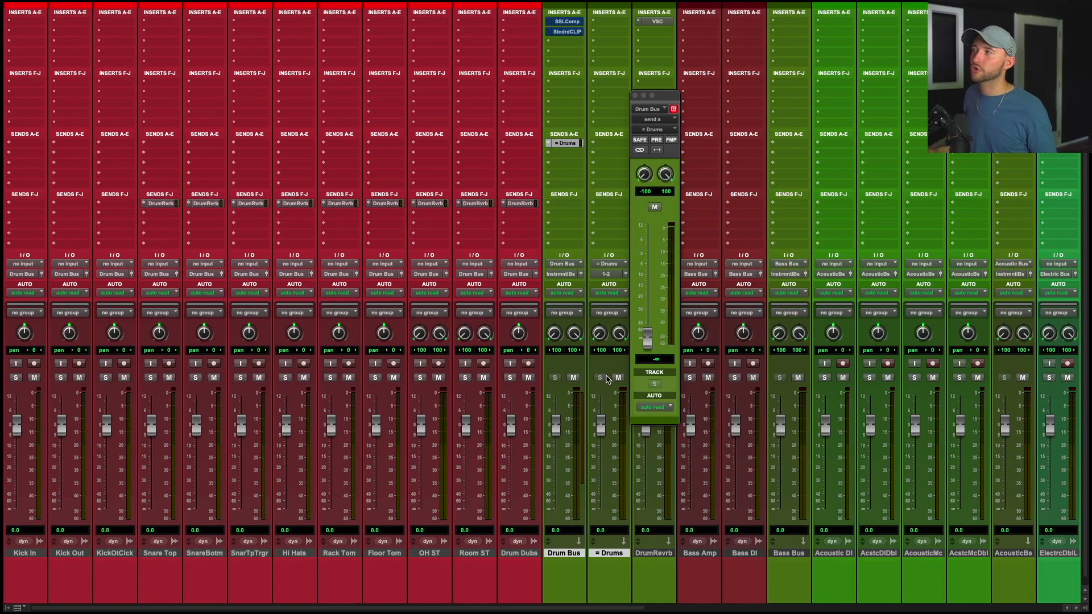
# Set the Drum Bus send to = Drums at 0.0 dB and close the send window.
pyautogui.keyDown('alt'); pyautogui.click(647, 344); pyautogui.keyUp('alt')
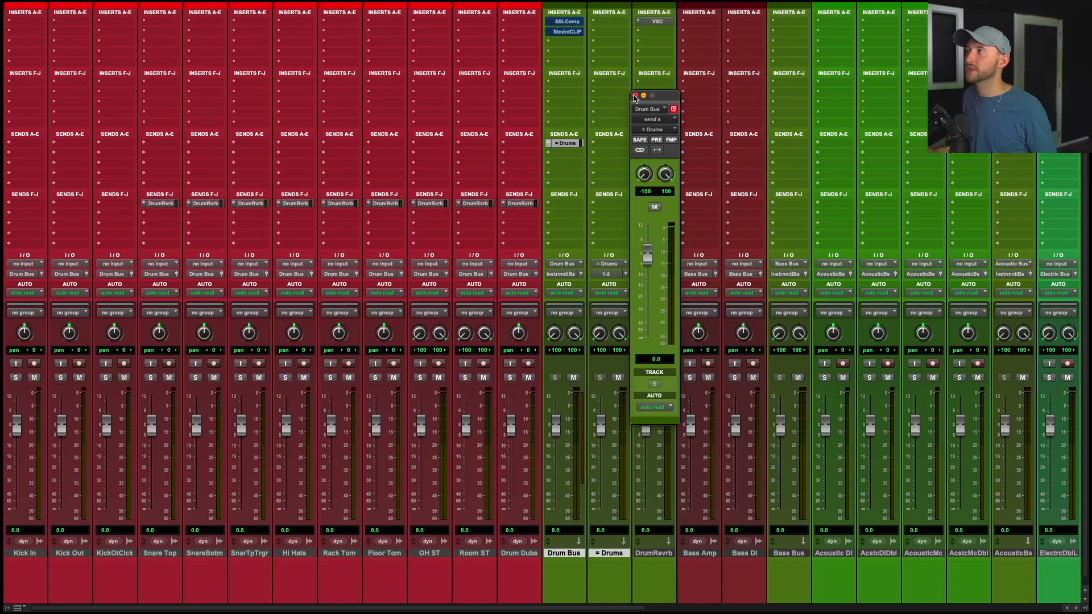
pyautogui.moveTo(647, 254); pyautogui.dragTo(647, 326)
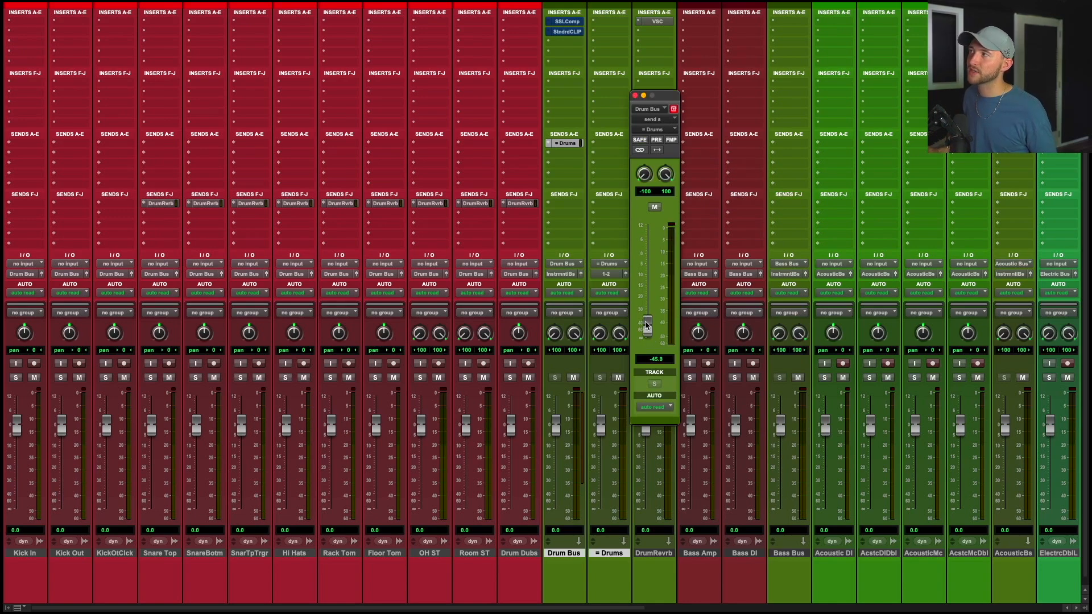
pyautogui.keyDown('alt'); pyautogui.click(646, 326); pyautogui.keyUp('alt')
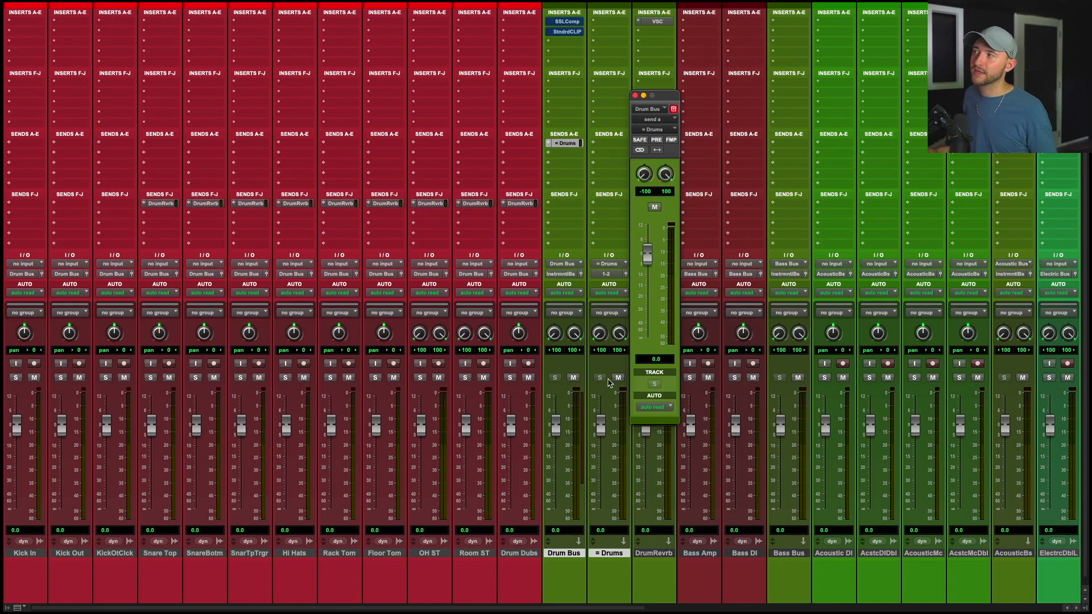
pyautogui.click(634, 95)
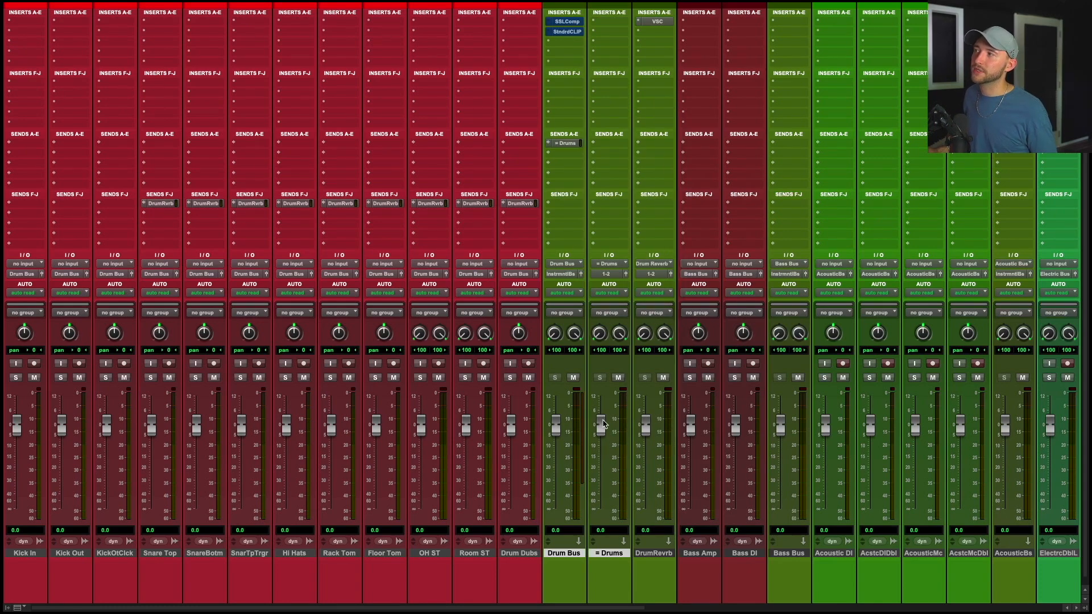
# Pull the = Drums track fader all the way down.
pyautogui.moveTo(604, 424)
pyautogui.mouseDown()
pyautogui.moveTo(603, 512)
pyautogui.moveTo(602, 427)
pyautogui.mouseUp()
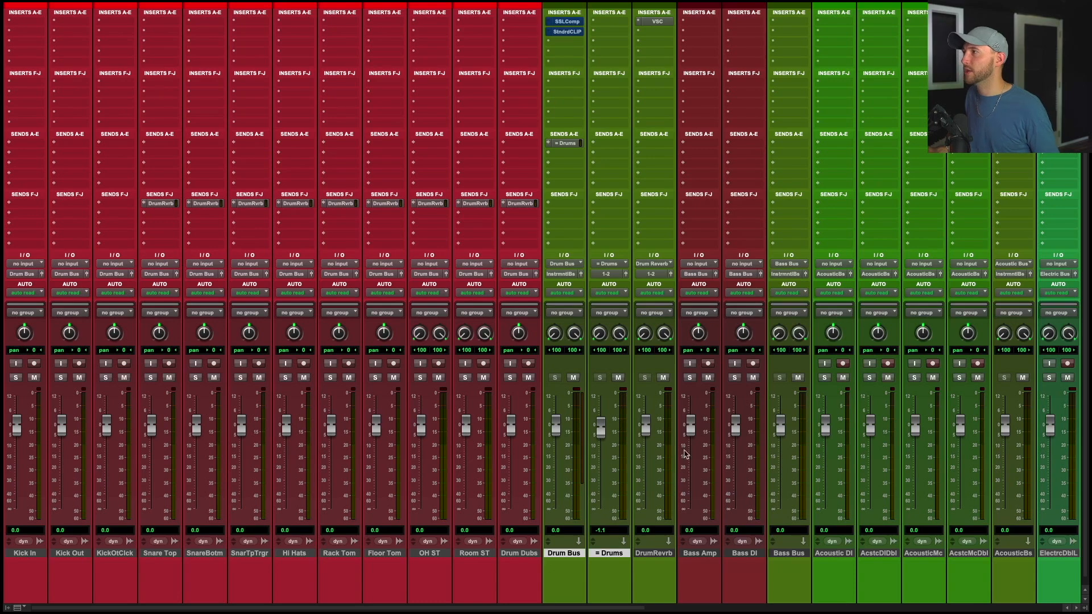
pyautogui.moveTo(600, 430); pyautogui.dragTo(601, 509)
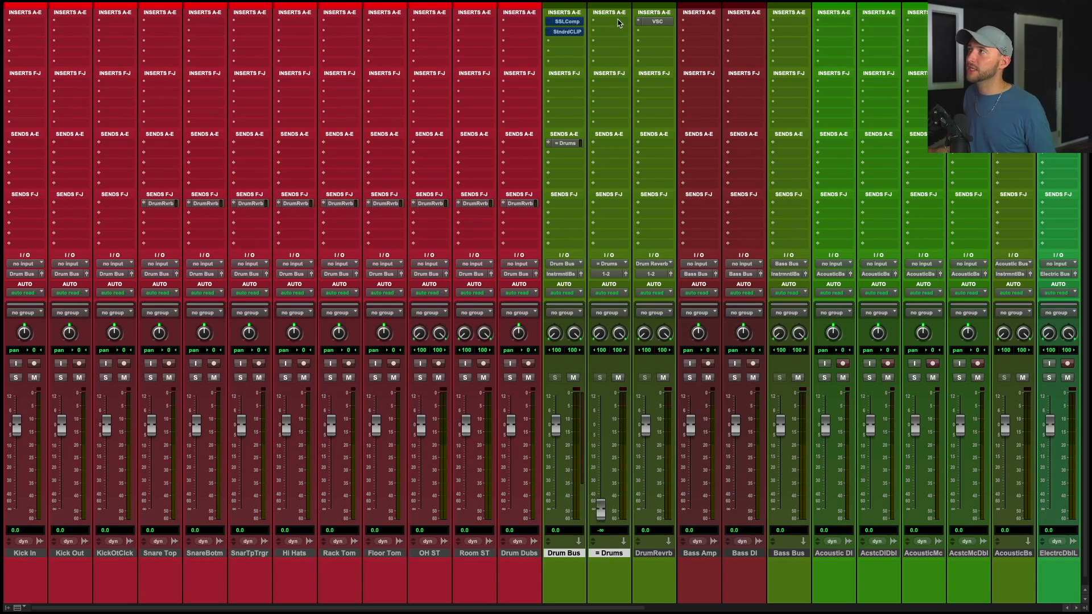
# Insert Virtual Mix Rack on the = Drums track and load the AE preset Drum Crush.
pyautogui.click(619, 23)
pyautogui.write('virtual')
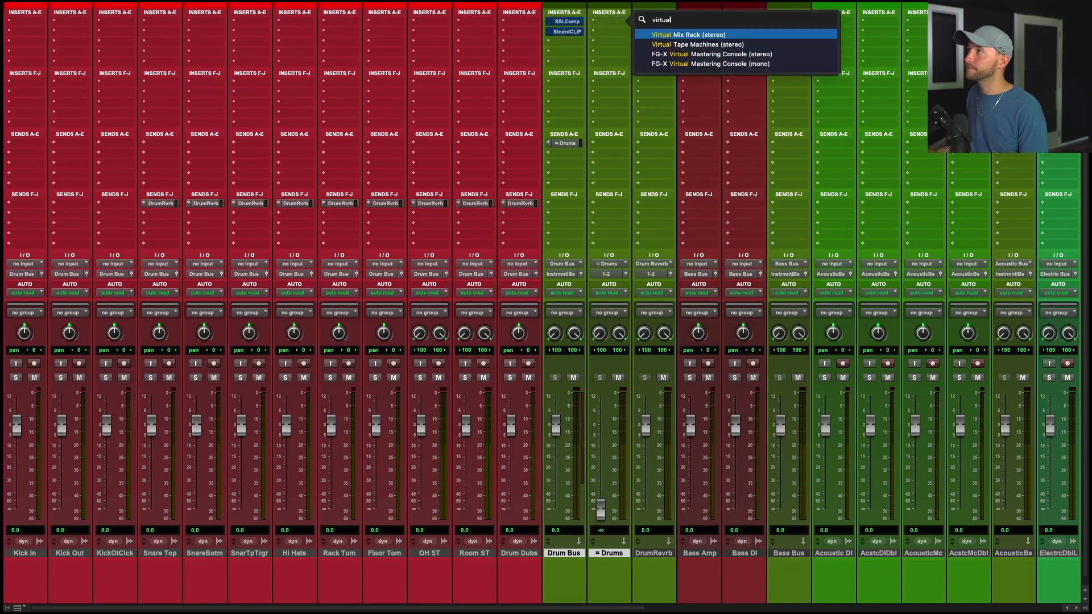
pyautogui.press('Return')
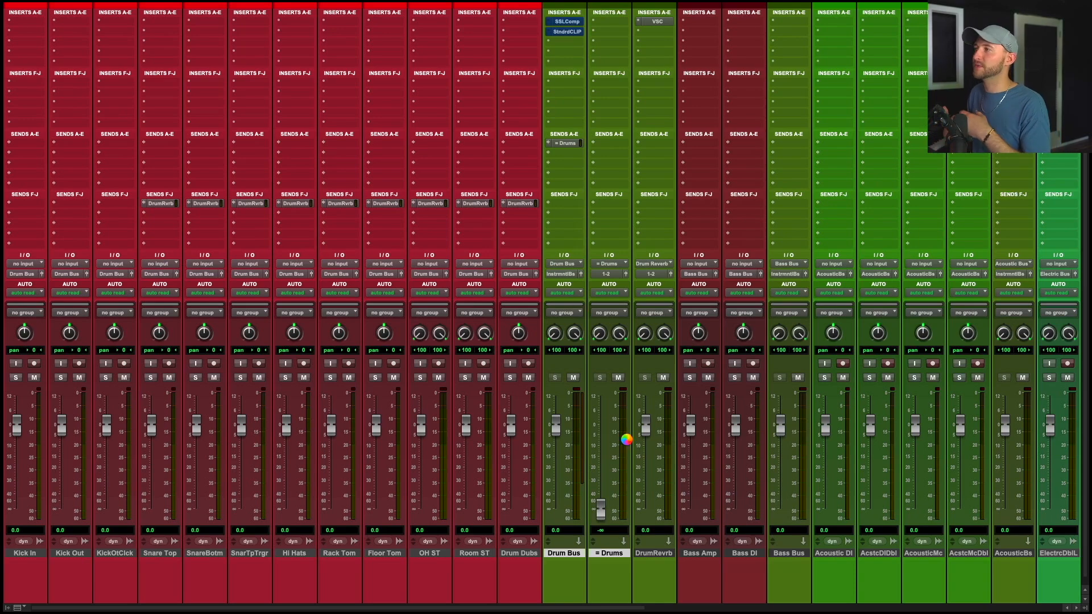
pyautogui.click(381, 177)
pyautogui.moveTo(390, 287)
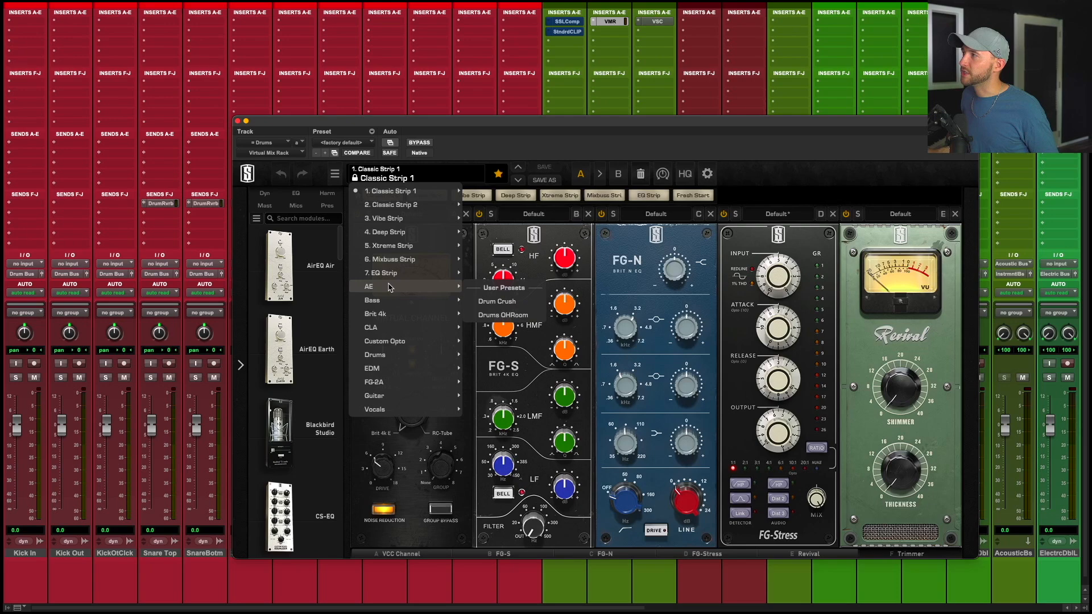
pyautogui.click(508, 302)
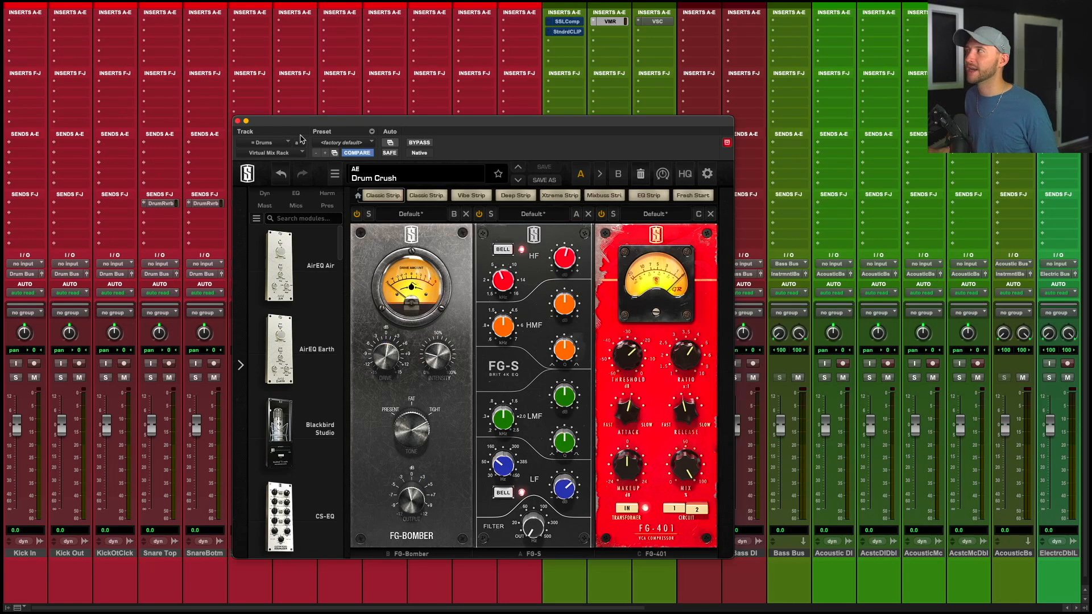
pyautogui.click(238, 121)
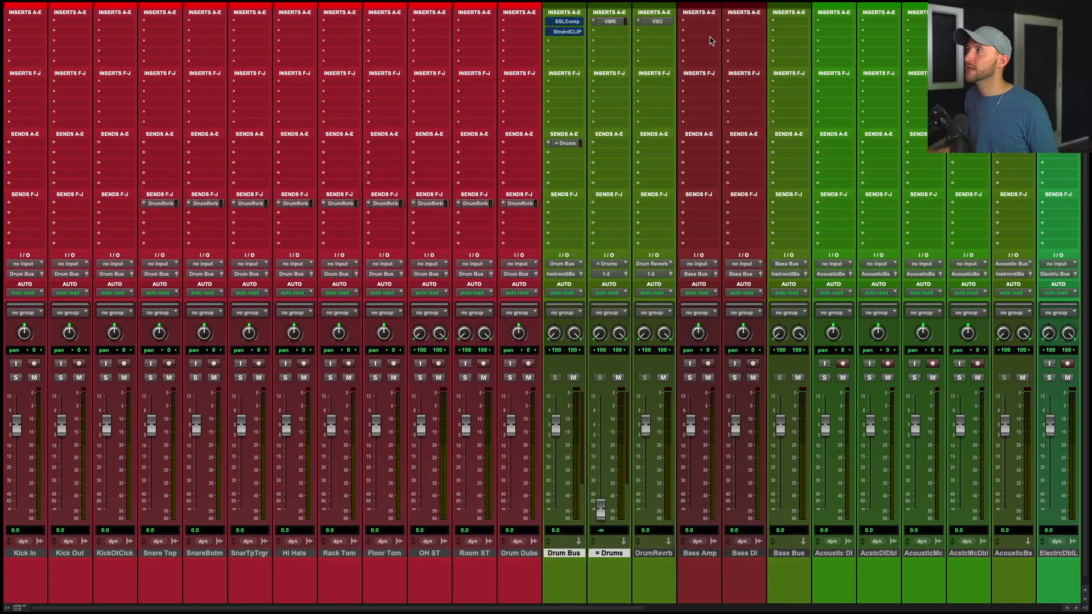
# Insert H-Comp in the = Drums track's second slot, load the Pumping Drums preset and raise its Mix.
pyautogui.keyDown('super'); pyautogui.click(616, 23); pyautogui.keyUp('super')
pyautogui.click(608, 32)
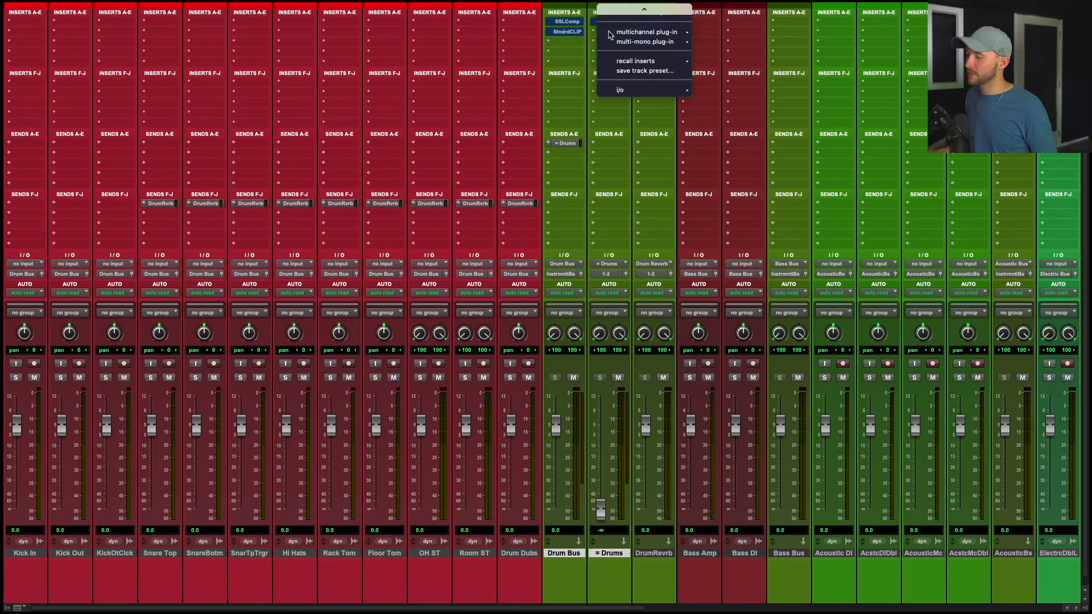
pyautogui.write('h-co')
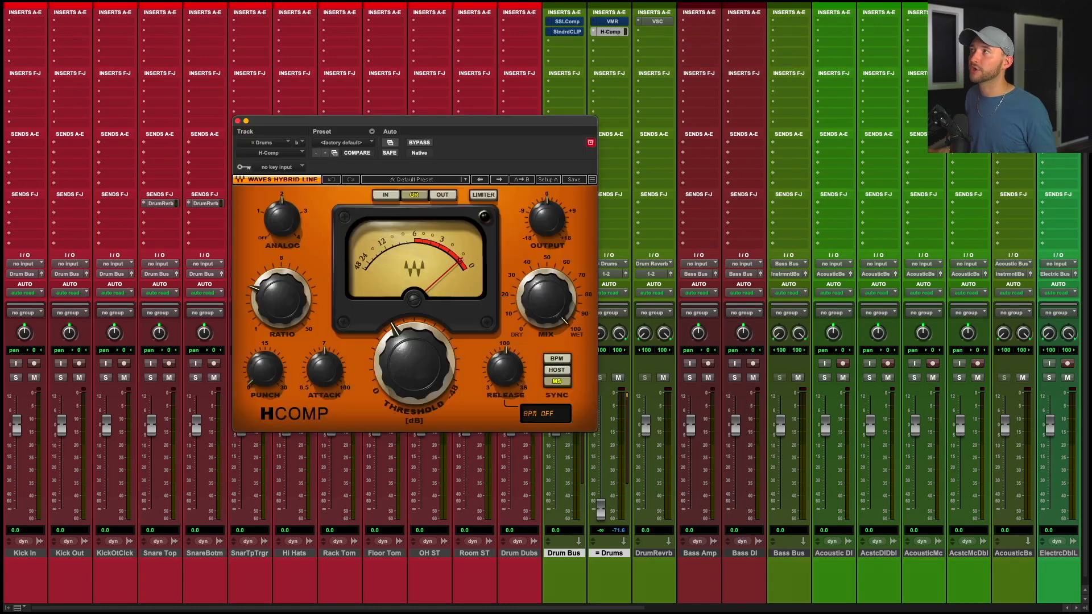
pyautogui.click(402, 179)
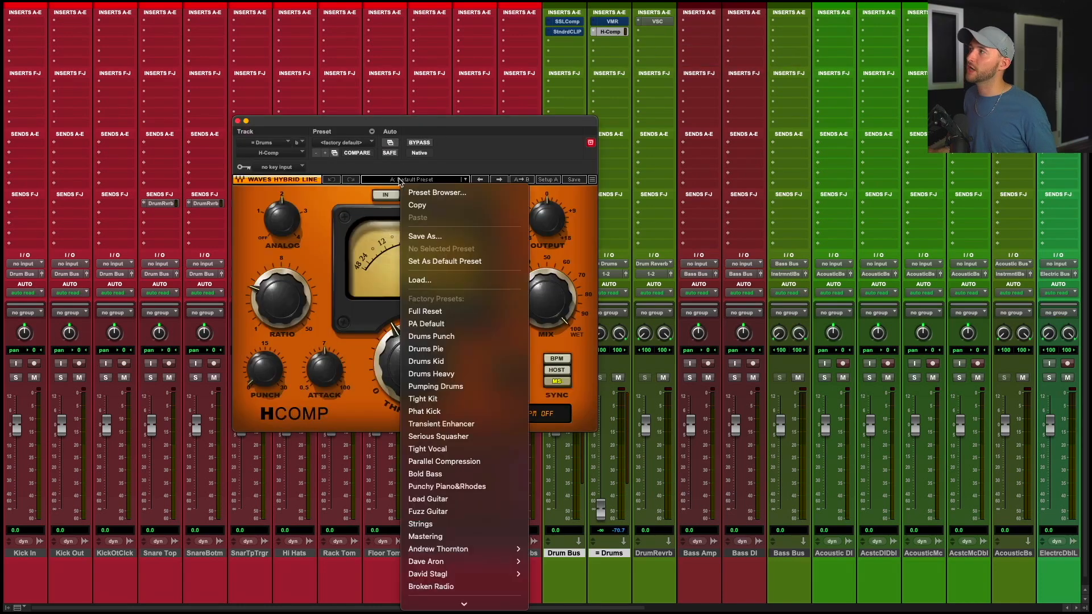
pyautogui.click(465, 380)
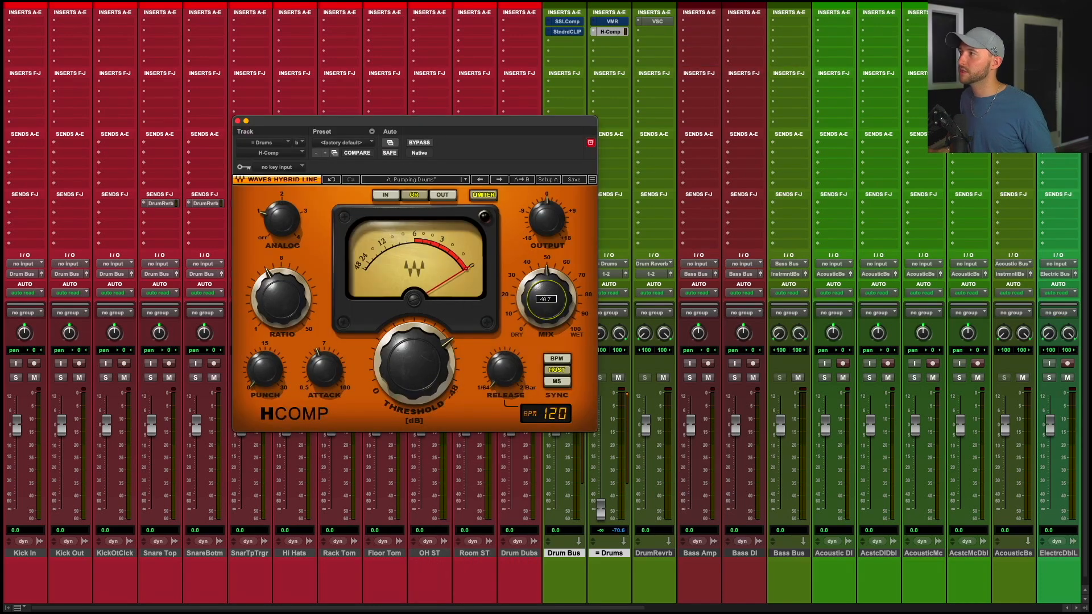
pyautogui.moveTo(548, 313); pyautogui.dragTo(548, 257)
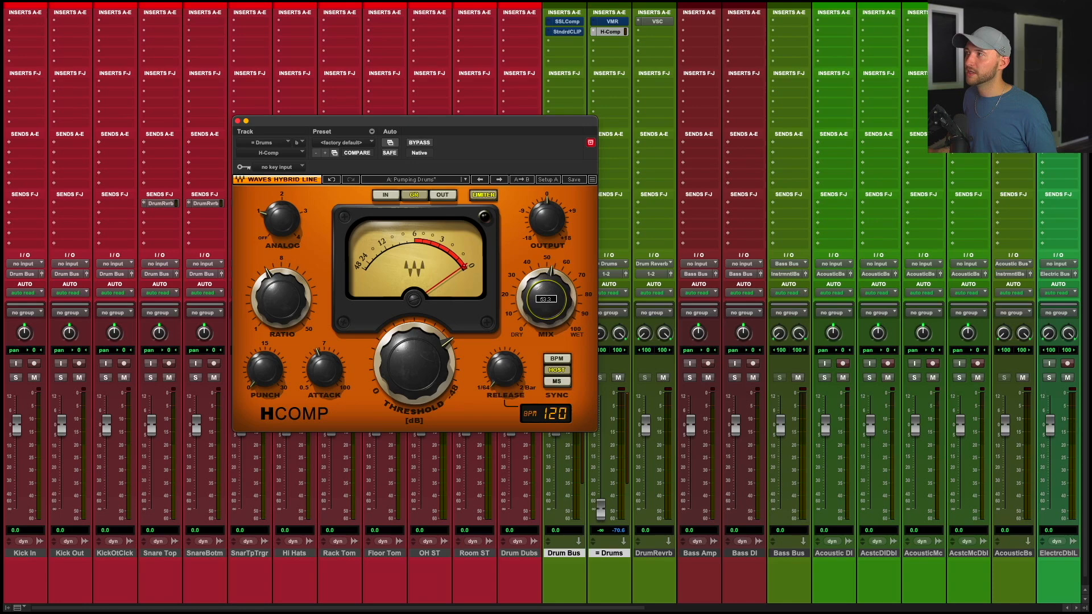
pyautogui.click(611, 31)
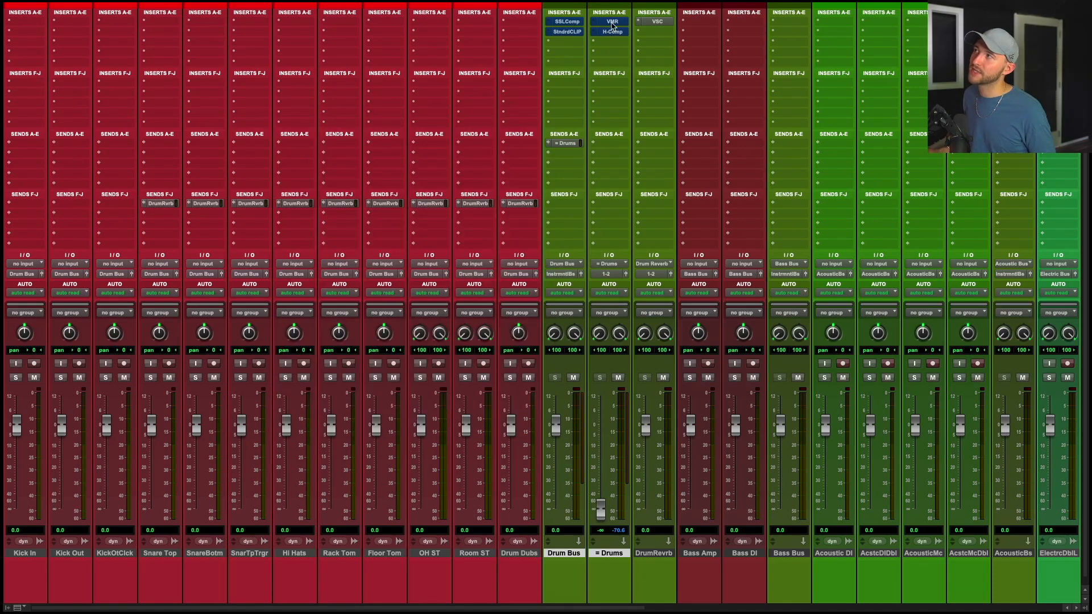
# Audition the parallel drum chain by checking its inserts, the Drum Bus send and the = Drums fader.
pyautogui.keyDown('super'); pyautogui.click(611, 22); pyautogui.keyUp('super')
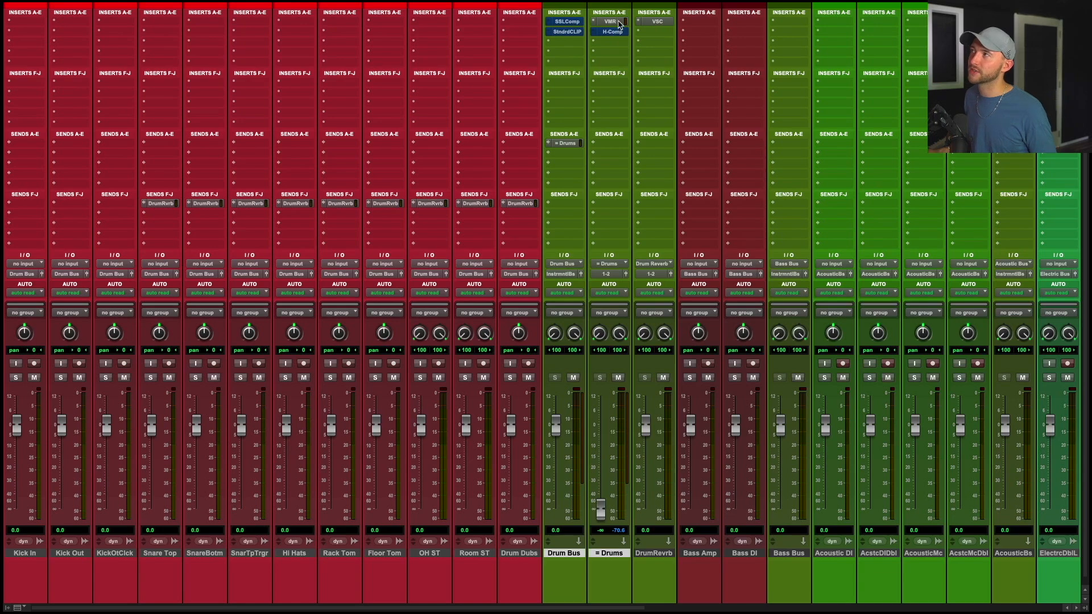
pyautogui.keyDown('super'); pyautogui.click(617, 21); pyautogui.keyUp('super')
pyautogui.moveTo(601, 511); pyautogui.dragTo(597, 577)
pyautogui.click(569, 144)
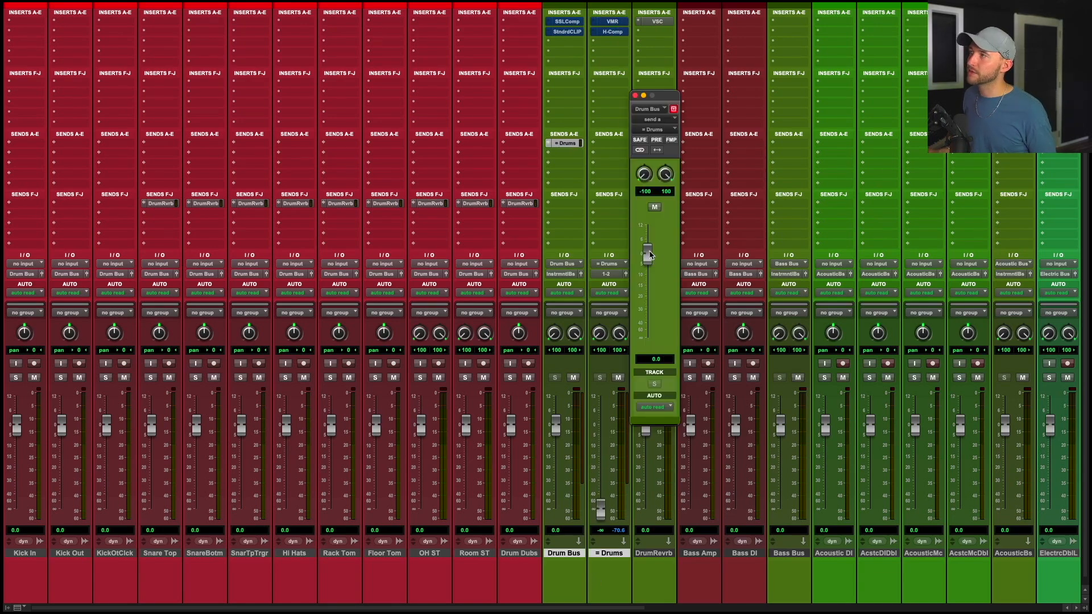
pyautogui.moveTo(651, 255)
pyautogui.mouseDown()
pyautogui.moveTo(666, 312)
pyautogui.moveTo(660, 263)
pyautogui.mouseUp()
pyautogui.keyDown('alt'); pyautogui.click(647, 261); pyautogui.keyUp('alt')
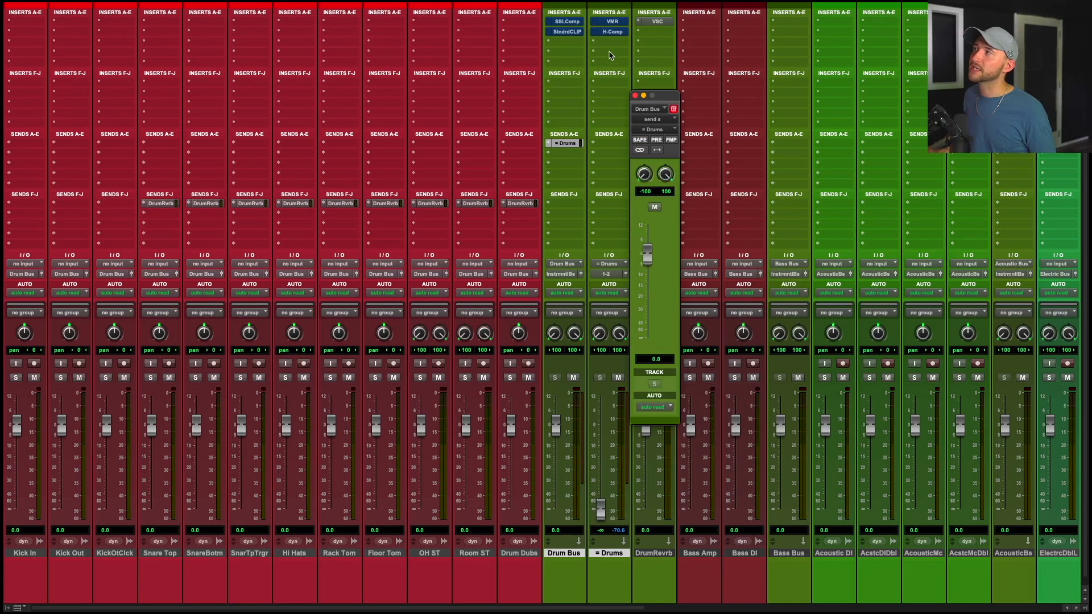
pyautogui.click(612, 32)
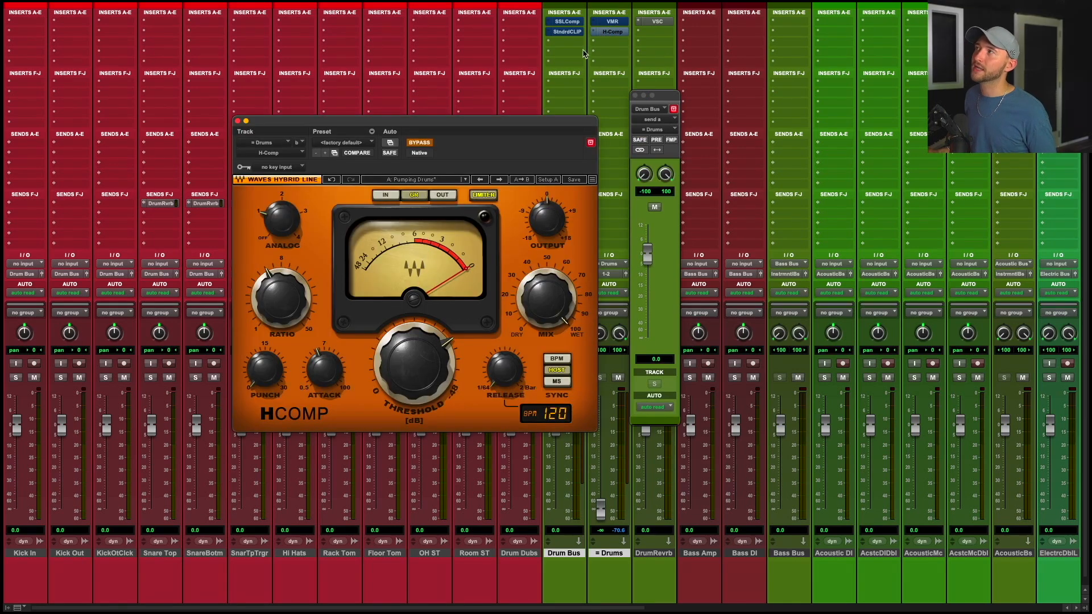
pyautogui.click(237, 121)
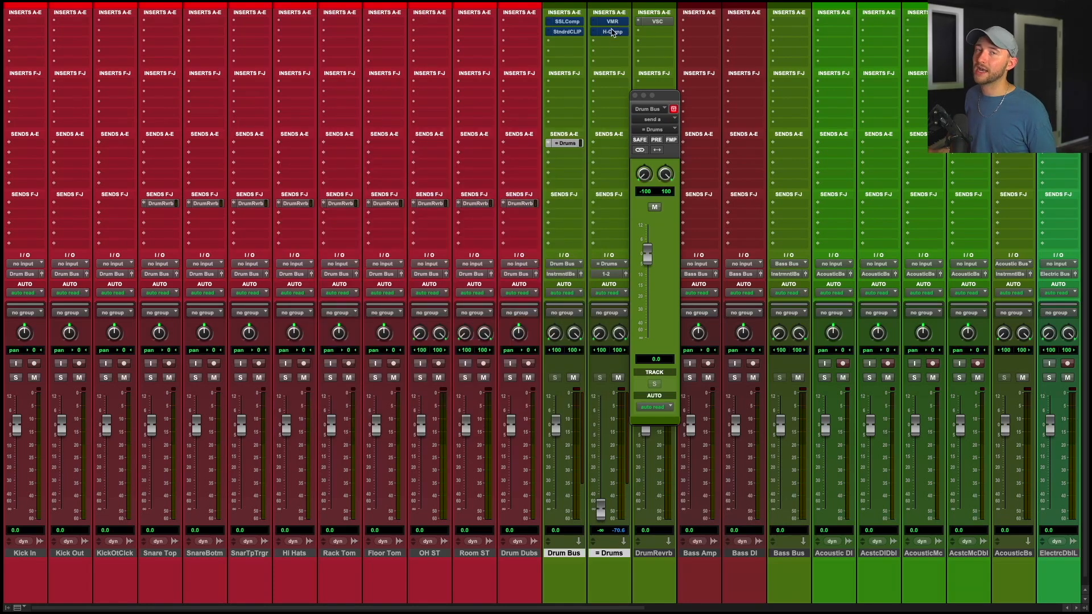
pyautogui.click(635, 95)
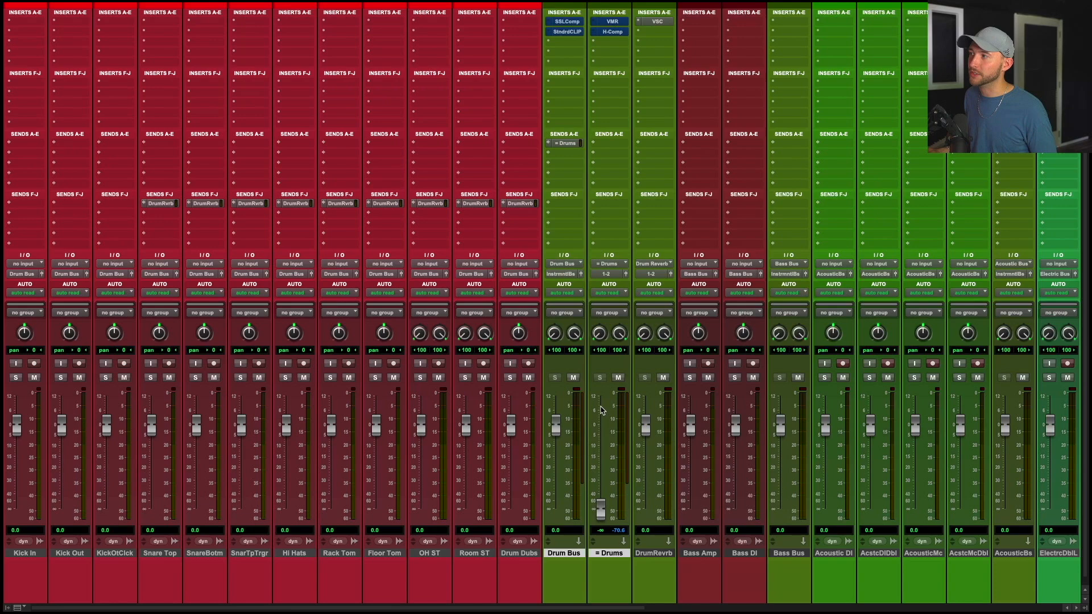
pyautogui.moveTo(601, 508)
pyautogui.mouseDown()
pyautogui.moveTo(603, 436)
pyautogui.moveTo(600, 526)
pyautogui.mouseUp()
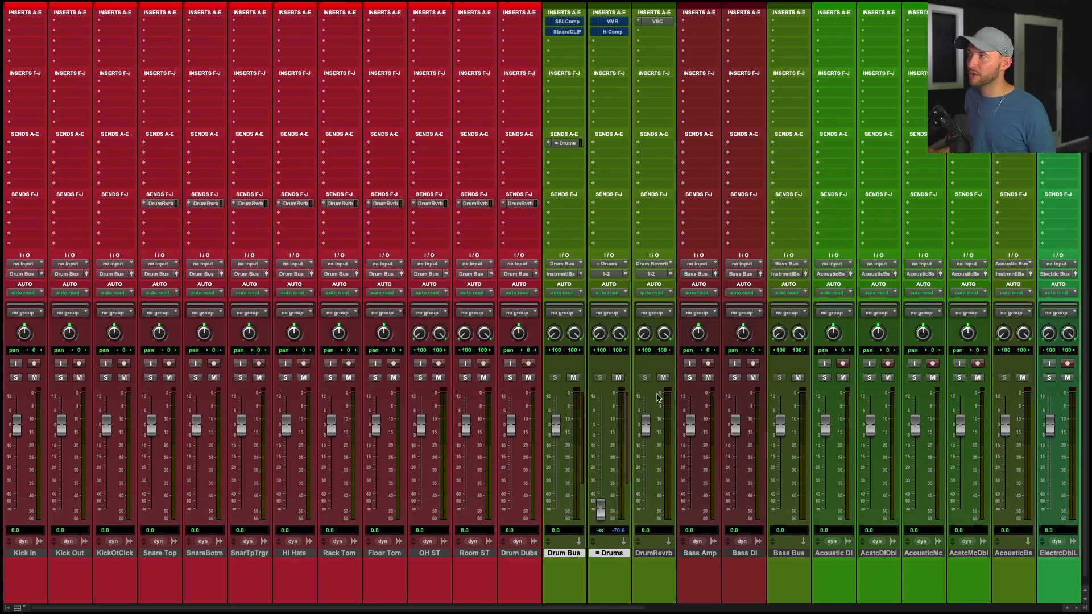
# Route the Drum Bus, = Drums and DrumRevrb outputs to a new stereo aux track named Drum Sum Bus.
pyautogui.click(655, 557)
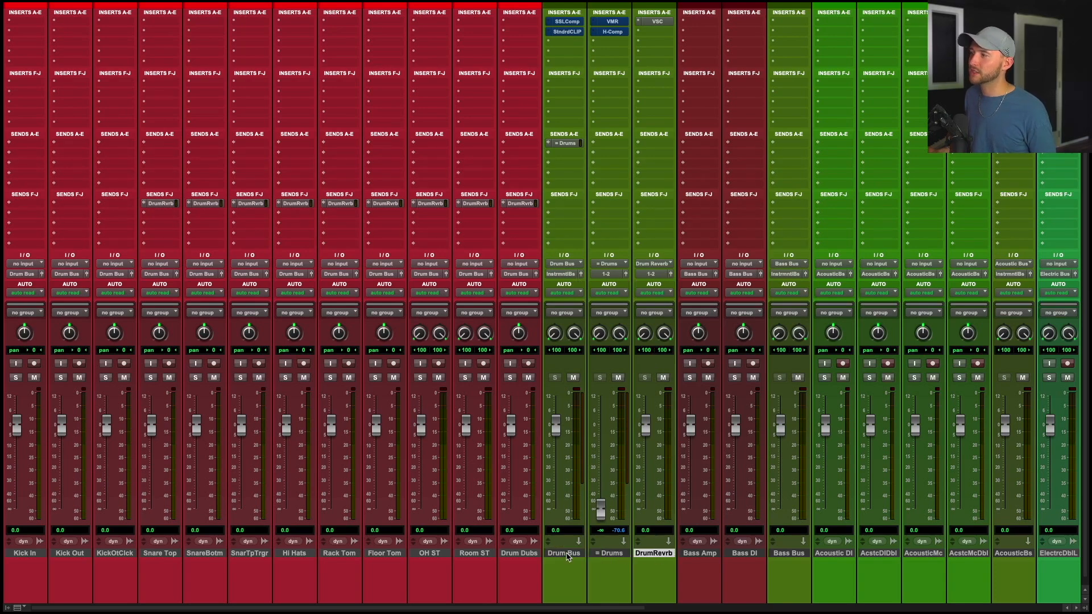
pyautogui.click(567, 555)
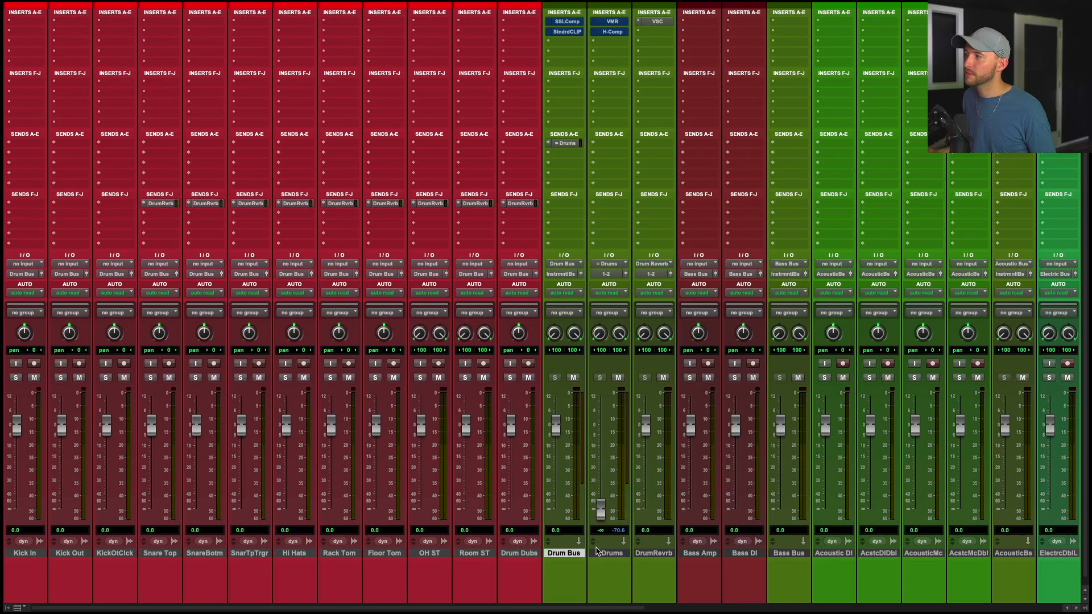
pyautogui.keyDown('shift'); pyautogui.click(662, 556); pyautogui.keyUp('shift')
pyautogui.click(660, 276)
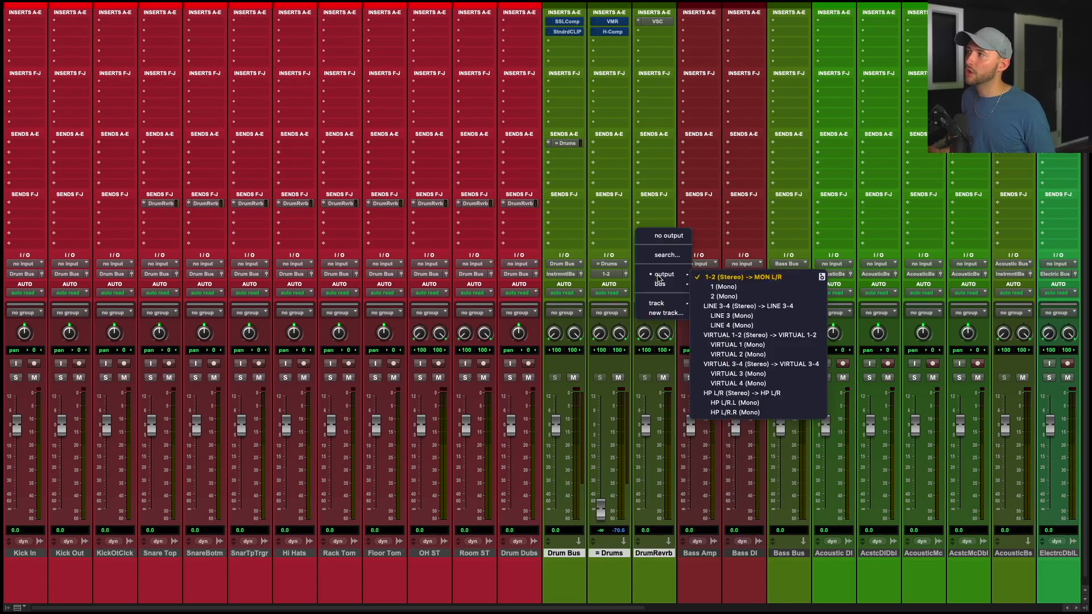
pyautogui.click(659, 313)
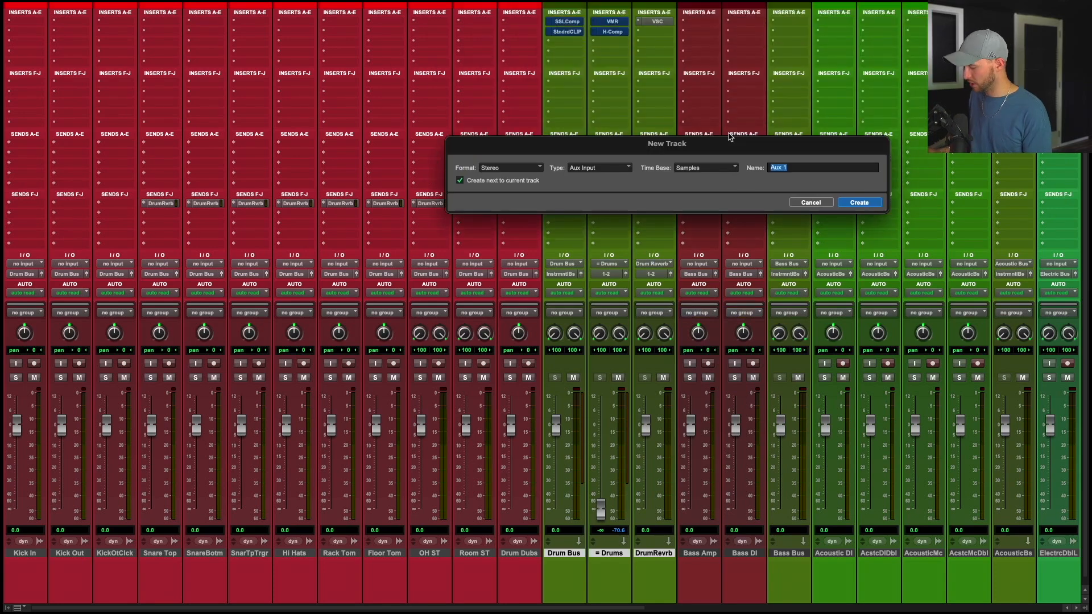
pyautogui.write('Drum Sum Bus')
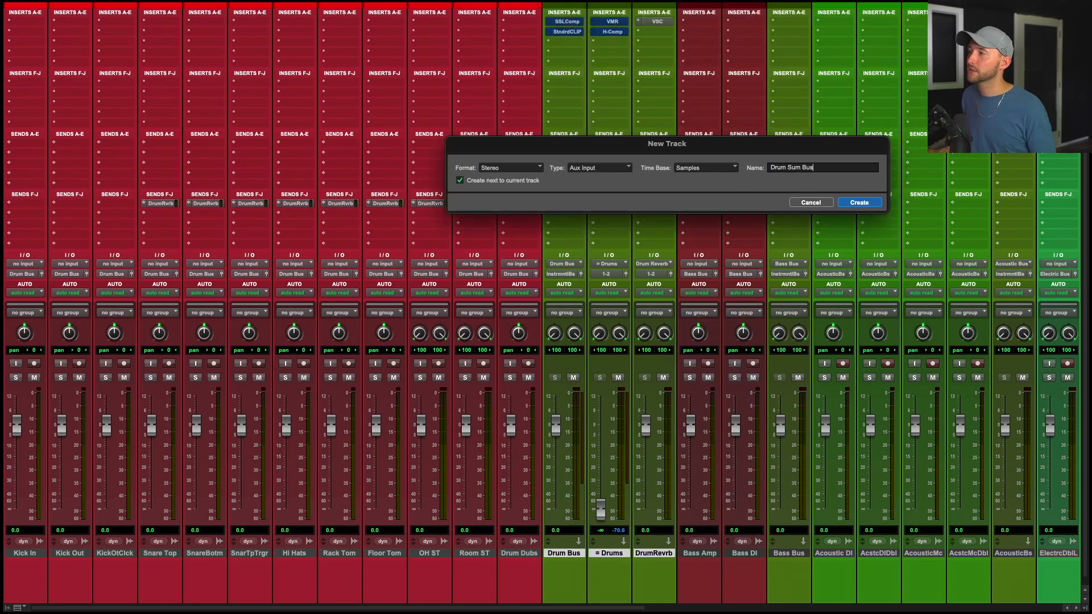
pyautogui.press('Return')
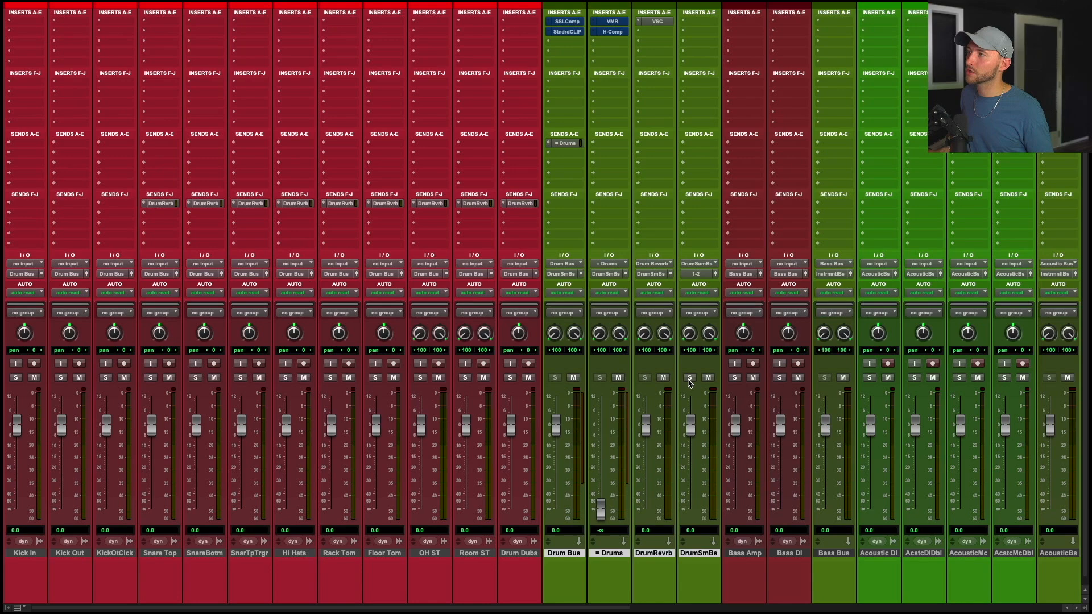
# Raise the = Drums fader to about -10.7 dB.
pyautogui.click(699, 554)
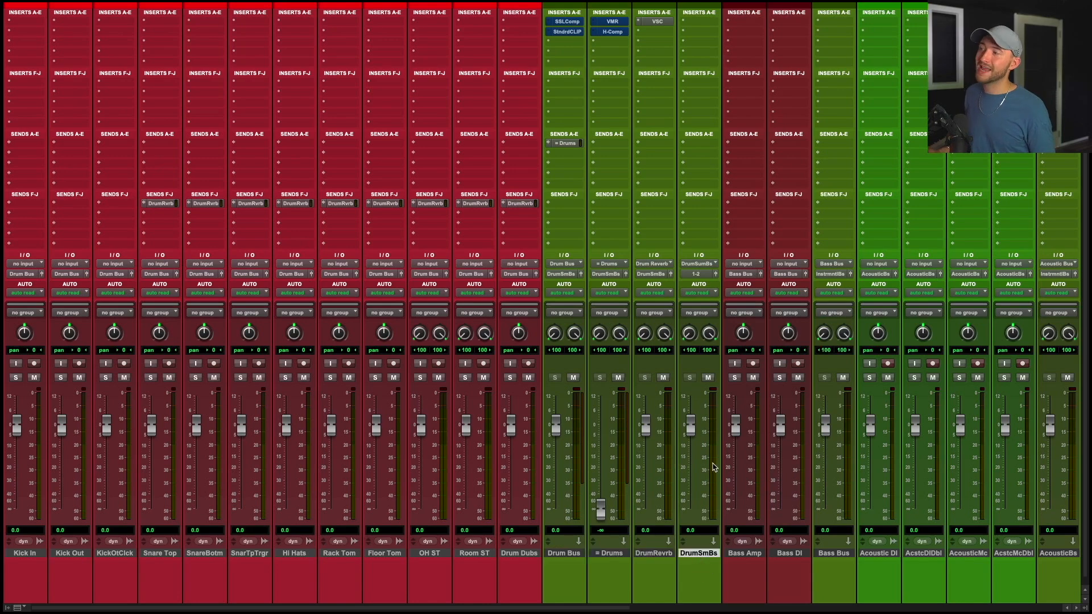
pyautogui.click(563, 554)
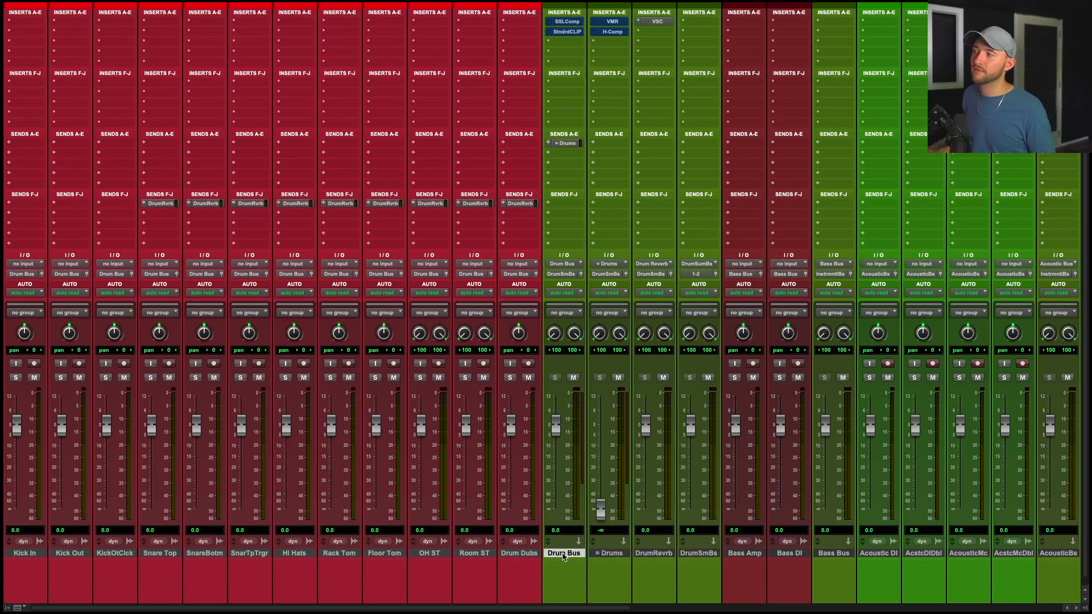
pyautogui.moveTo(601, 515); pyautogui.dragTo(608, 458)
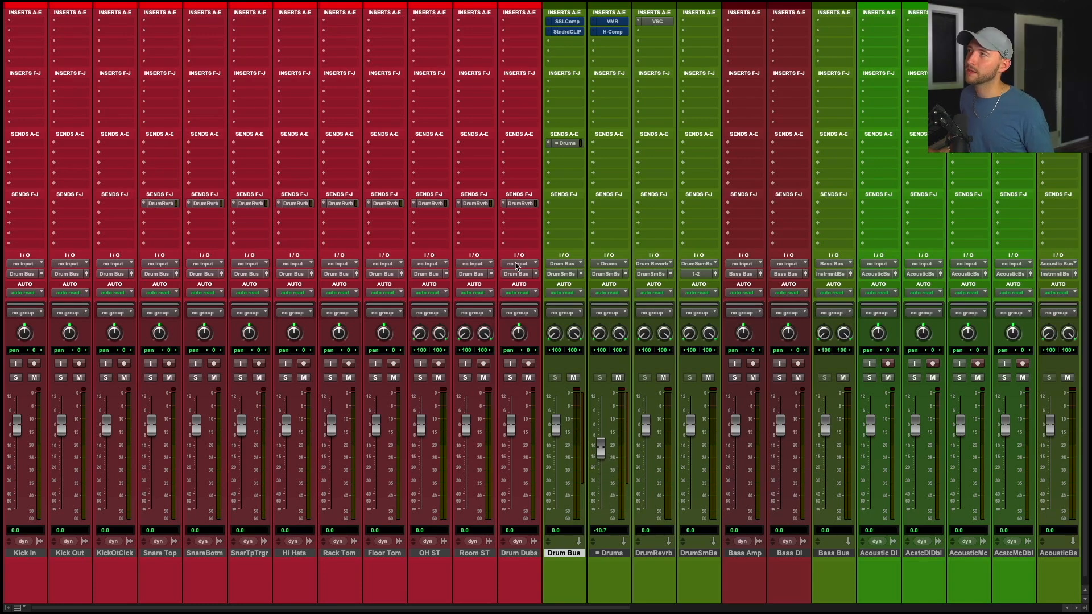
# Raise the OH ST track's Drum Reverb send level to about -0.7 dB.
pyautogui.click(429, 203)
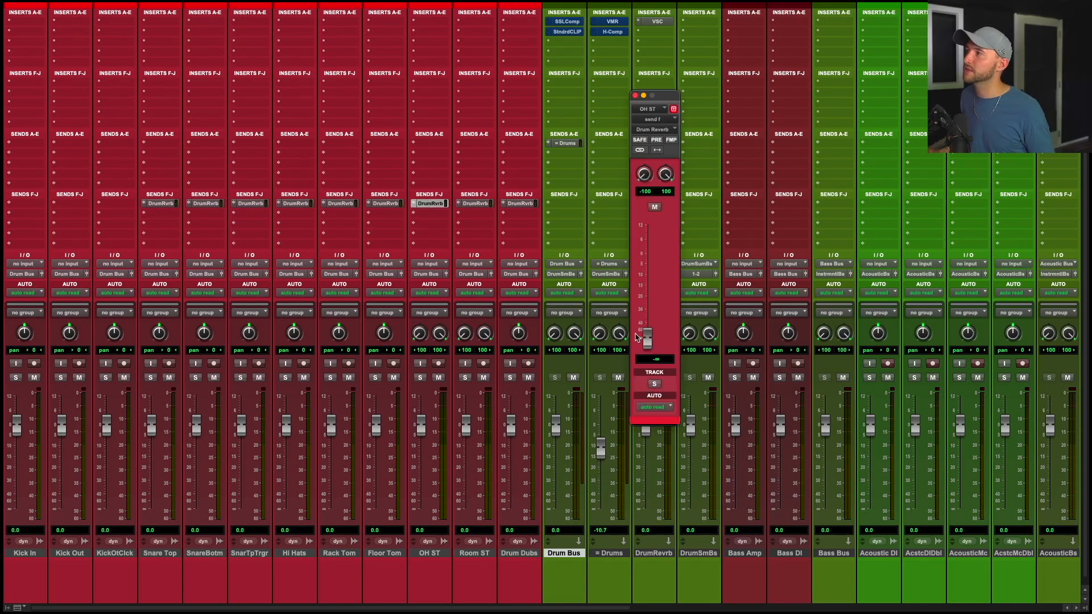
pyautogui.moveTo(647, 339); pyautogui.dragTo(647, 275)
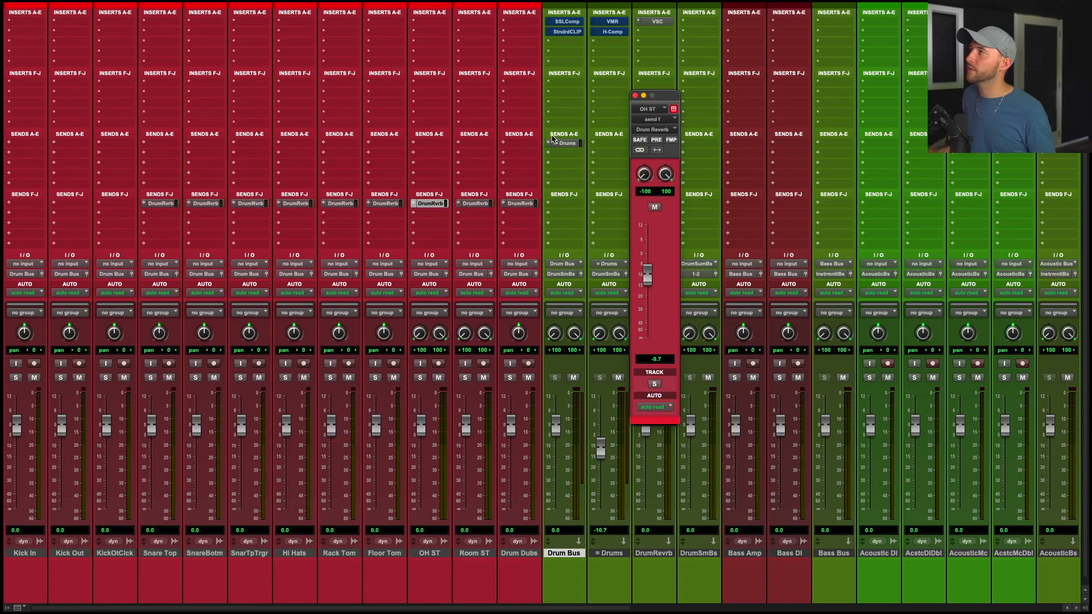
pyautogui.click(635, 95)
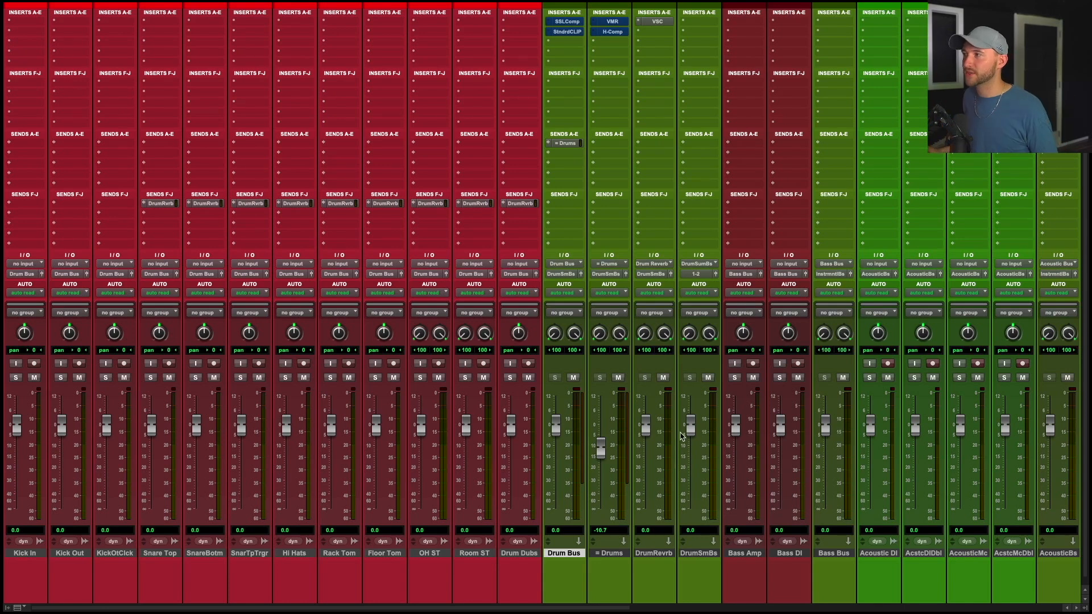
# Route the Drum Sum Bus track's output to the Instrumental Bus.
pyautogui.moveTo(690, 427); pyautogui.dragTo(695, 444)
pyautogui.keyDown('alt'); pyautogui.click(691, 434); pyautogui.keyUp('alt')
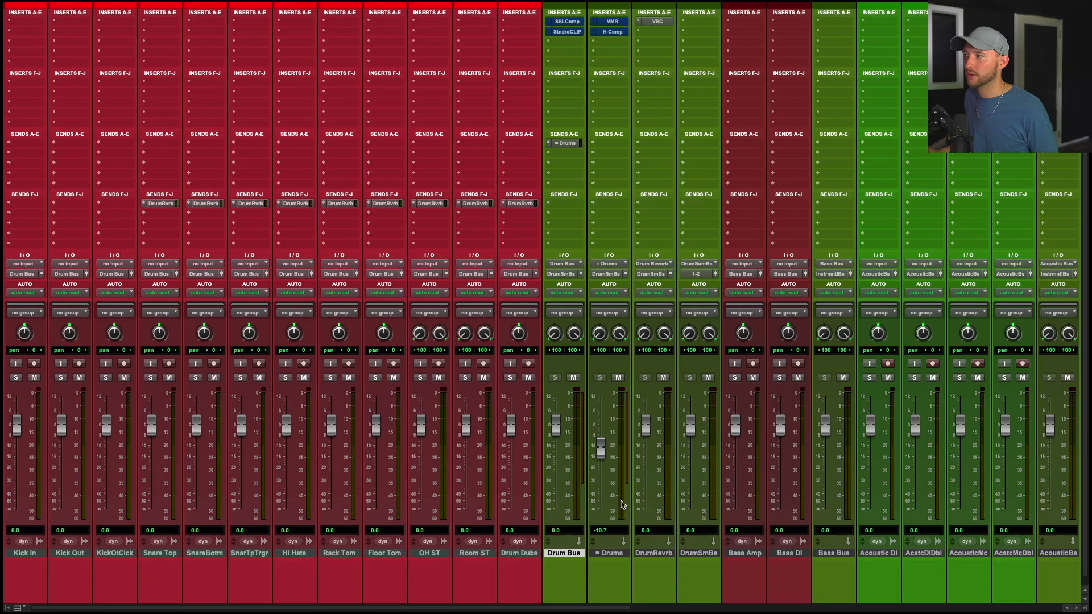
pyautogui.click(682, 557)
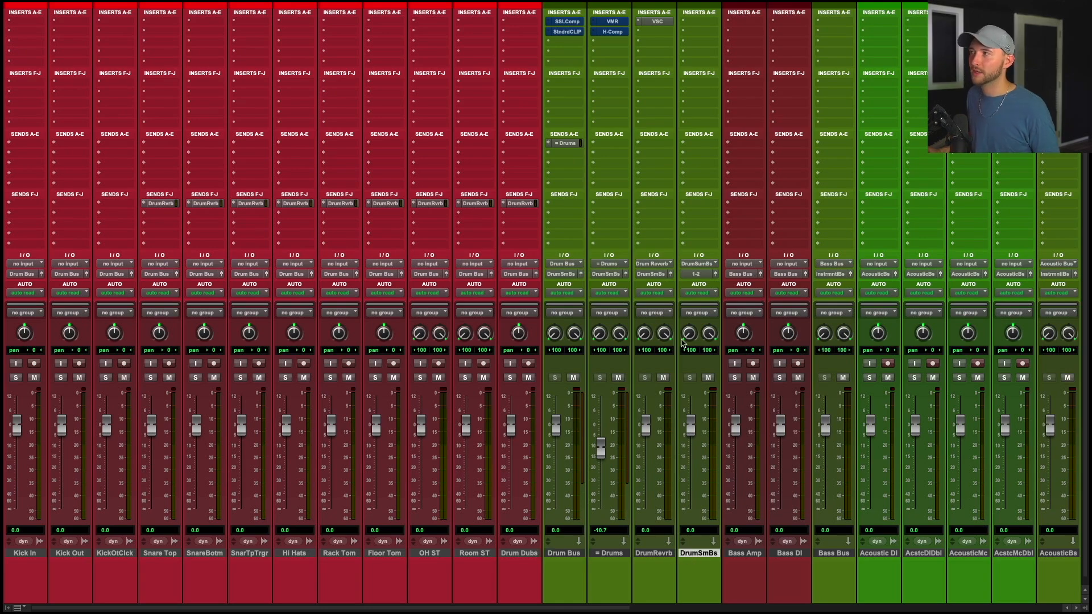
pyautogui.click(698, 274)
pyautogui.write('osm')
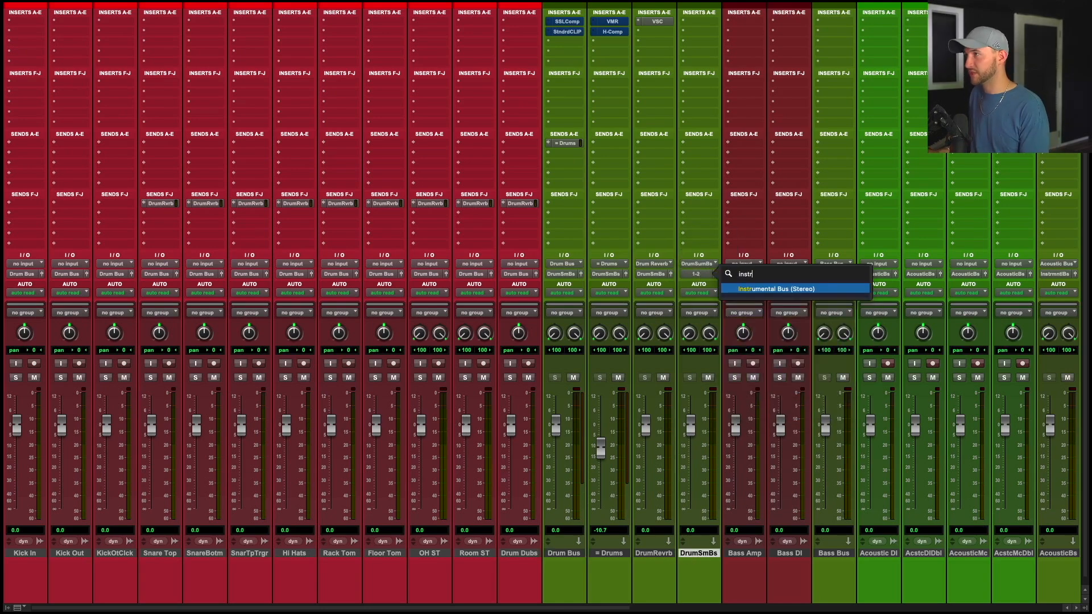
pyautogui.press('BackSpace')
pyautogui.press('BackSpace')
pyautogui.press('BackSpace')
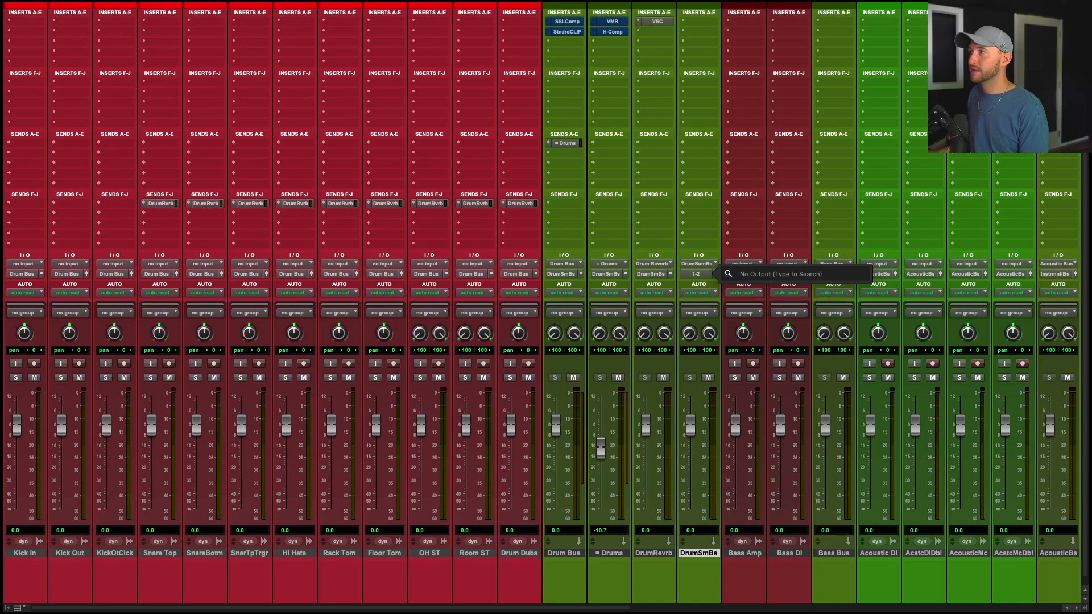
pyautogui.write('instr')
pyautogui.press('Return')
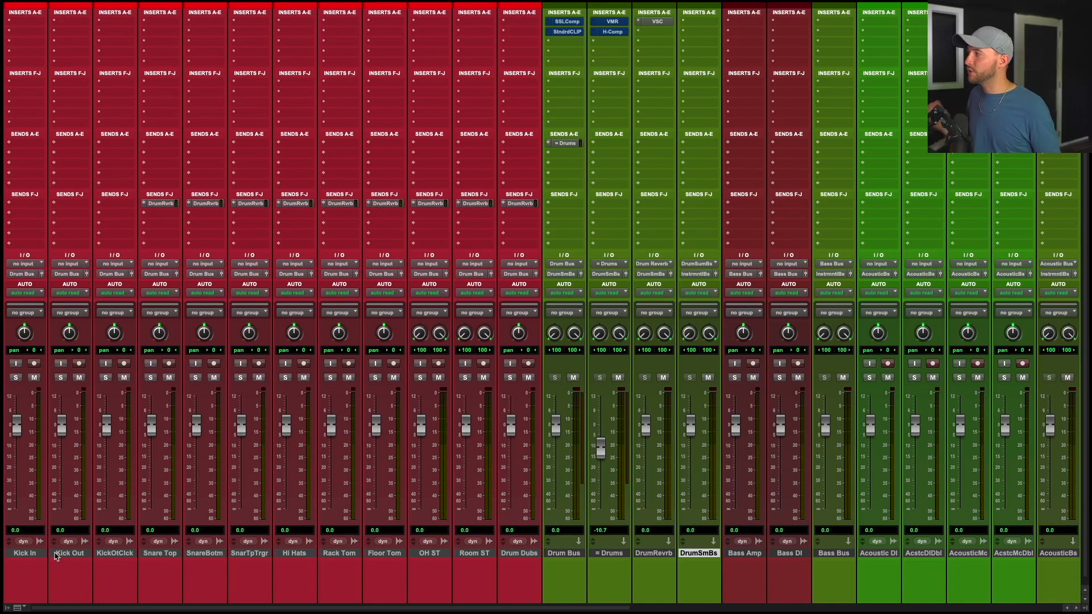
# Add a new POP KICK track next to Kick In.
pyautogui.click(27, 559)
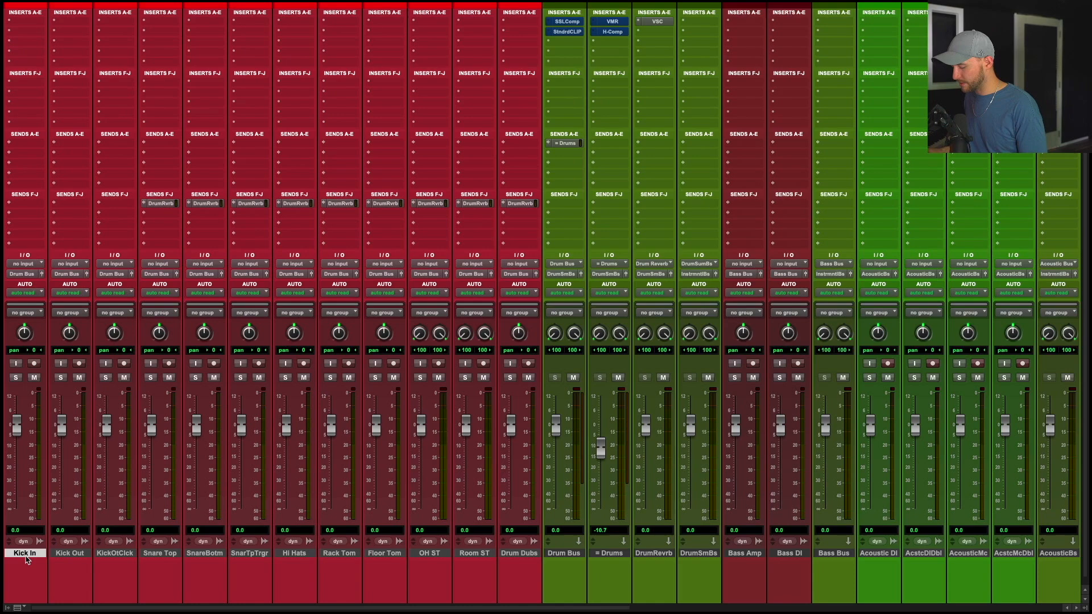
pyautogui.press('shift+super+n')
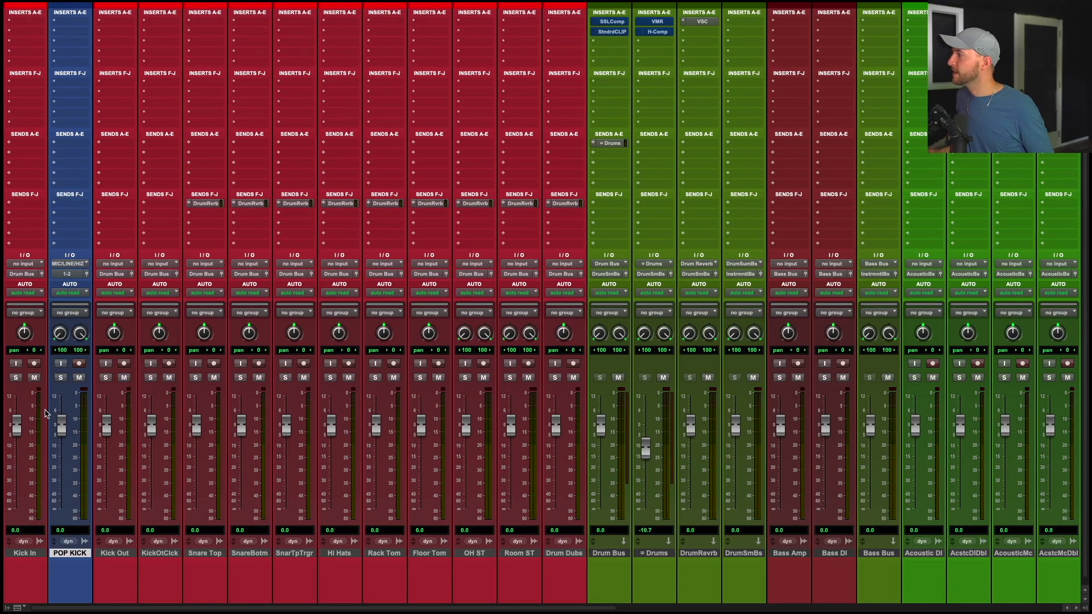
# Mute the Kick In, Kick Out and KickOtClck tracks, move POP KICK after them and route its output to Drum Sum Bus.
pyautogui.click(34, 378)
pyautogui.click(124, 378)
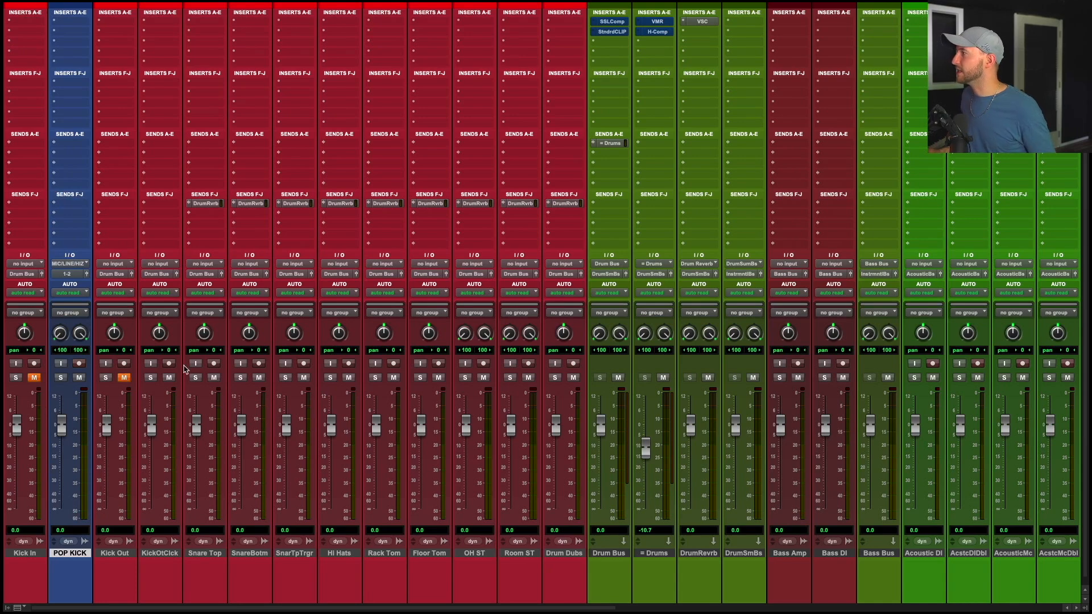
pyautogui.click(169, 377)
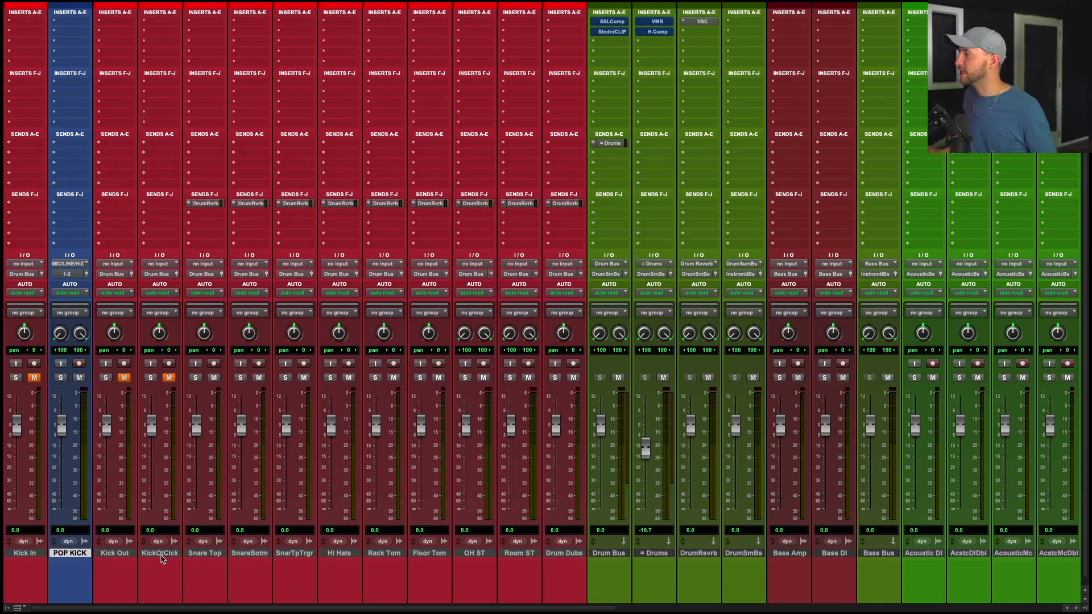
pyautogui.moveTo(73, 552); pyautogui.dragTo(165, 563)
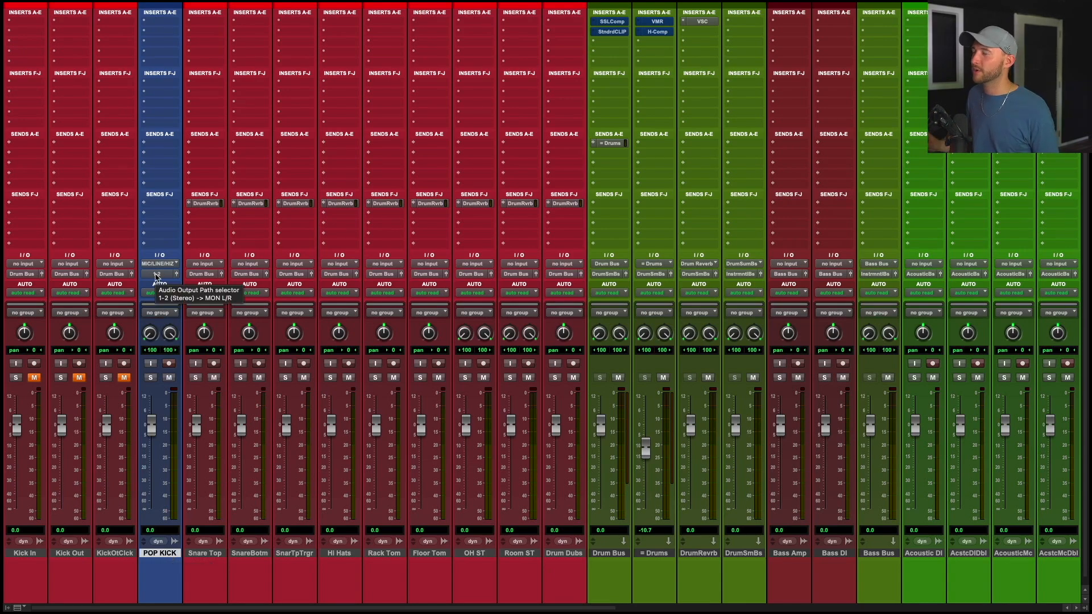
pyautogui.click(157, 274)
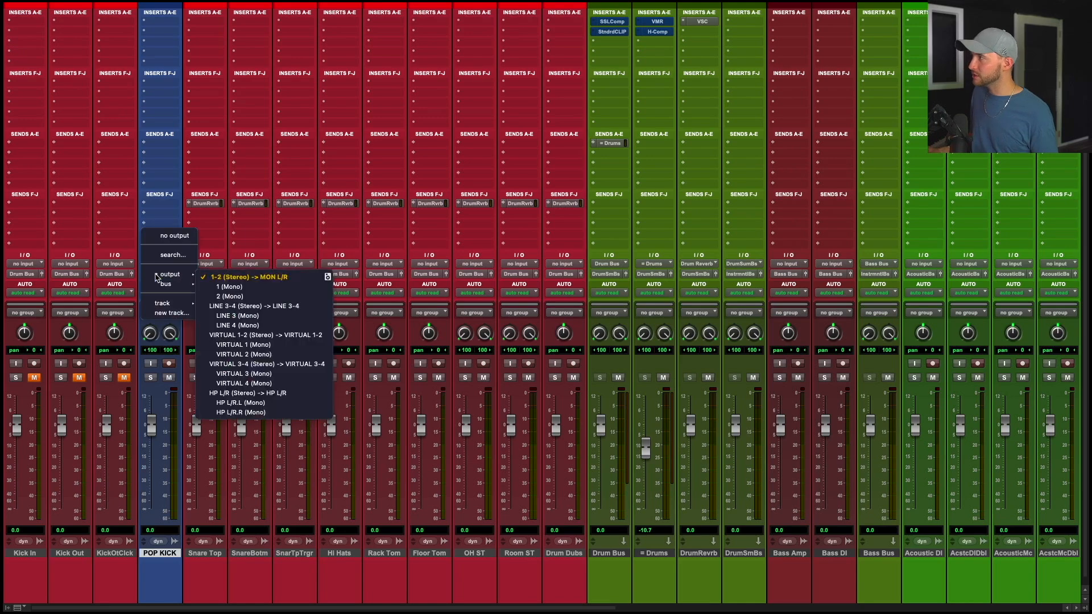
pyautogui.write('drum')
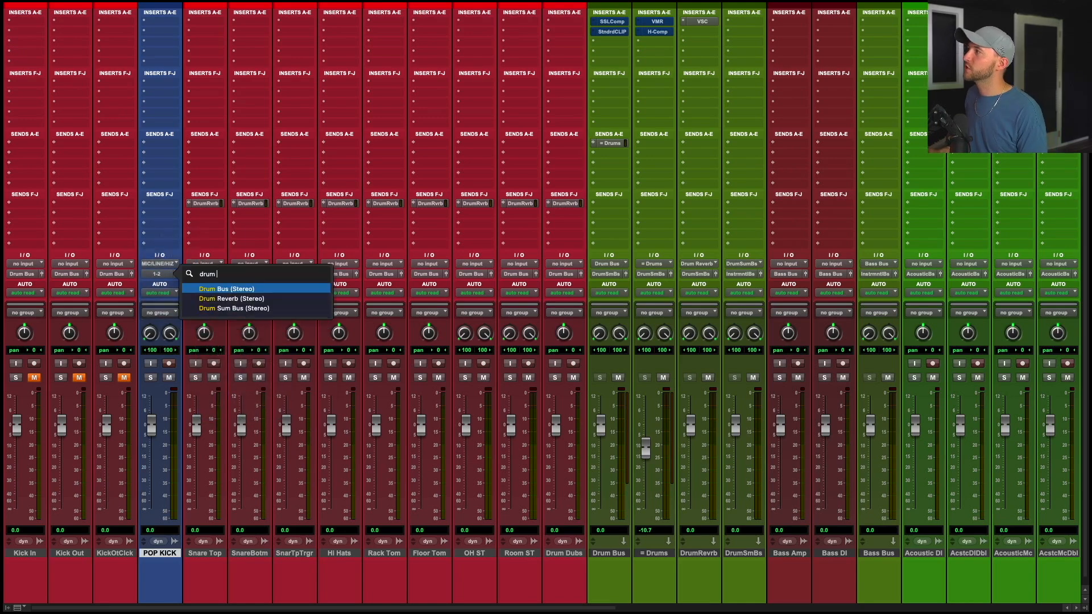
pyautogui.write(' s')
pyautogui.press('Return')
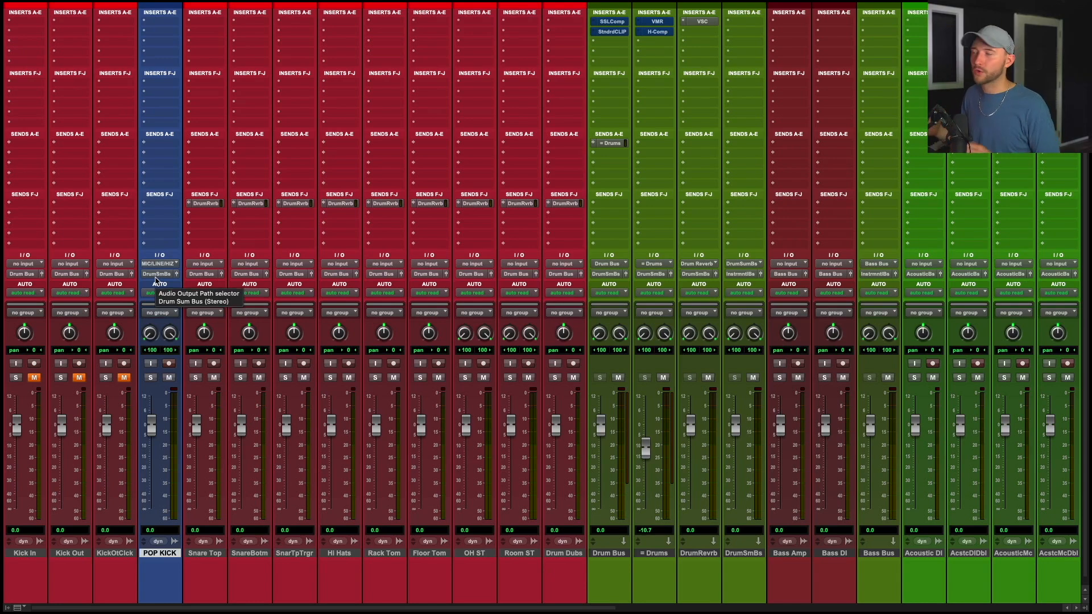
# Move POP KICK to the first mixer position with its fader pulled all the way down.
pyautogui.moveTo(153, 425); pyautogui.dragTo(17, 554)
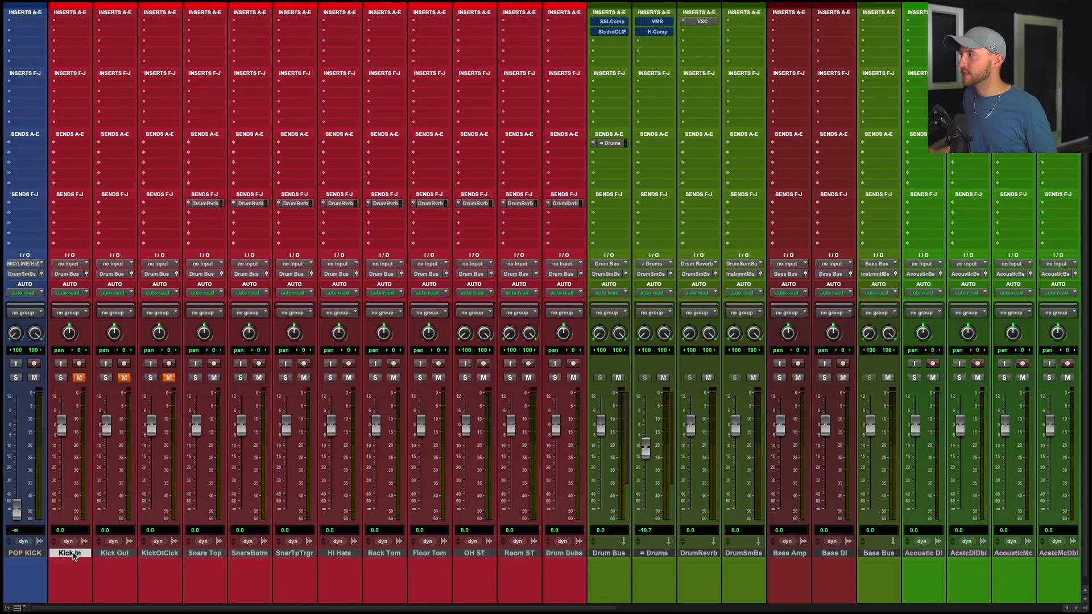
# Unmute the three kick tracks and mute the POP KICK track instead.
pyautogui.keyDown('shift'); pyautogui.click(182, 555); pyautogui.keyUp('shift')
pyautogui.keyDown('alt'); pyautogui.keyDown('shift'); pyautogui.click(169, 377); pyautogui.keyUp('shift'); pyautogui.keyUp('alt')
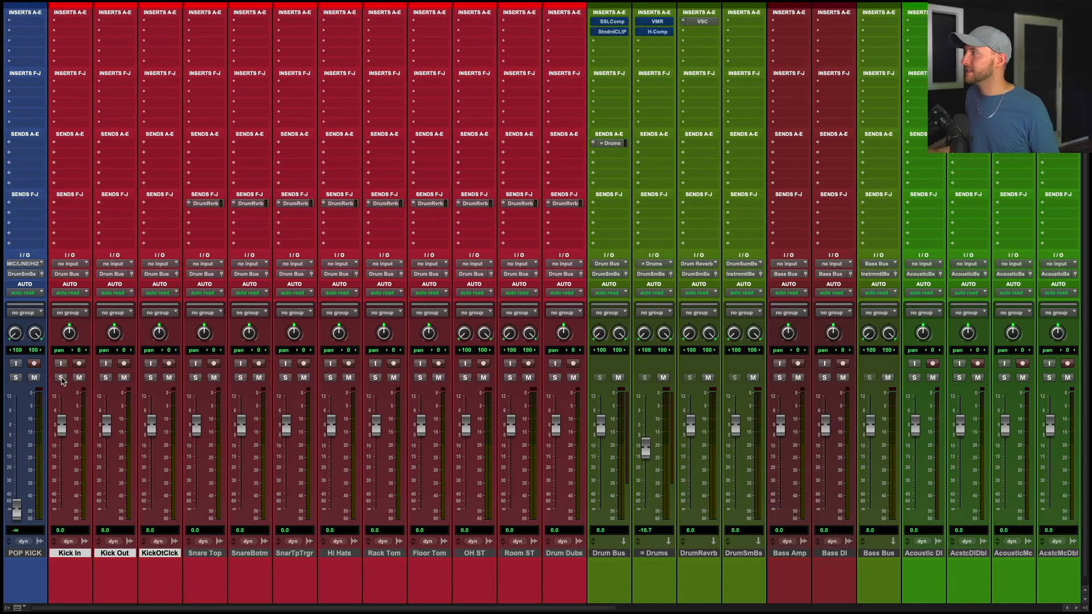
pyautogui.click(34, 379)
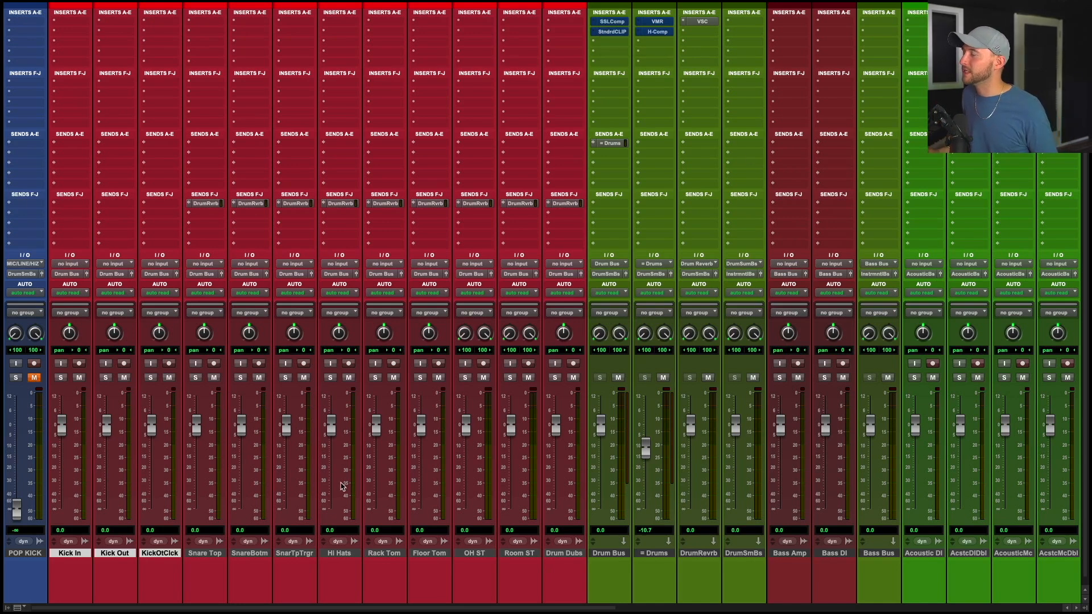
# Select the four acoustic tracks and create a send to a new stereo aux track named Acoustic Reverb.
pyautogui.click(617, 553)
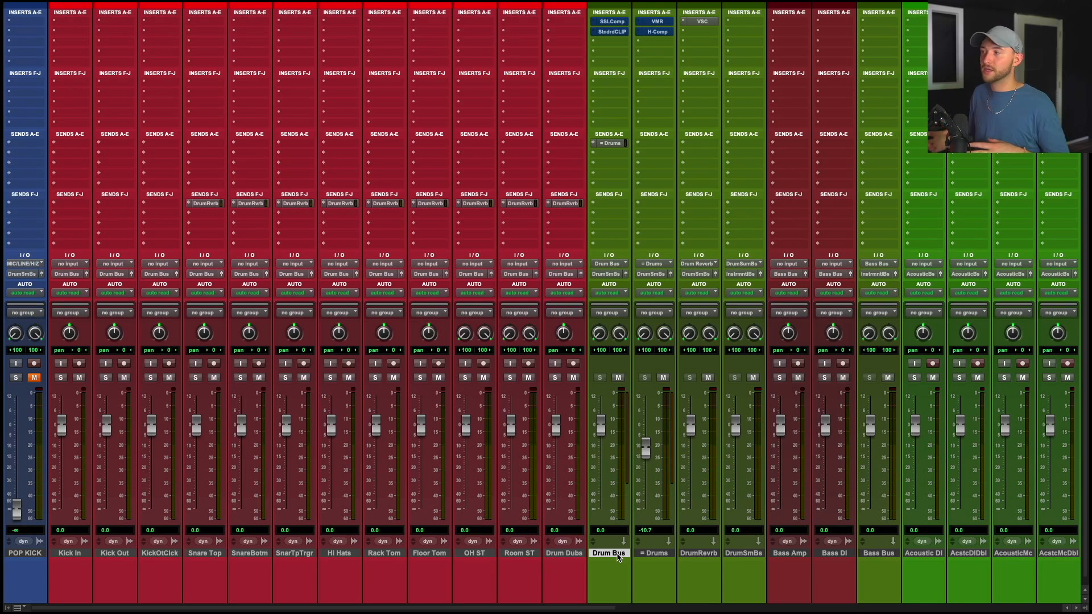
pyautogui.hscroll(3, 619, 556)
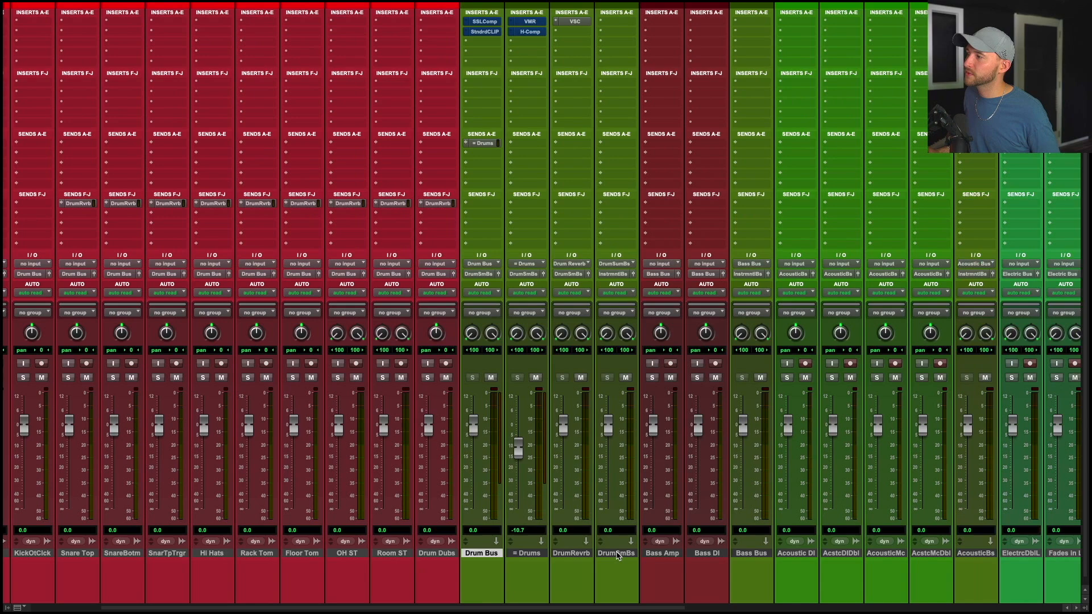
pyautogui.hscroll(3, 670, 555)
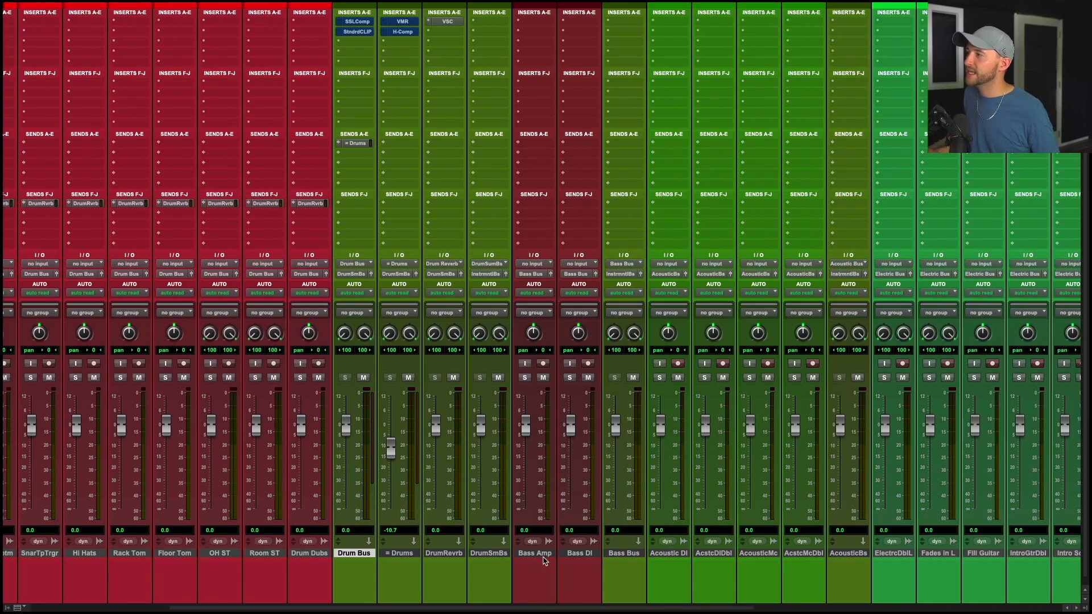
pyautogui.hscroll(6, 631, 558)
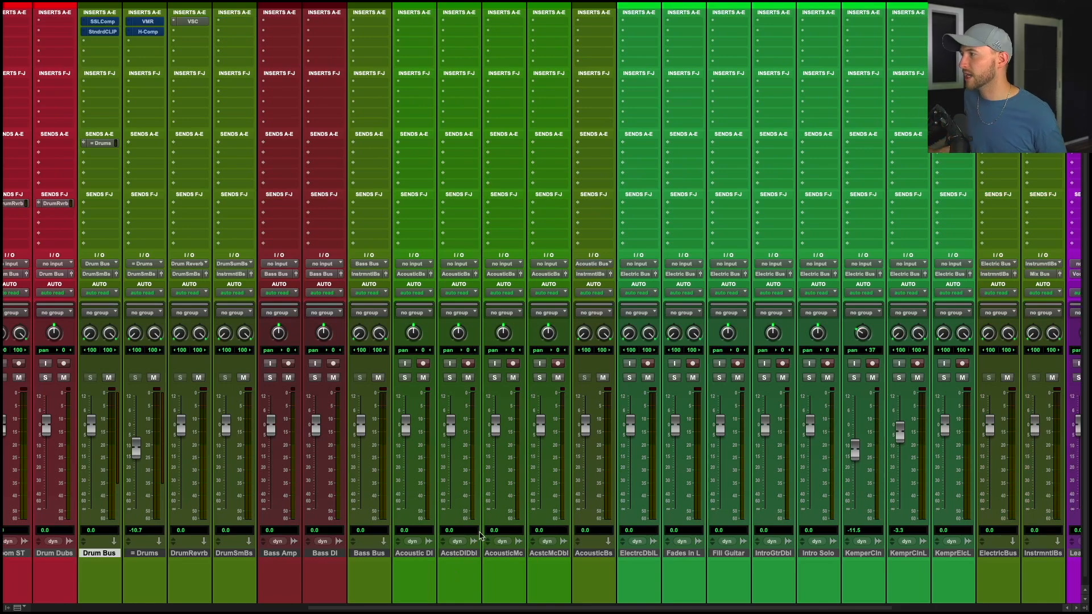
pyautogui.click(545, 553)
pyautogui.keyDown('shift'); pyautogui.click(421, 556); pyautogui.keyUp('shift')
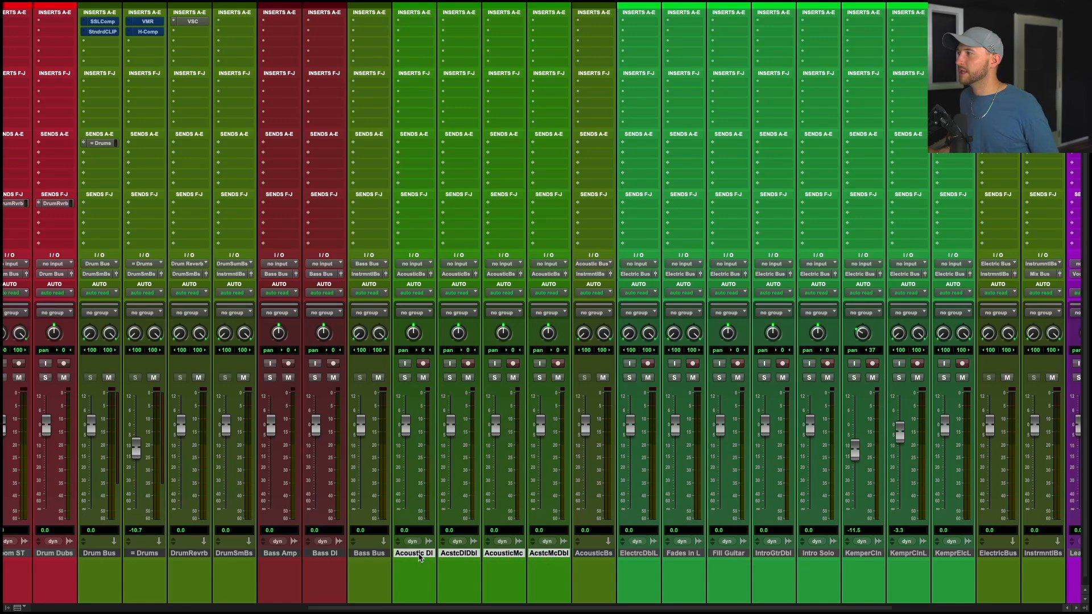
pyautogui.click(551, 202)
pyautogui.click(562, 271)
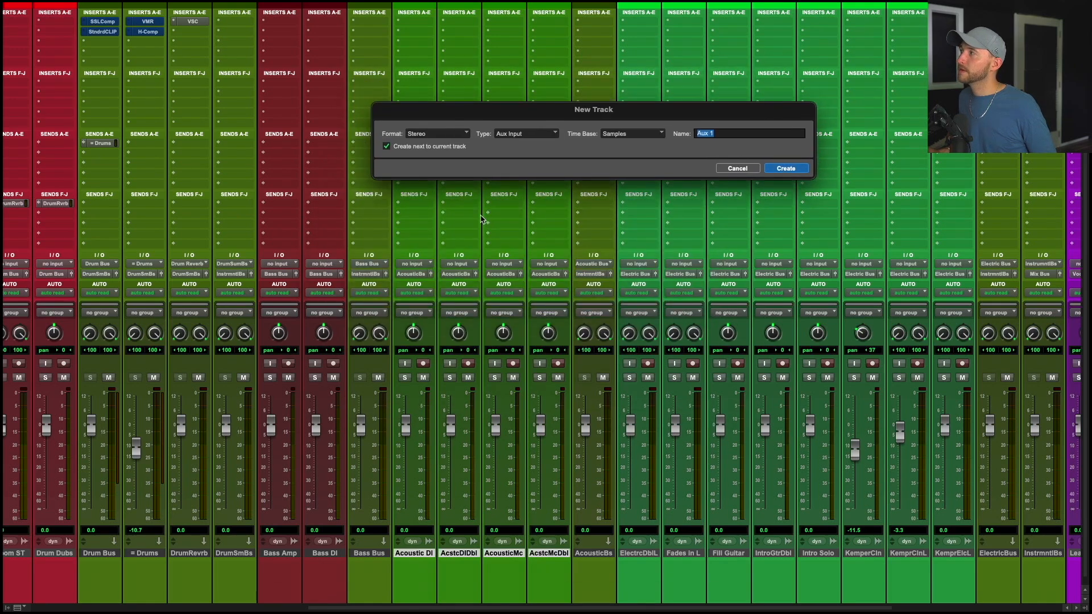
pyautogui.write('Acoustic')
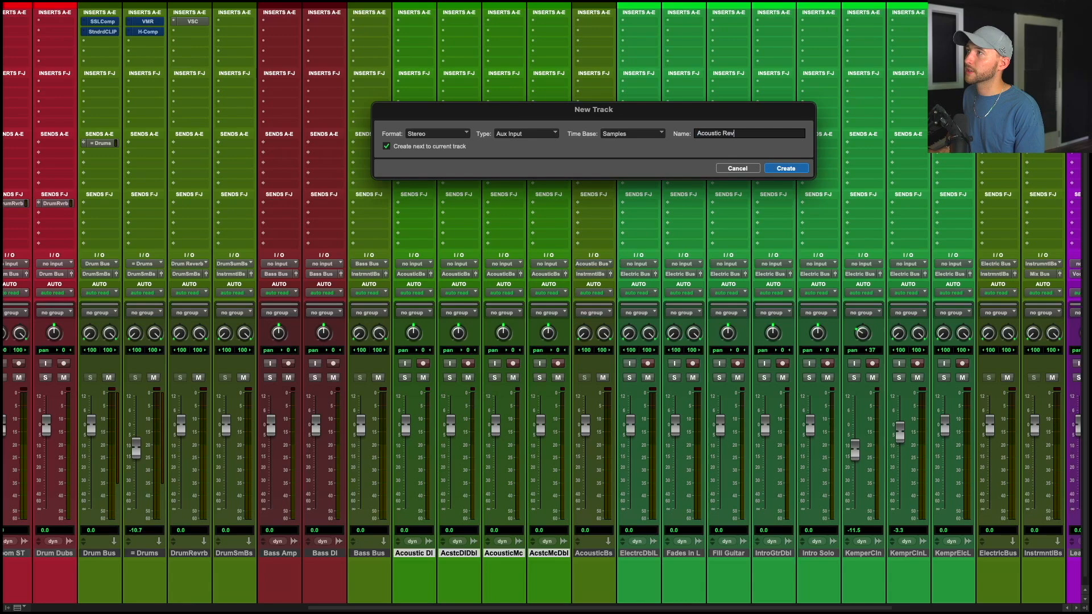
pyautogui.press('Return')
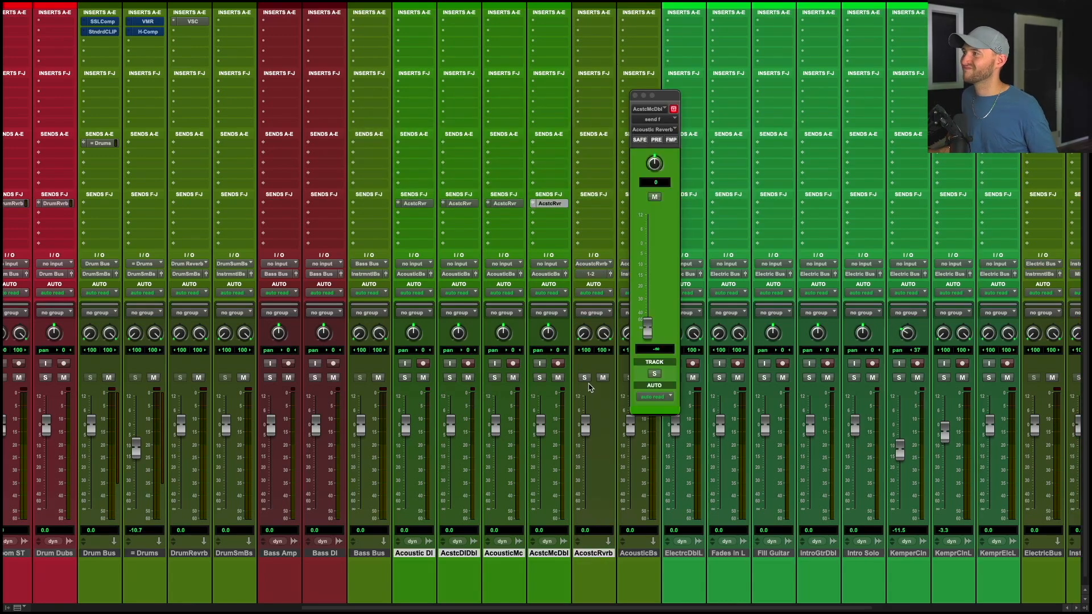
pyautogui.keyDown('alt'); pyautogui.click(595, 554); pyautogui.keyUp('alt')
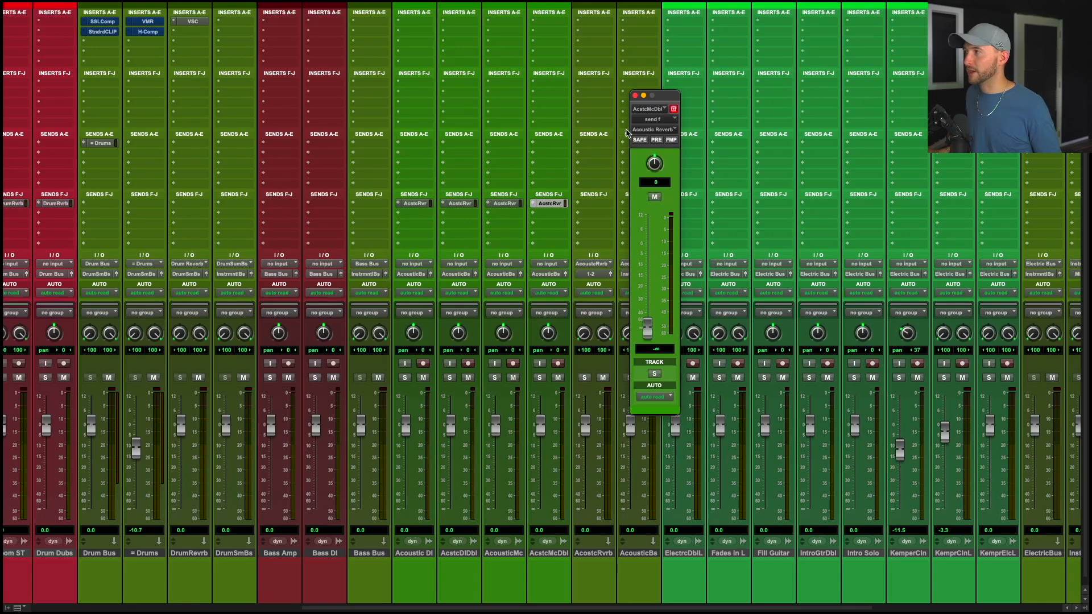
pyautogui.click(635, 95)
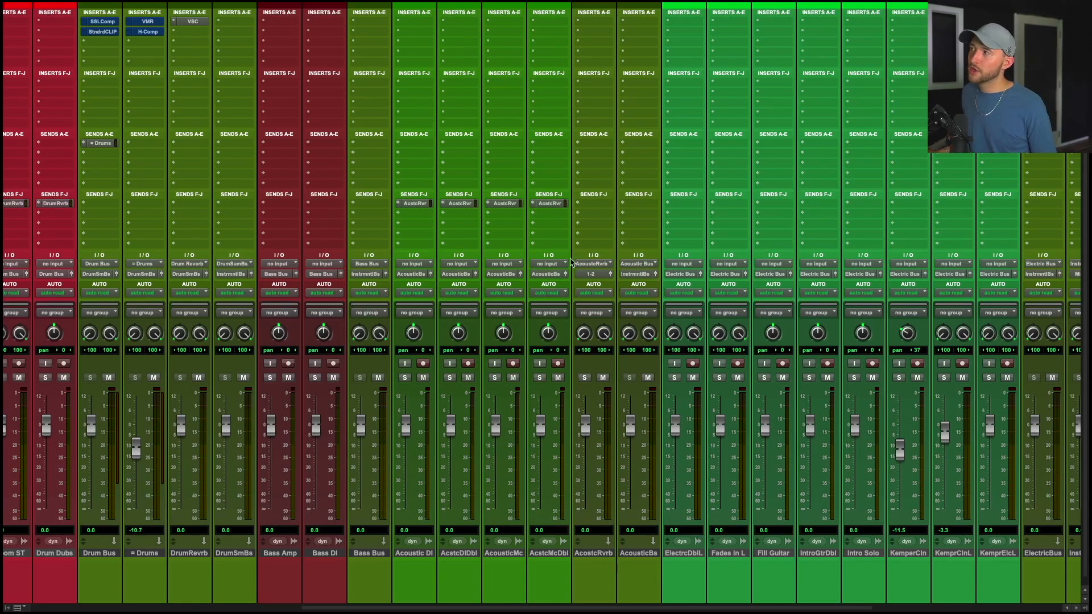
# Move Acoustic Reverb after Acoustic Bus and shift the AcstcMcDbl reverb send onto the Acoustic Bus track.
pyautogui.moveTo(593, 553); pyautogui.dragTo(614, 277)
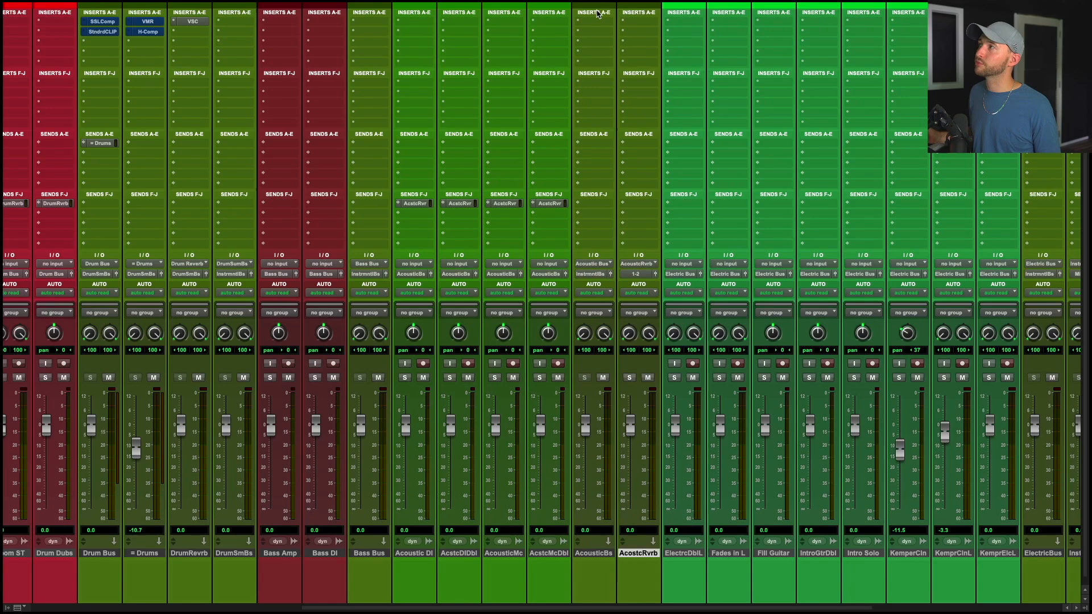
pyautogui.click(596, 554)
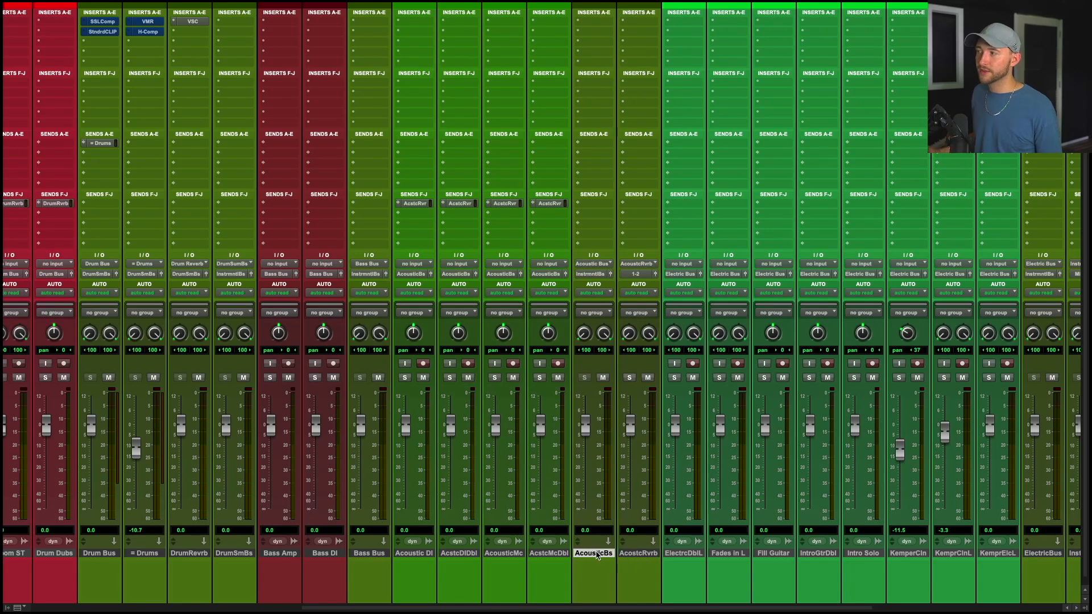
pyautogui.keyDown('ctrl'); pyautogui.keyDown('super'); pyautogui.click(412, 207); pyautogui.keyUp('super'); pyautogui.keyUp('ctrl')
pyautogui.keyDown('ctrl'); pyautogui.keyDown('super'); pyautogui.click(463, 206); pyautogui.keyUp('super'); pyautogui.keyUp('ctrl')
pyautogui.keyDown('ctrl'); pyautogui.keyDown('super'); pyautogui.click(508, 207); pyautogui.keyUp('super'); pyautogui.keyUp('ctrl')
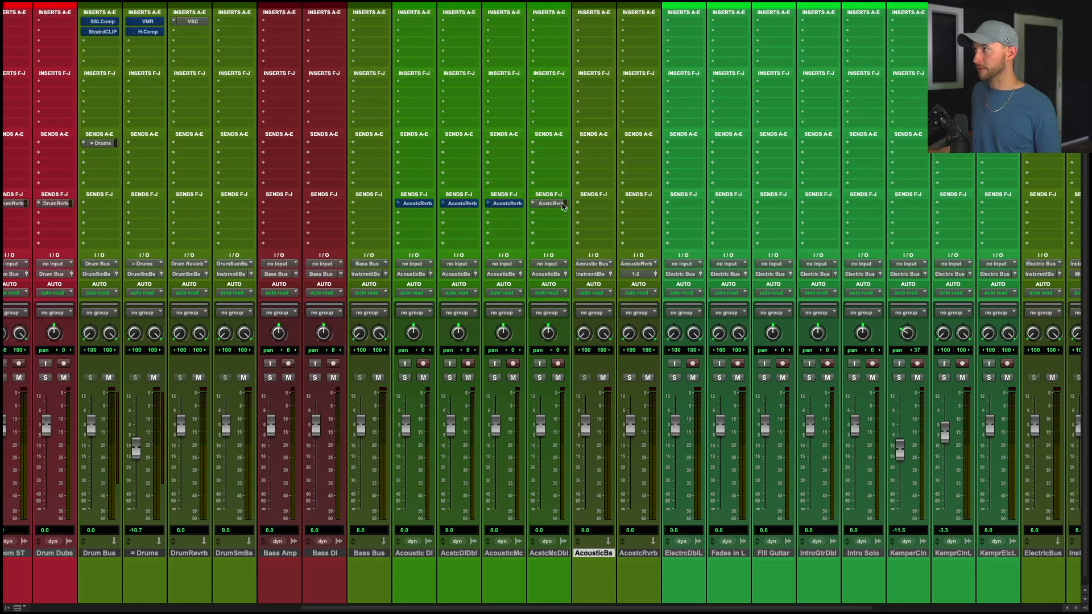
pyautogui.moveTo(562, 205); pyautogui.dragTo(593, 204)
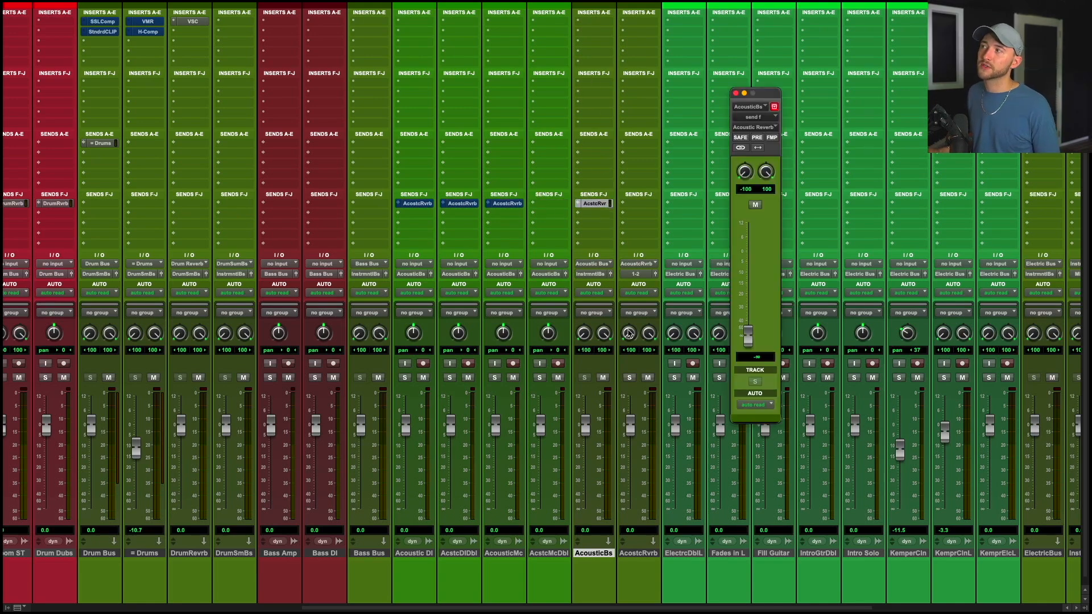
# Route the Acoustic Reverb track's output to the Instrument Bus and close the send window.
pyautogui.click(636, 273)
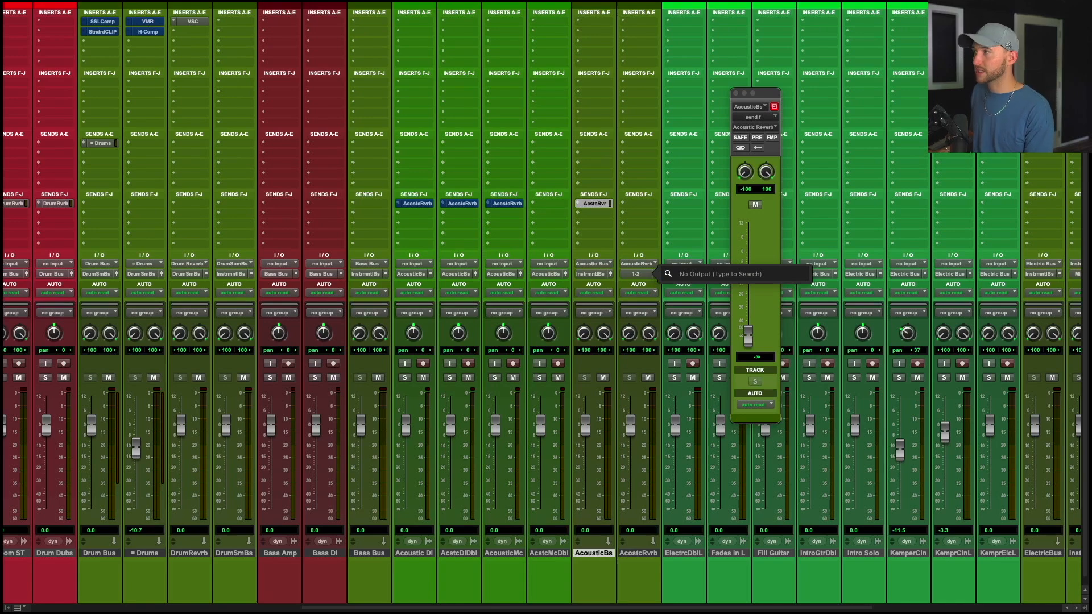
pyautogui.write('instur')
pyautogui.press('super+a')
pyautogui.press('BackSpace')
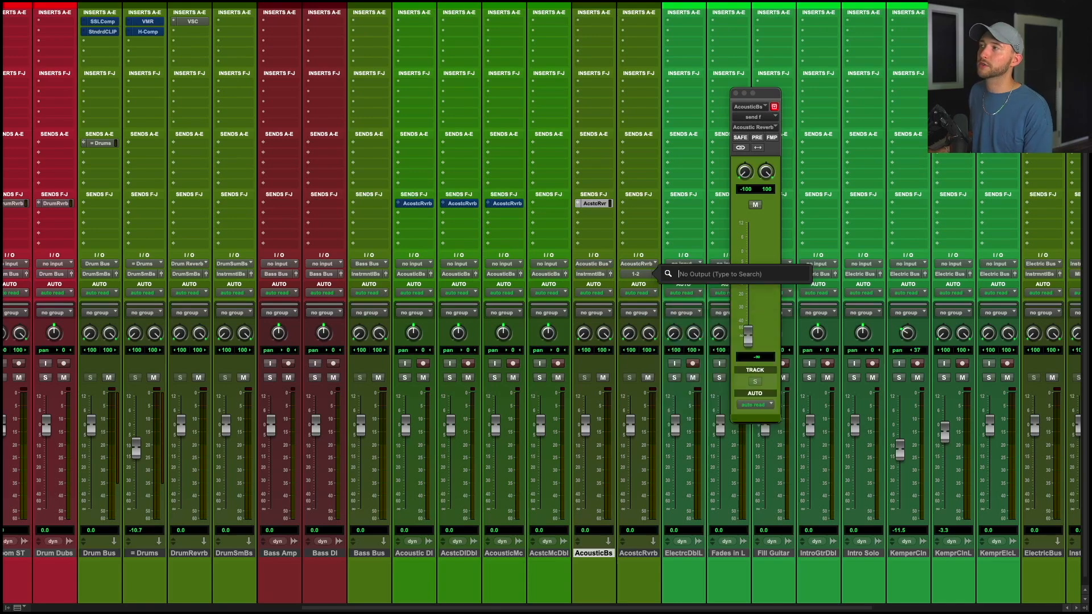
pyautogui.write('inst')
pyautogui.press('Return')
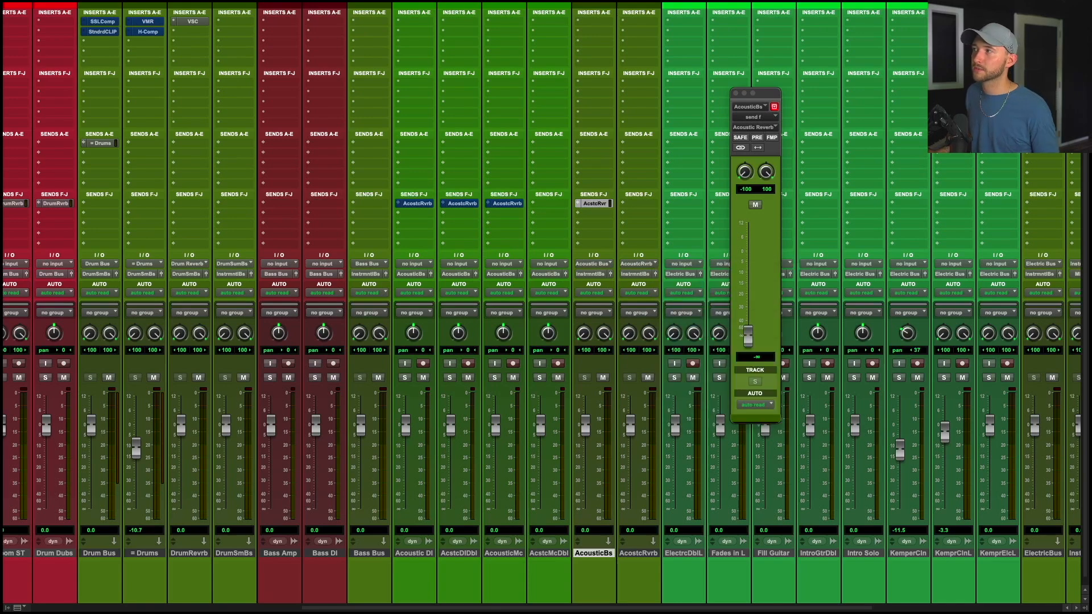
pyautogui.press('super+w')
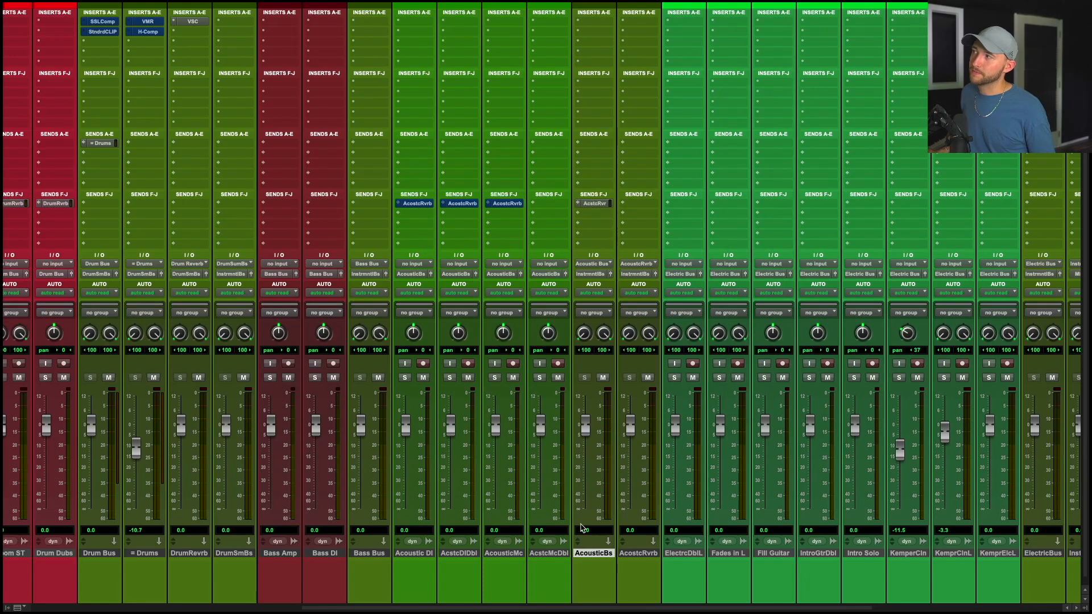
# Move the Acoustic Reverb track back in front of the Acoustic Bus track.
pyautogui.click(562, 554)
pyautogui.click(563, 553)
pyautogui.click(563, 554)
pyautogui.click(495, 555)
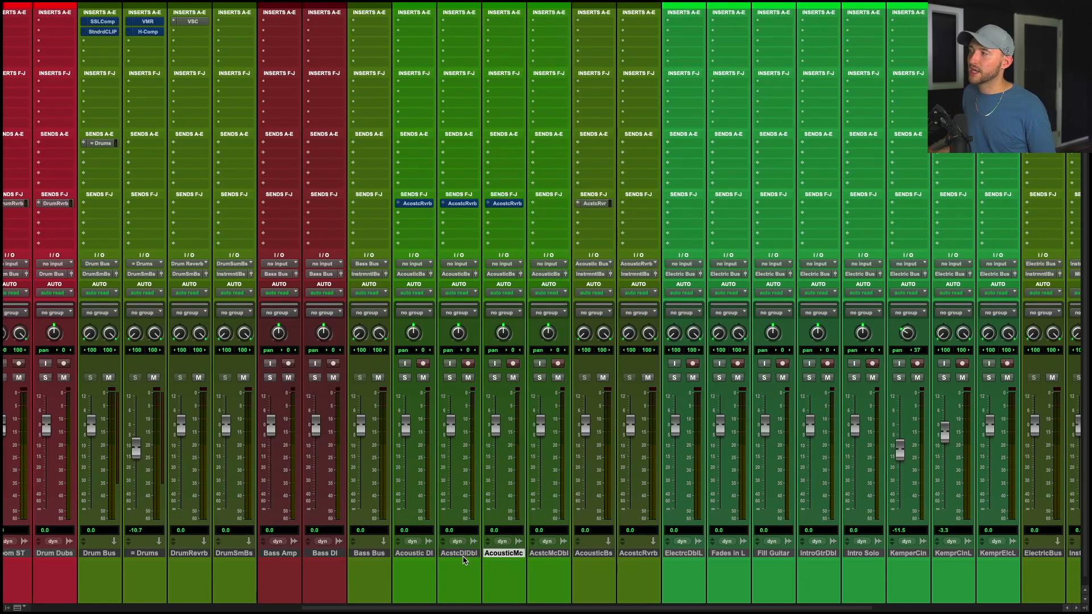
pyautogui.click(463, 554)
pyautogui.click(418, 554)
pyautogui.click(593, 555)
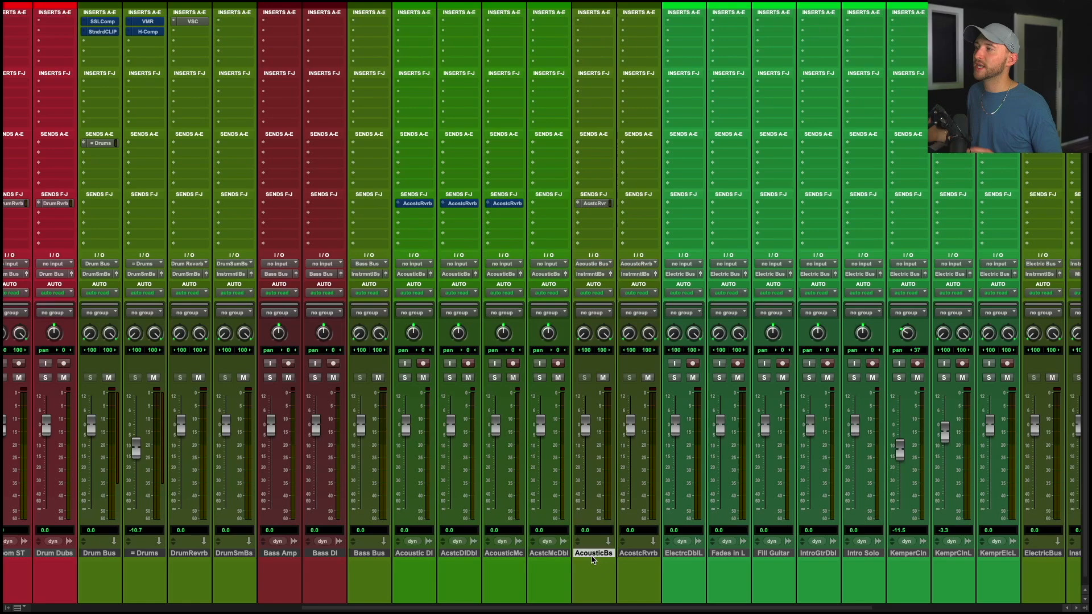
pyautogui.click(557, 554)
pyautogui.click(613, 554)
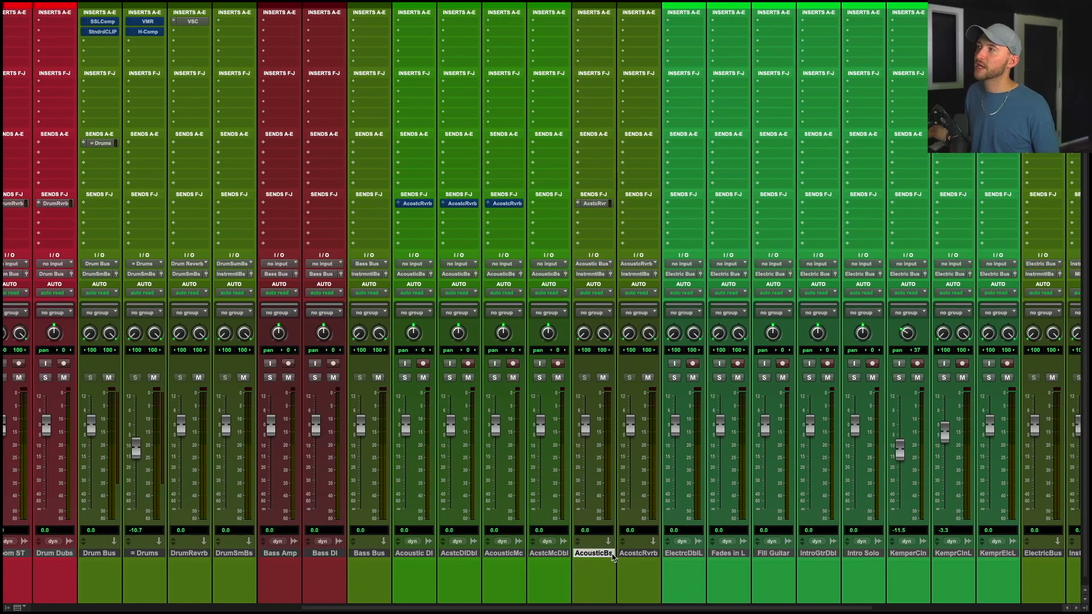
pyautogui.moveTo(585, 424)
pyautogui.mouseDown()
pyautogui.moveTo(586, 472)
pyautogui.moveTo(582, 417)
pyautogui.moveTo(582, 435)
pyautogui.mouseUp()
pyautogui.keyDown('alt'); pyautogui.click(586, 431); pyautogui.keyUp('alt')
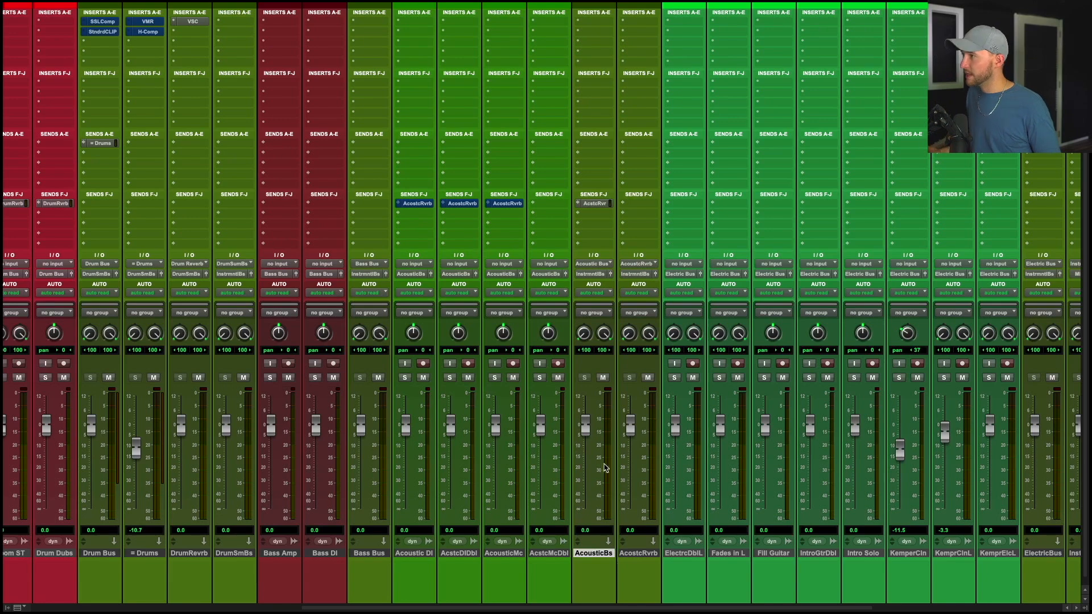
pyautogui.moveTo(647, 554); pyautogui.dragTo(593, 555)
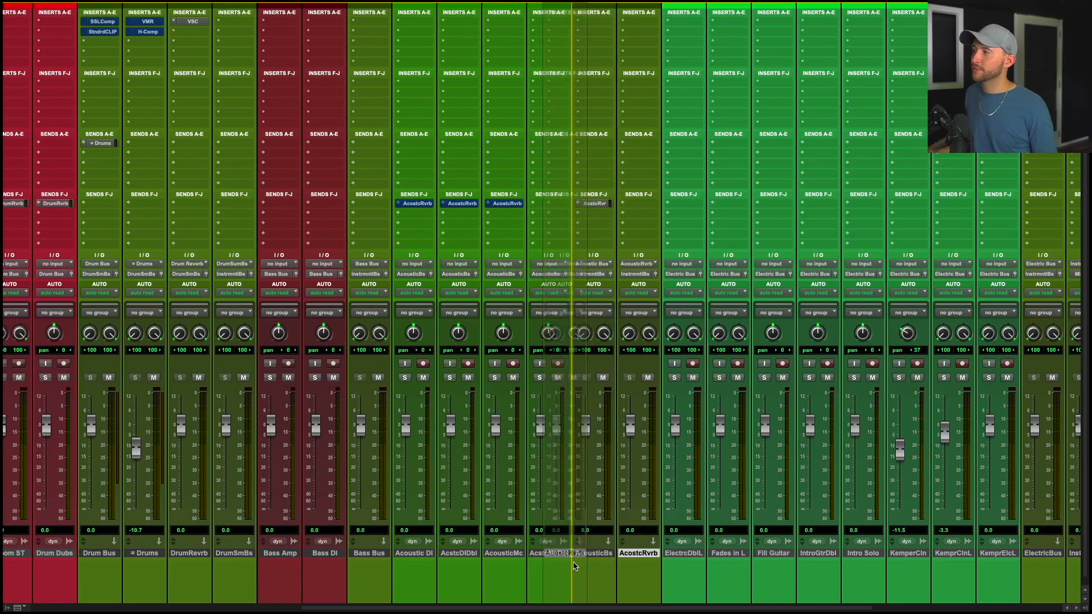
# Route the Acoustic Reverb track's output to the Acoustic Bus.
pyautogui.click(593, 277)
pyautogui.write('acousti')
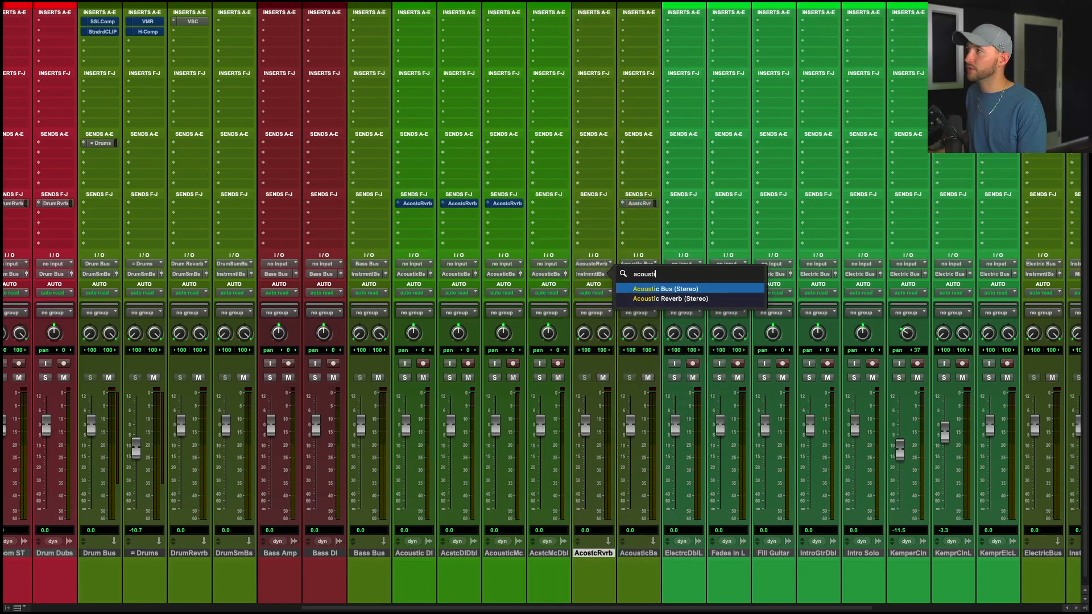
pyautogui.press('Return')
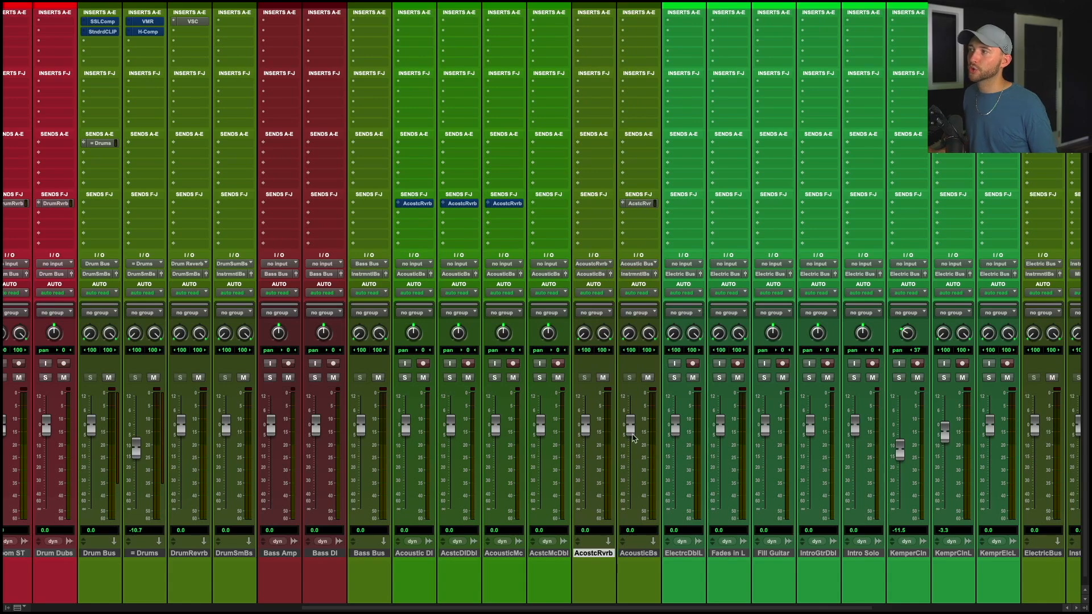
# Insert the Little Plate (stereo) reverb on the Acoustic Reverb track.
pyautogui.moveTo(633, 437)
pyautogui.mouseDown()
pyautogui.moveTo(633, 497)
pyautogui.moveTo(632, 436)
pyautogui.mouseUp()
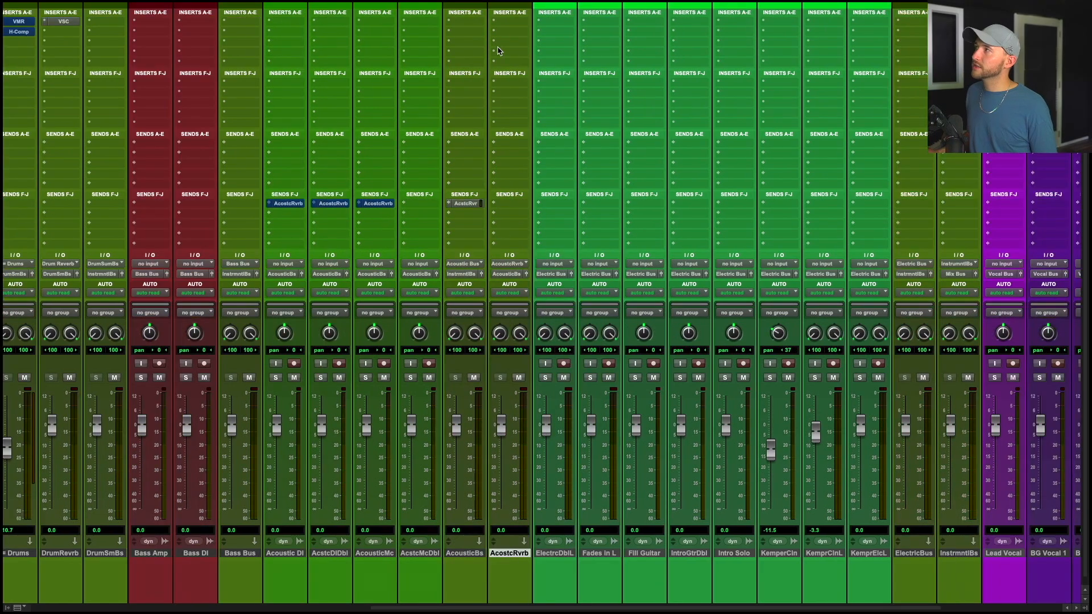
pyautogui.click(507, 21)
pyautogui.write('little')
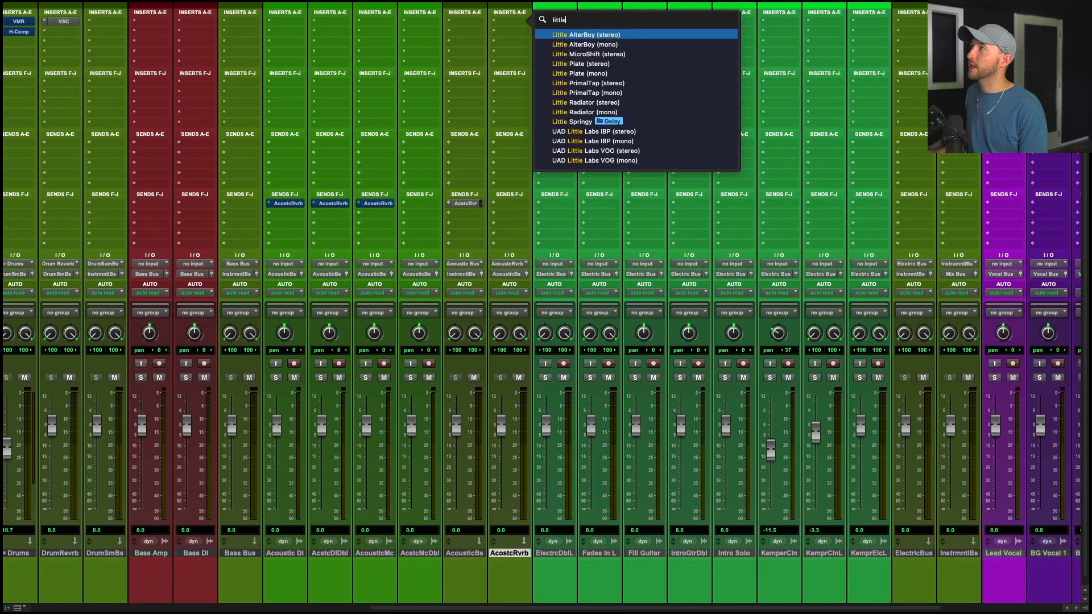
pyautogui.press('Down')
pyautogui.press('Down')
pyautogui.press('Down')
pyautogui.press('Return')
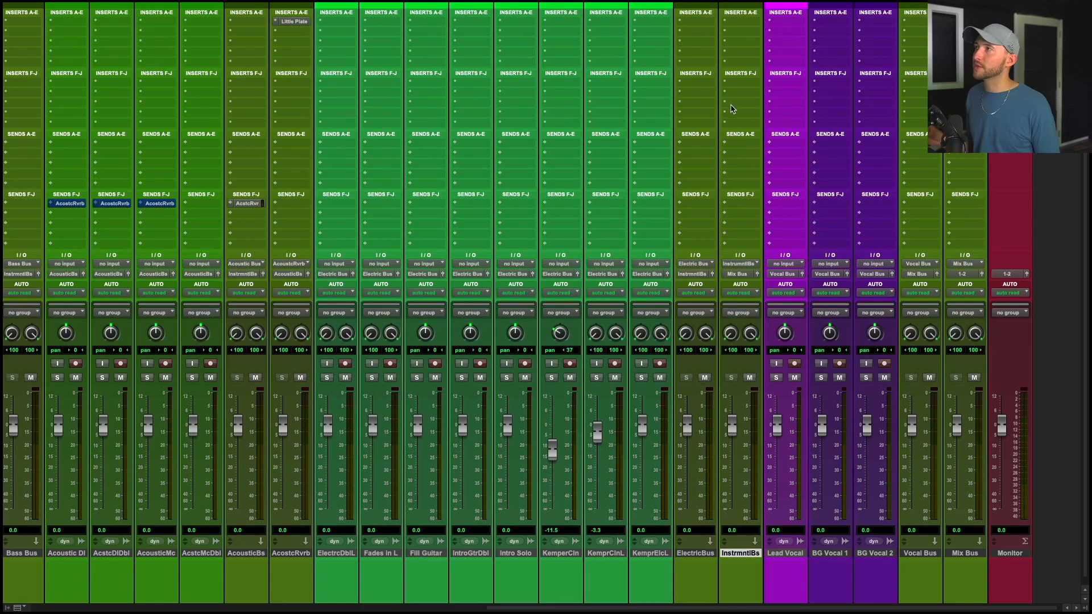
# Insert the VBC FG-Red compressor on the Instrument Bus track.
pyautogui.click(744, 23)
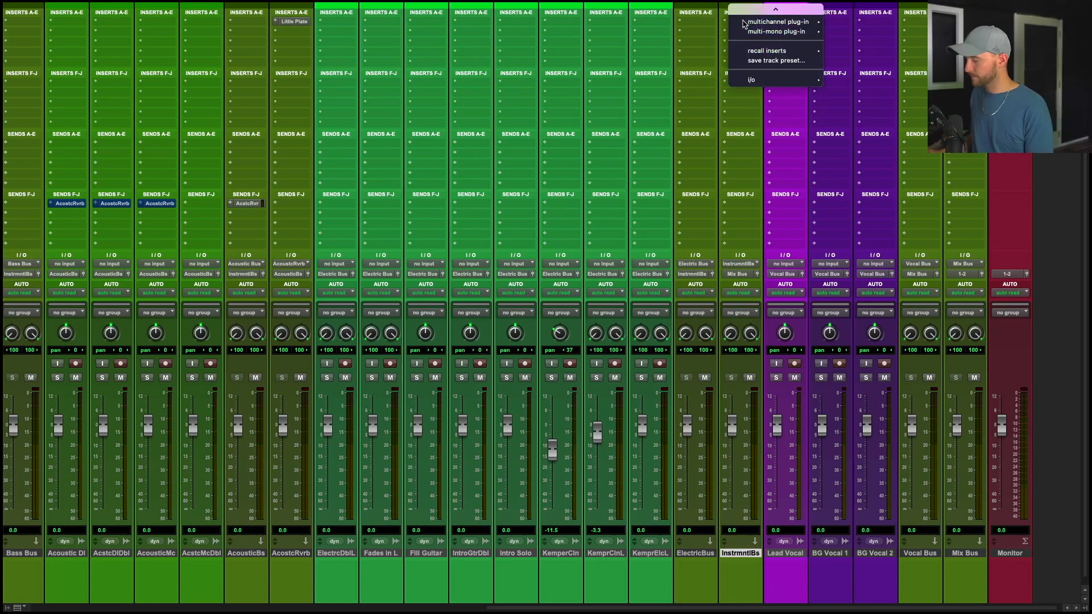
pyautogui.write('fg')
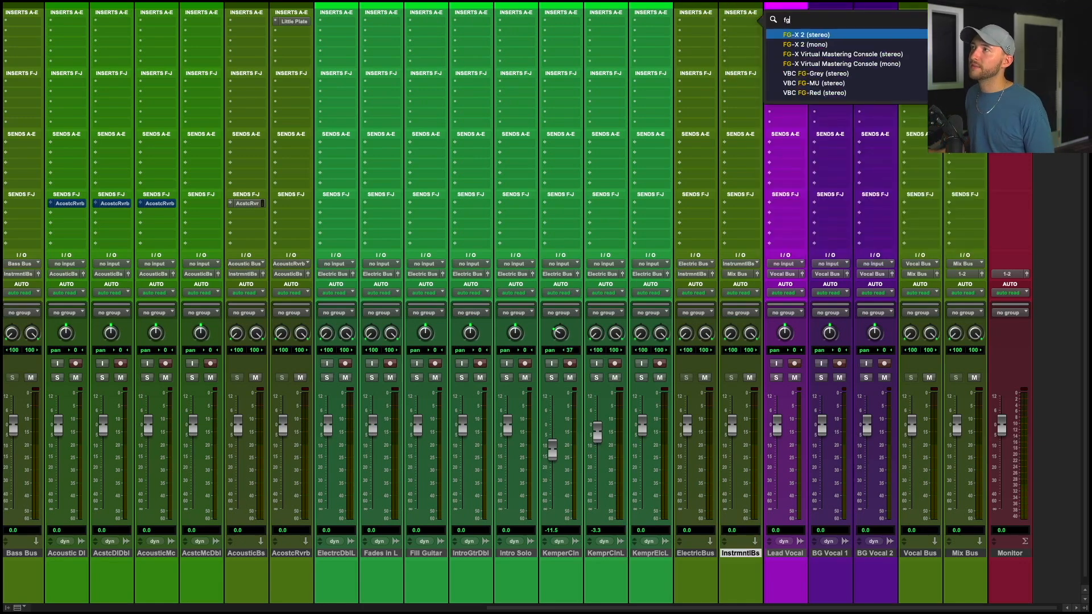
pyautogui.press('Down')
pyautogui.press('Down')
pyautogui.press('Down')
pyautogui.press('Down')
pyautogui.press('Down')
pyautogui.press('Down')
pyautogui.press('Return')
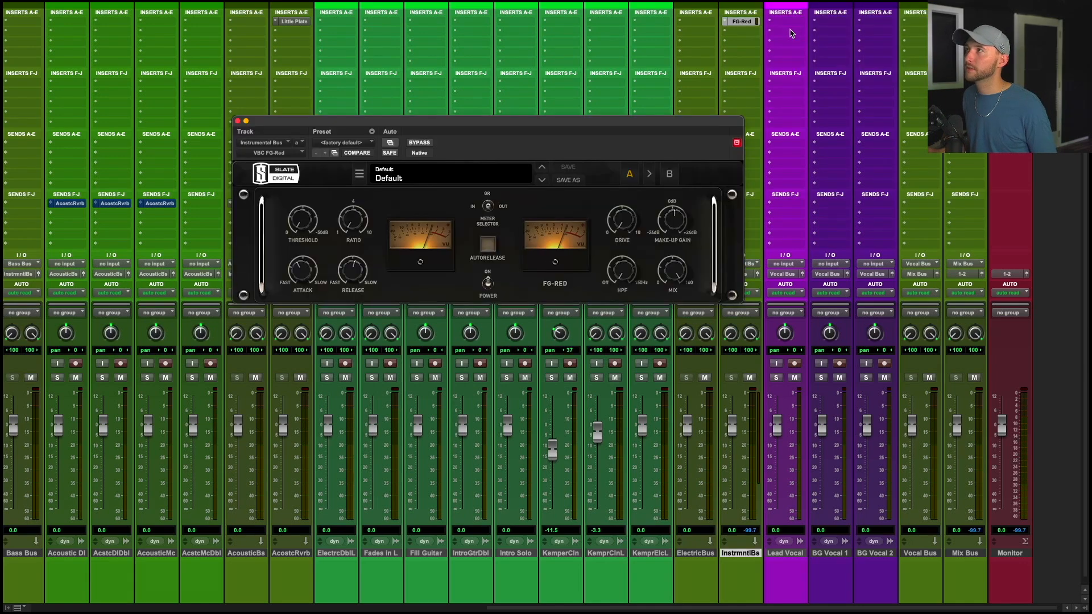
pyautogui.moveTo(611, 120); pyautogui.dragTo(554, 115)
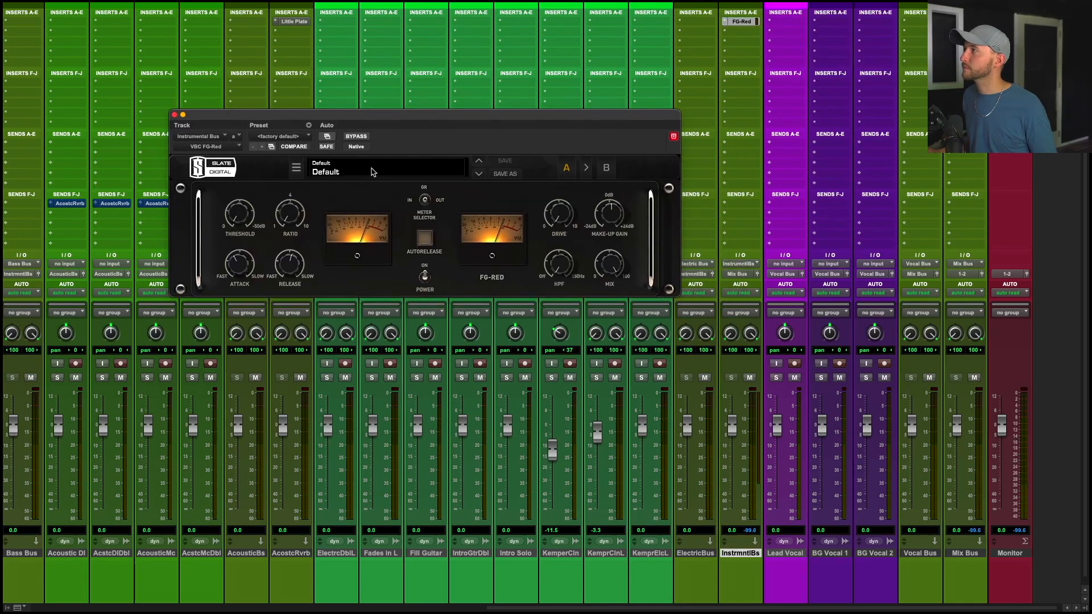
# Load the AE Mix Bus user preset in FG-Red.
pyautogui.click(368, 173)
pyautogui.moveTo(357, 184)
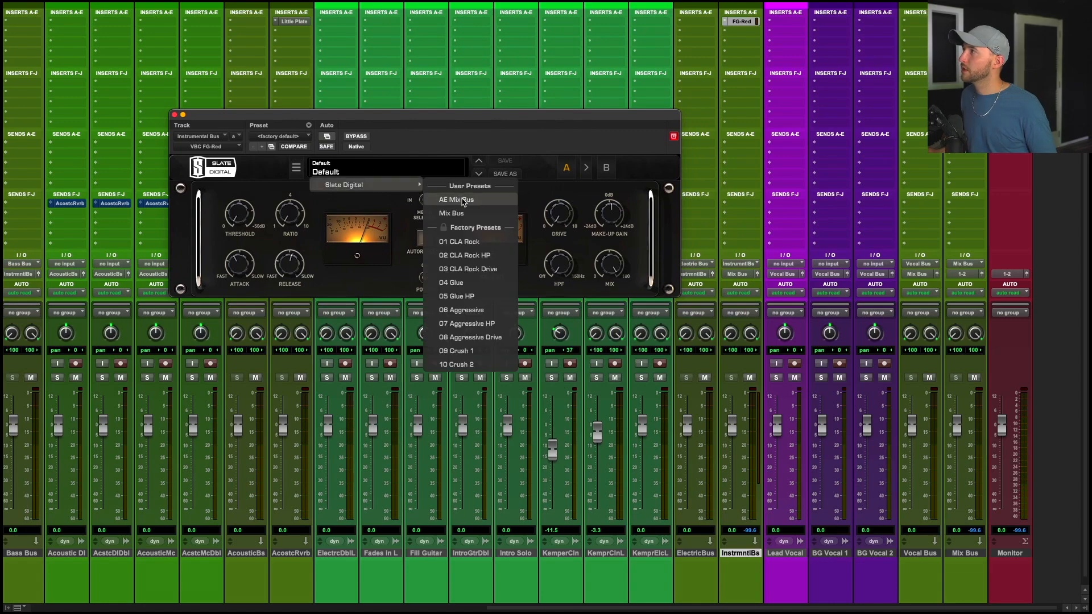
pyautogui.click(462, 200)
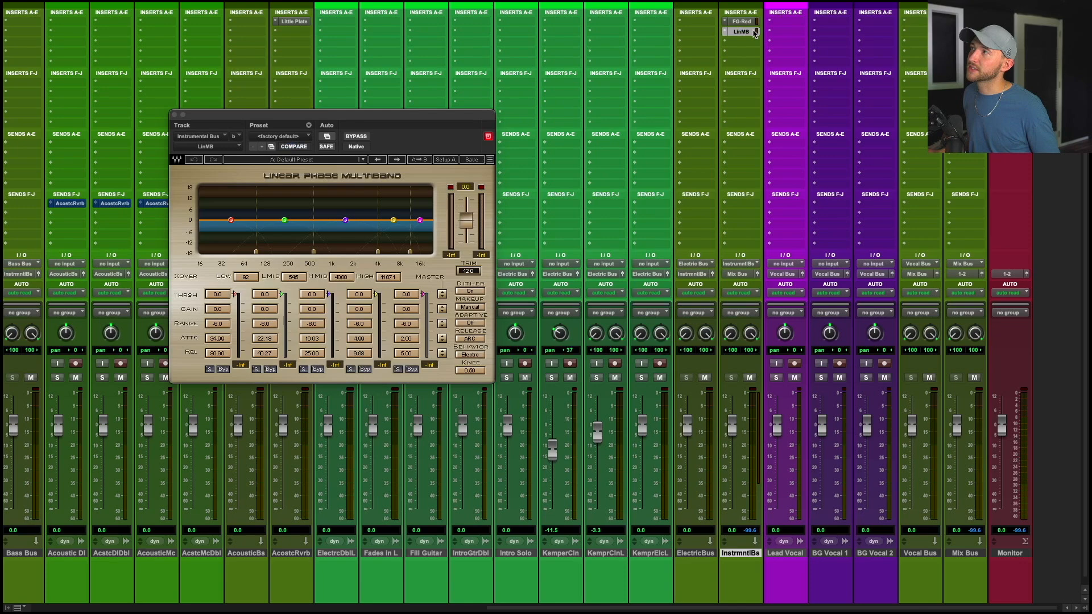
pyautogui.moveTo(432, 111); pyautogui.dragTo(601, 105)
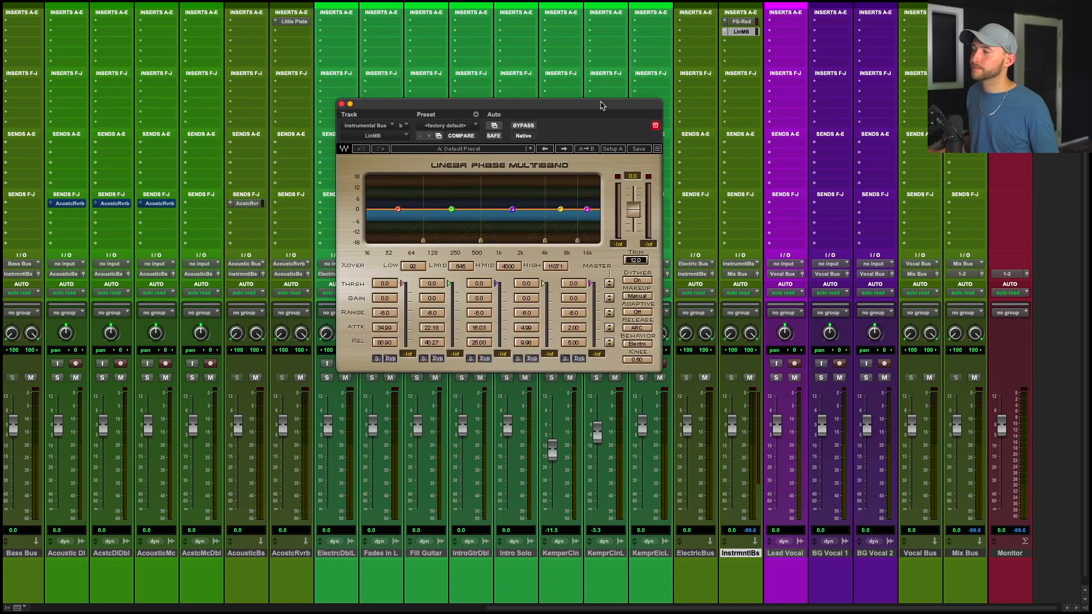
# Reopen and close the plugins on the Instrument Bus inserts to review them.
pyautogui.press('super+w')
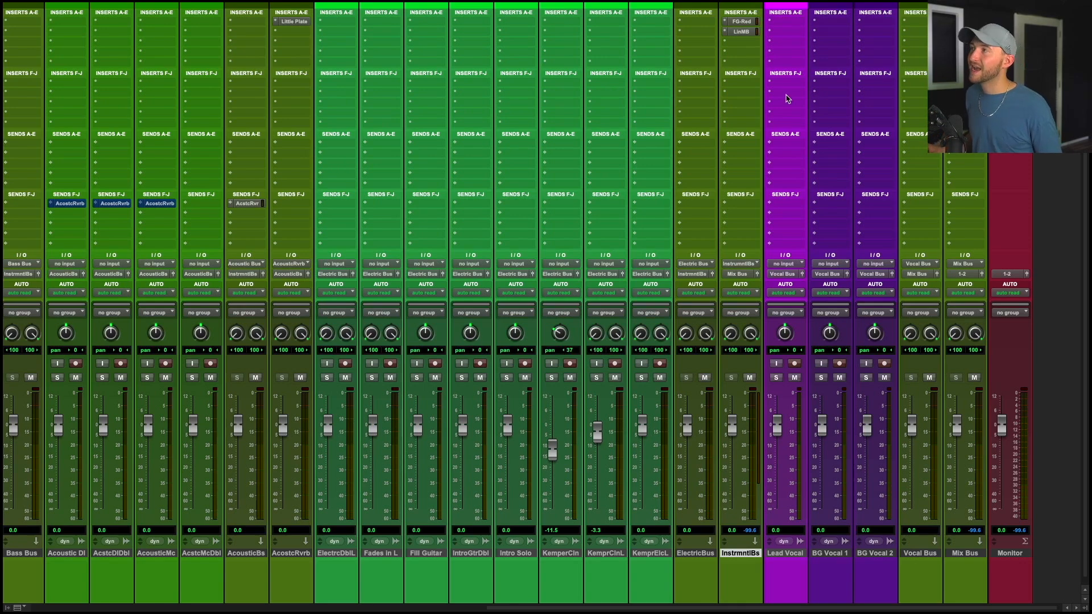
pyautogui.click(748, 26)
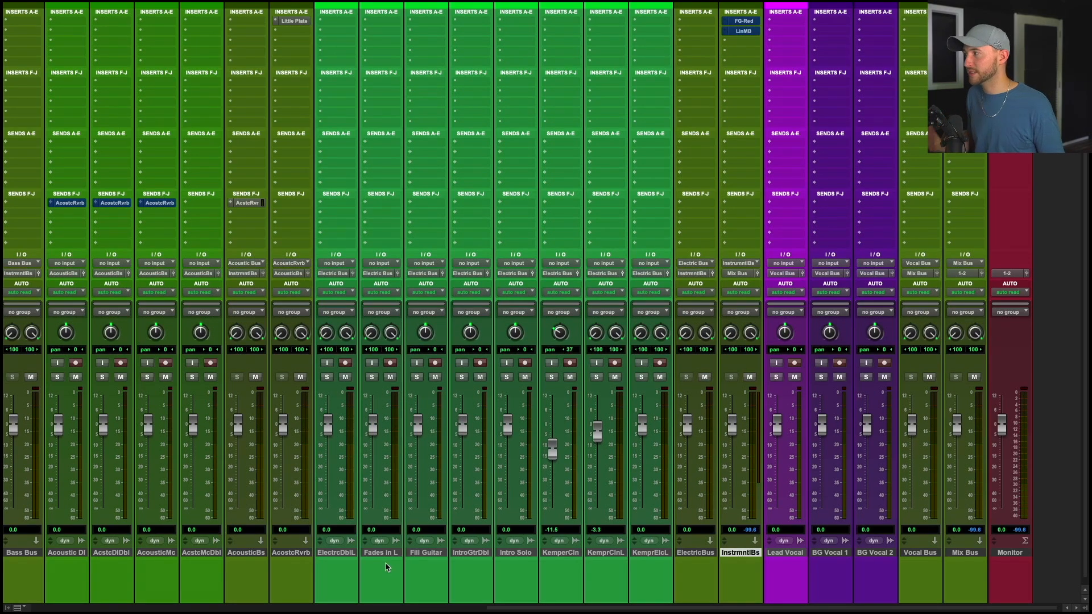
pyautogui.click(753, 22)
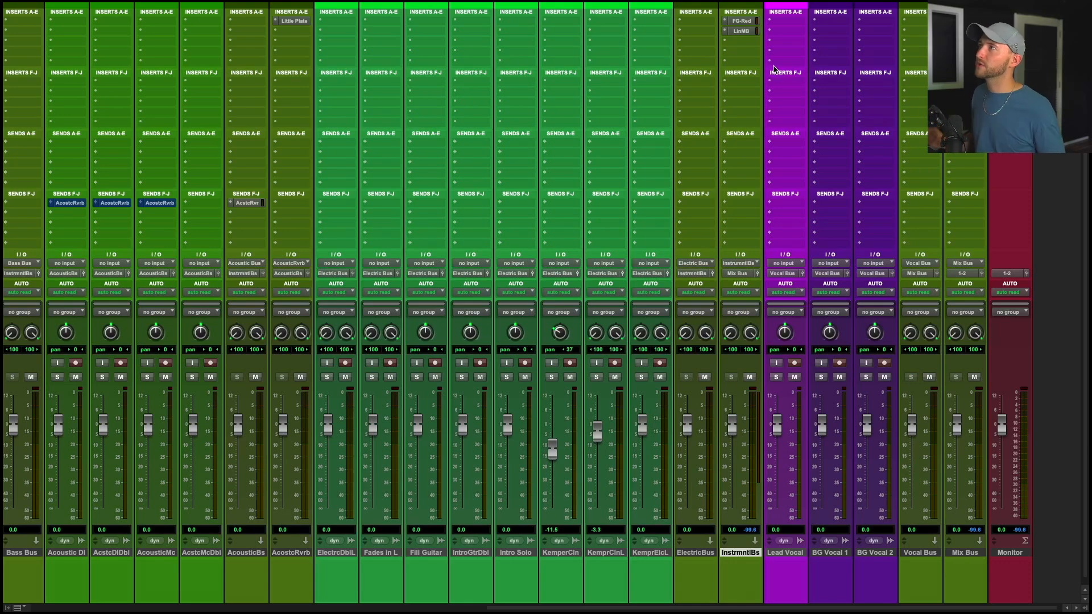
pyautogui.click(742, 21)
pyautogui.click(743, 31)
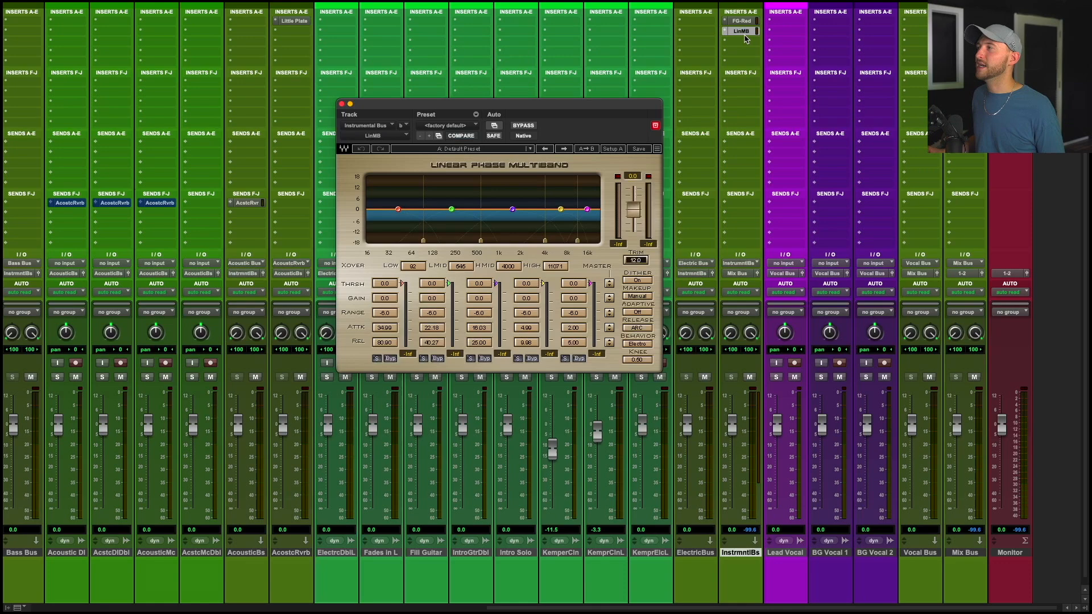
pyautogui.click(342, 104)
# Add a send from the Lead Vocal track to a new stereo aux input track named Vocal Reverb.
pyautogui.hscroll(1, 813, 341)
pyautogui.click(863, 553)
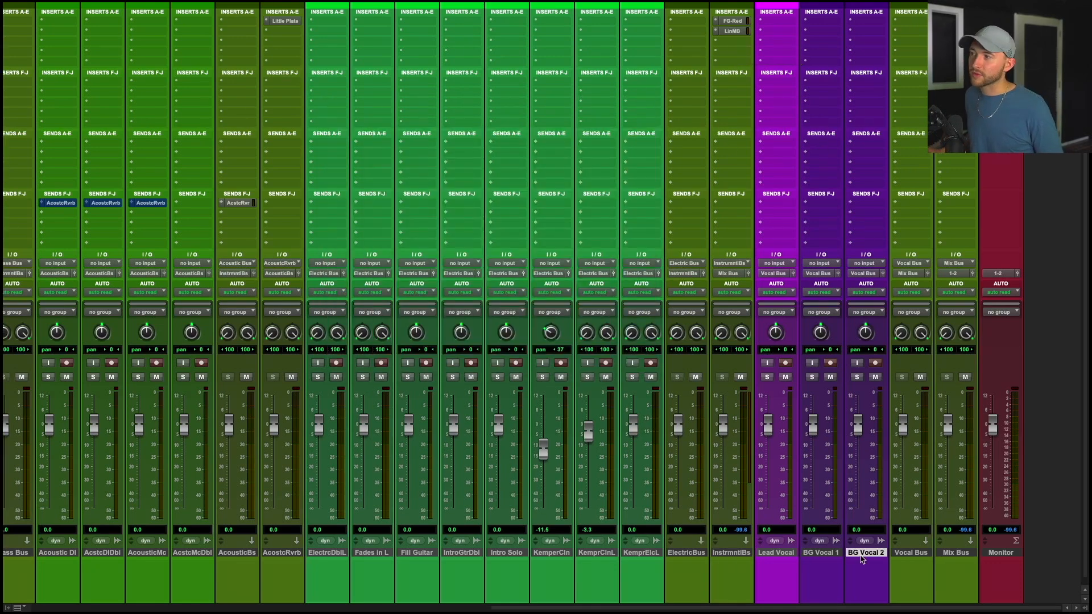
pyautogui.click(776, 553)
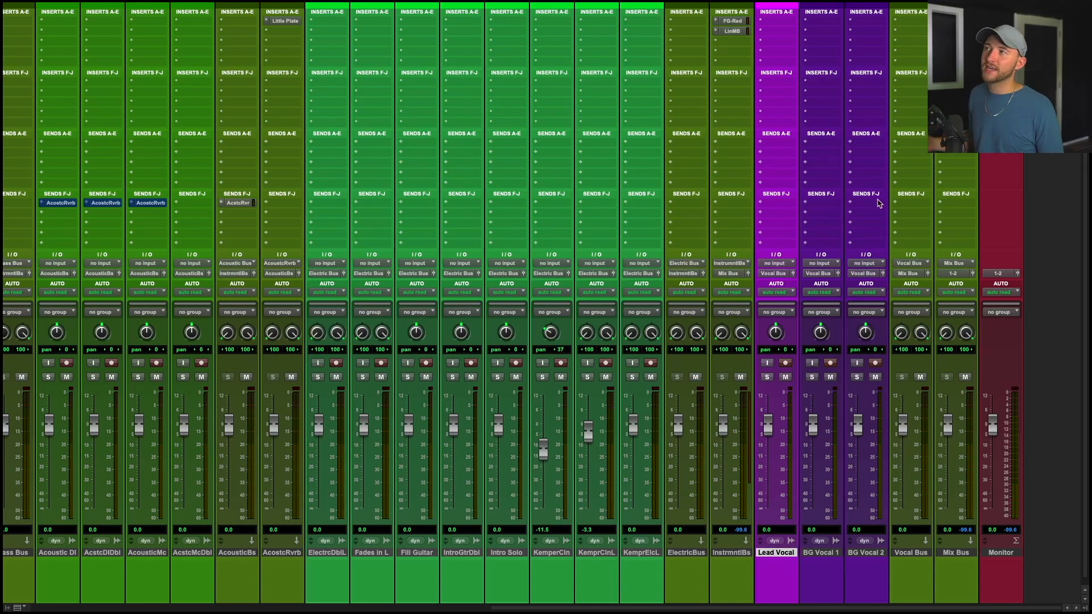
pyautogui.click(786, 272)
pyautogui.click(787, 274)
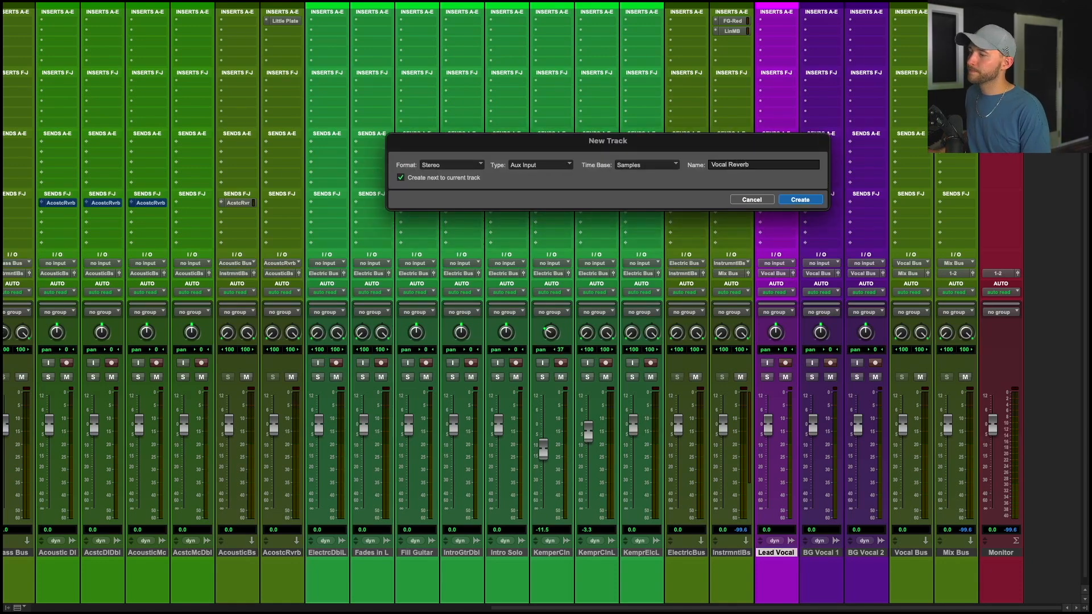
pyautogui.write('Reverb')
pyautogui.press('Return')
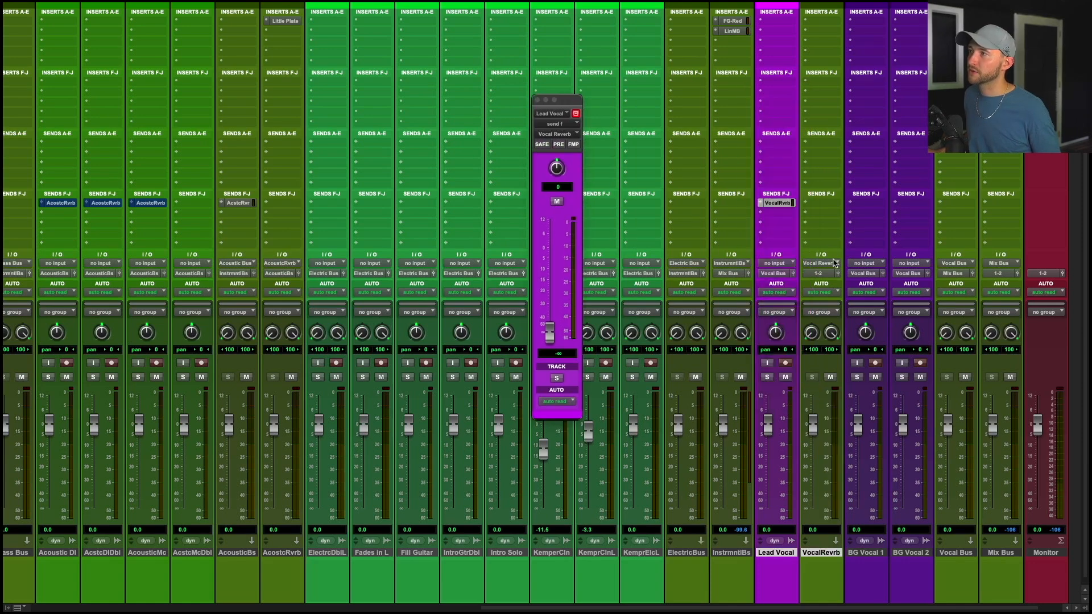
# Route the Vocal Reverb track's output to the Vocal Bus.
pyautogui.click(819, 273)
pyautogui.write('vocal')
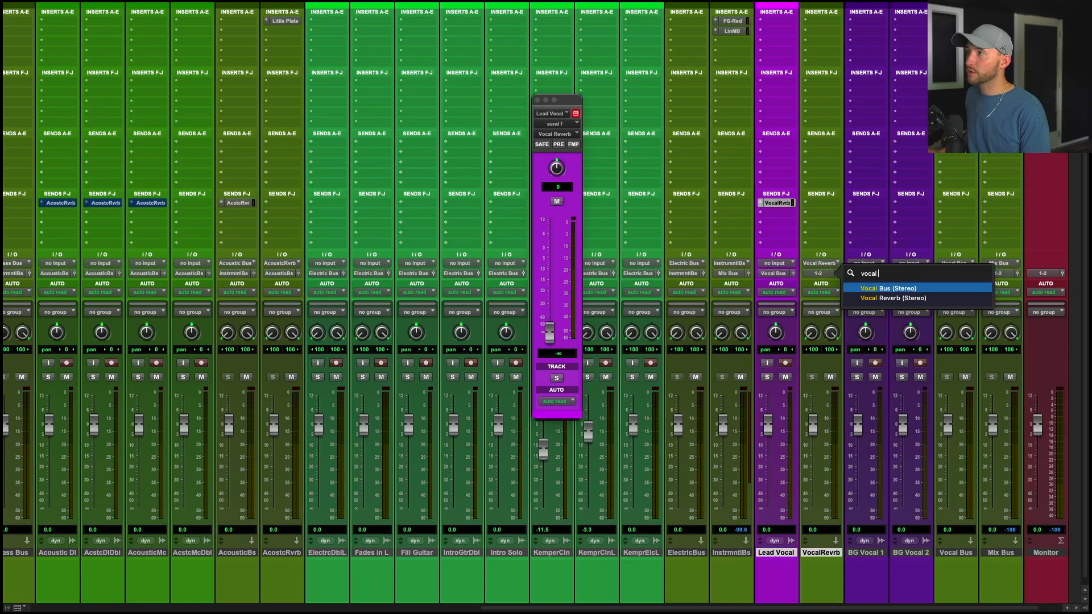
pyautogui.press('Return')
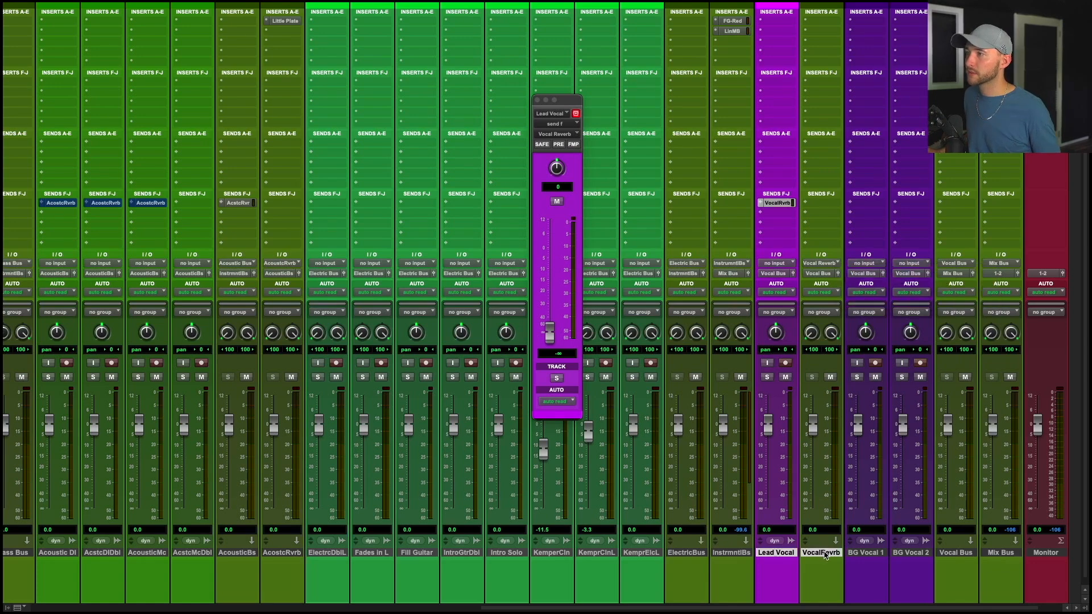
# Add a second send from Lead Vocal to a new stereo aux input track named Vocal Delay.
pyautogui.click(824, 551)
pyautogui.click(786, 212)
pyautogui.click(796, 279)
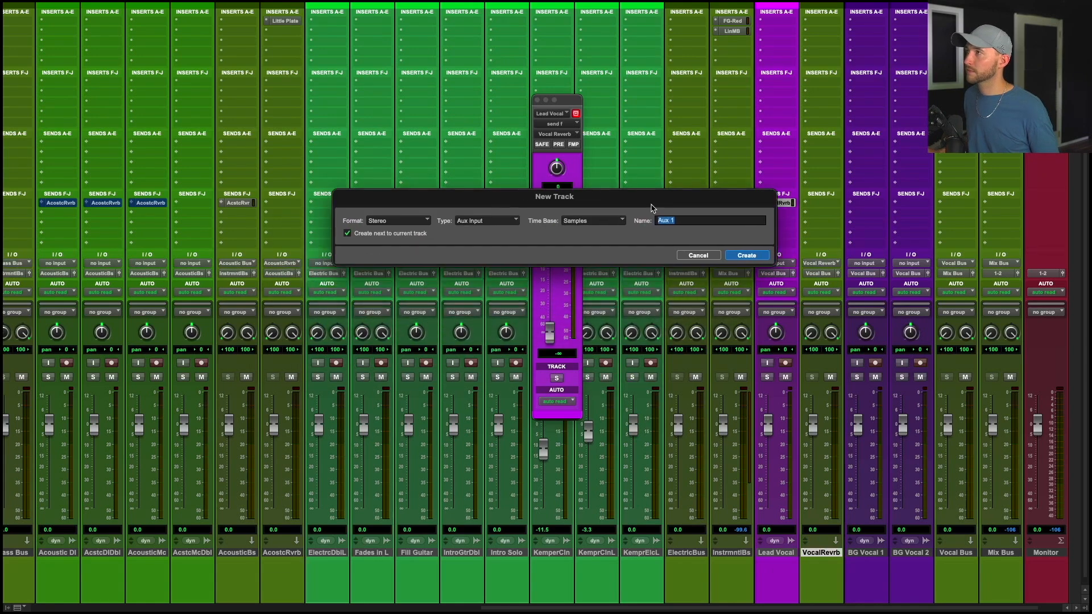
pyautogui.write('Vocal Delay')
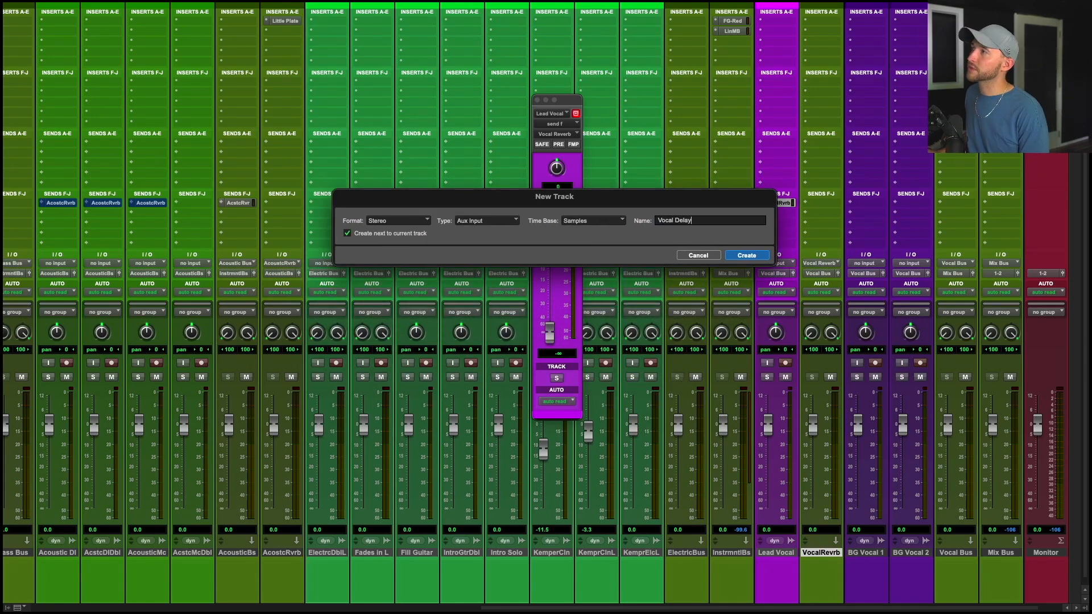
pyautogui.press('Return')
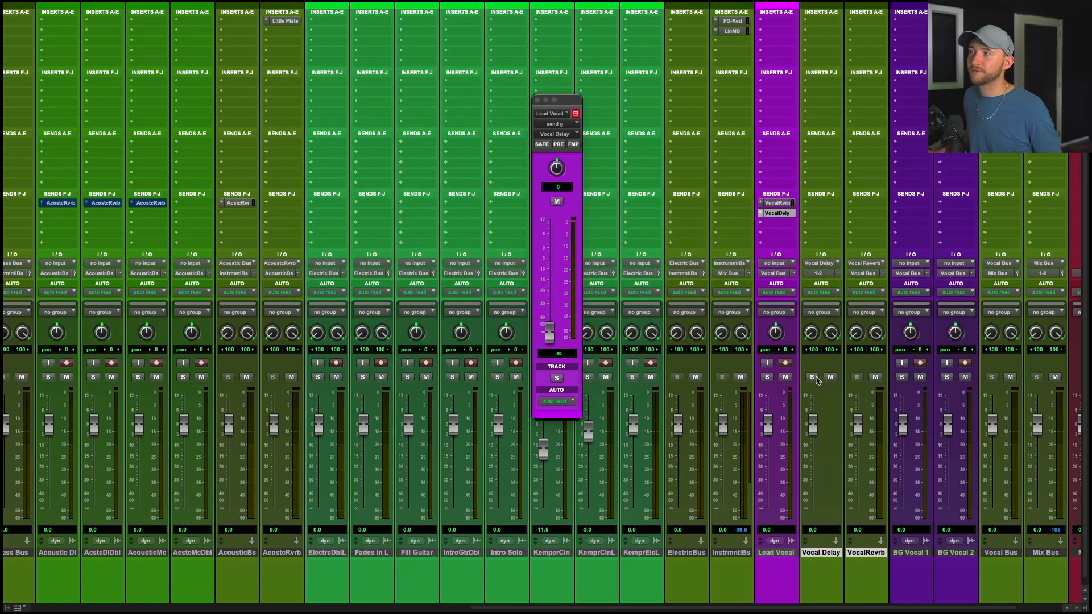
# Route the Vocal Delay track's output to the Vocal Bus.
pyautogui.click(786, 215)
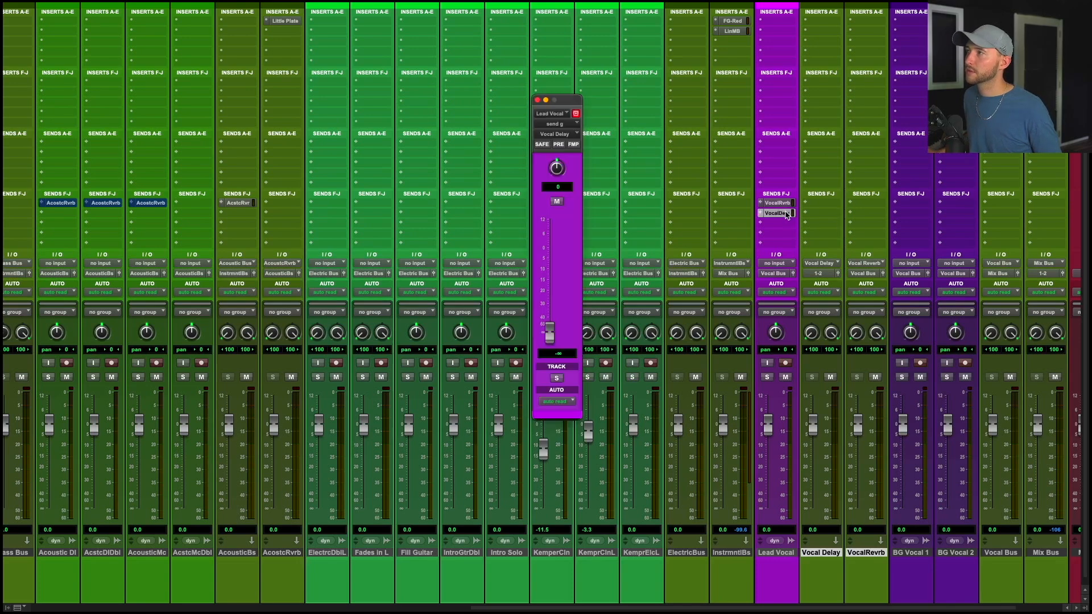
pyautogui.click(824, 275)
pyautogui.write('vocal')
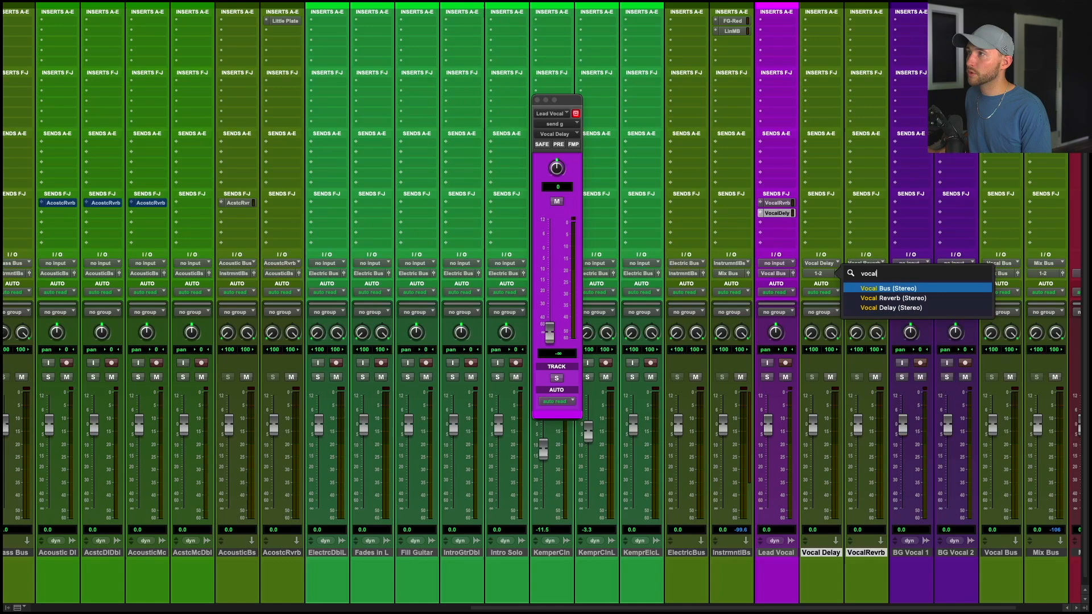
pyautogui.press('Return')
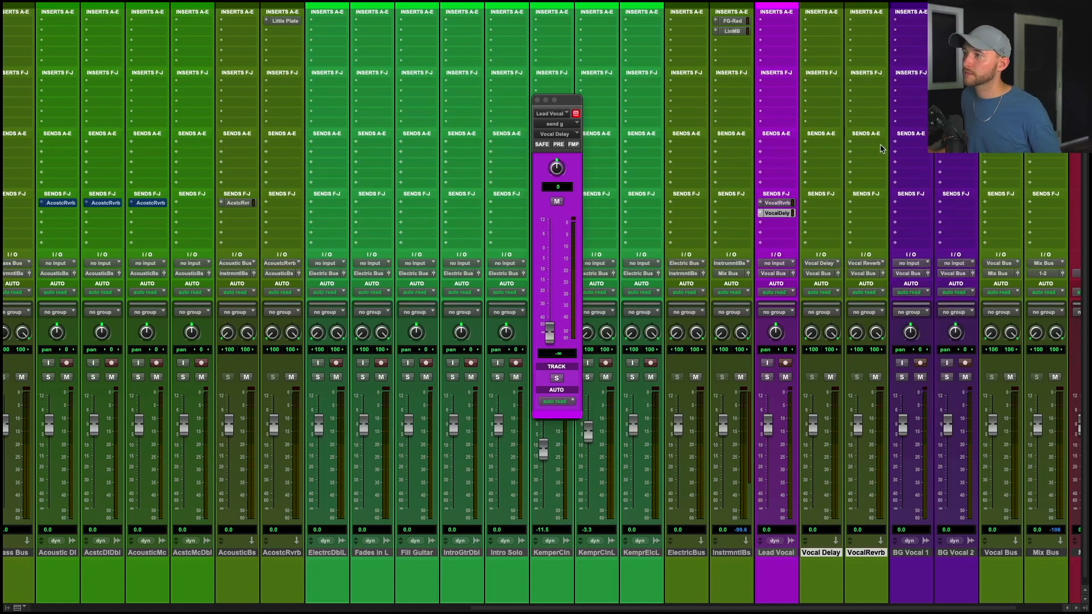
# Move Vocal Delay after Vocal Reverb and load the Ambient Lead Vocal preset in its Repeater delay.
pyautogui.moveTo(865, 552); pyautogui.dragTo(879, 552)
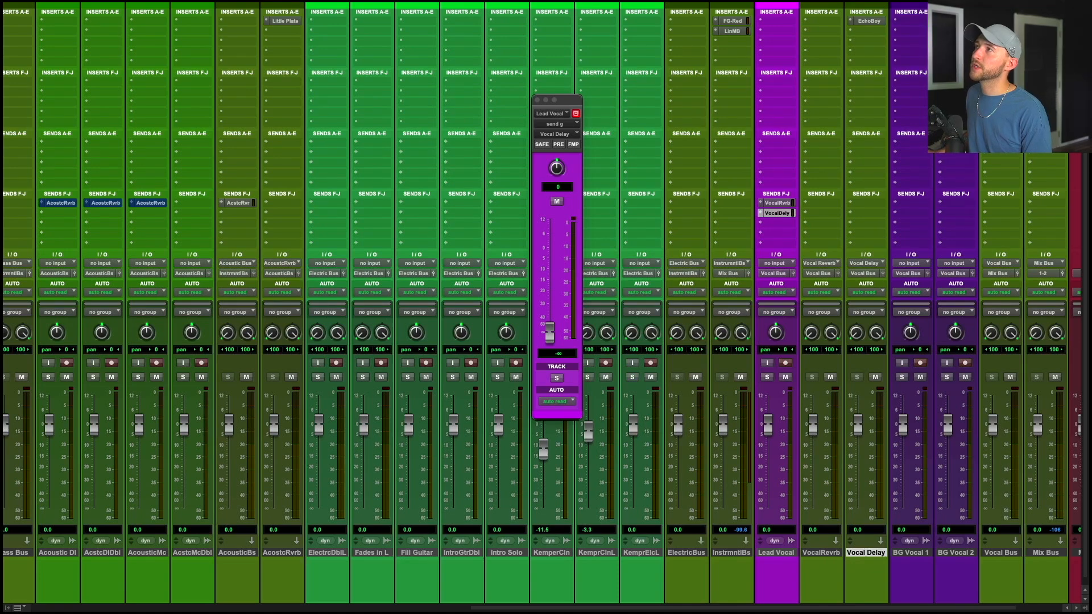
pyautogui.click(887, 24)
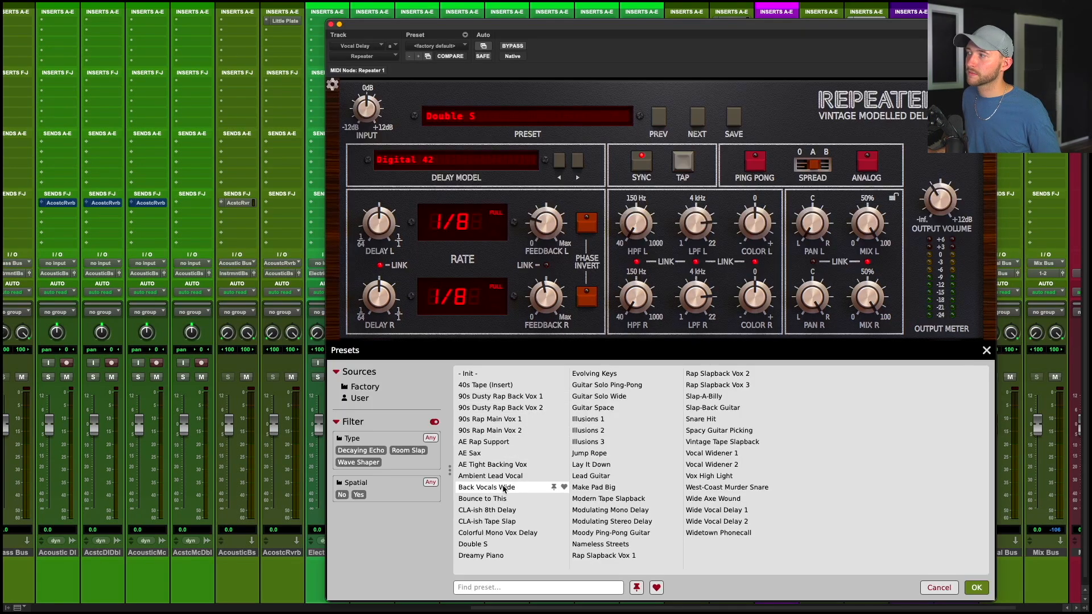
pyautogui.doubleClick(490, 476)
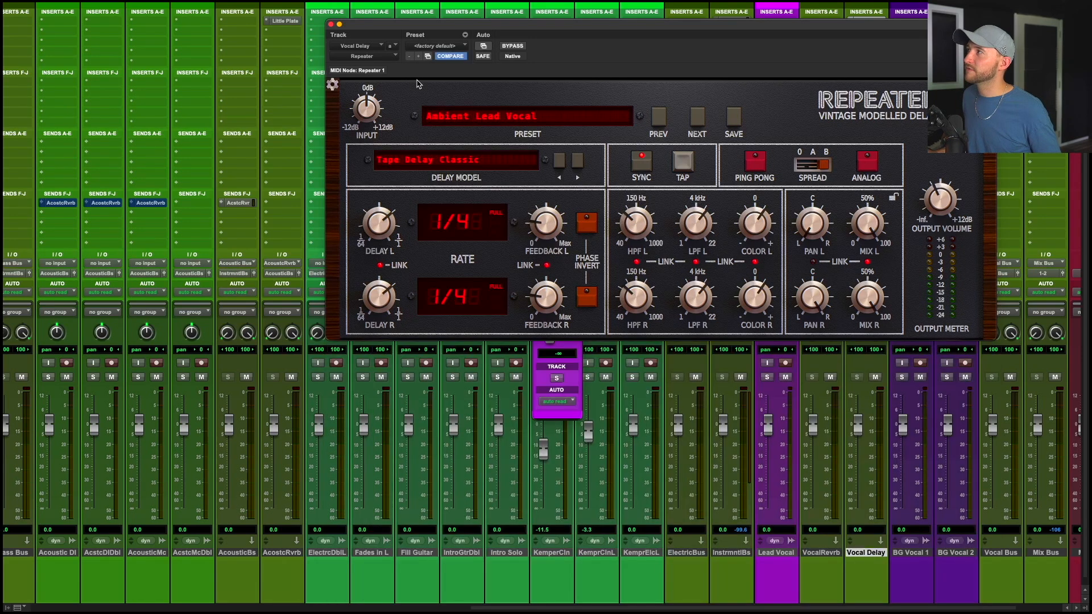
pyautogui.click(330, 24)
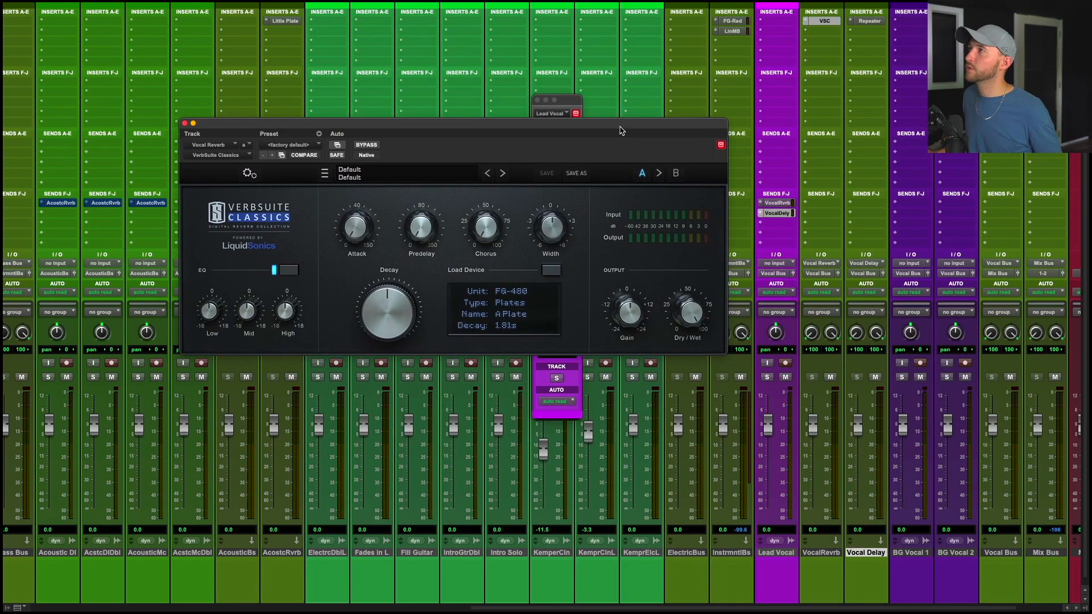
# Load the FG-480 Large Stage hall device in VerbSuite Classics on the Vocal Reverb track.
pyautogui.click(422, 180)
pyautogui.click(551, 271)
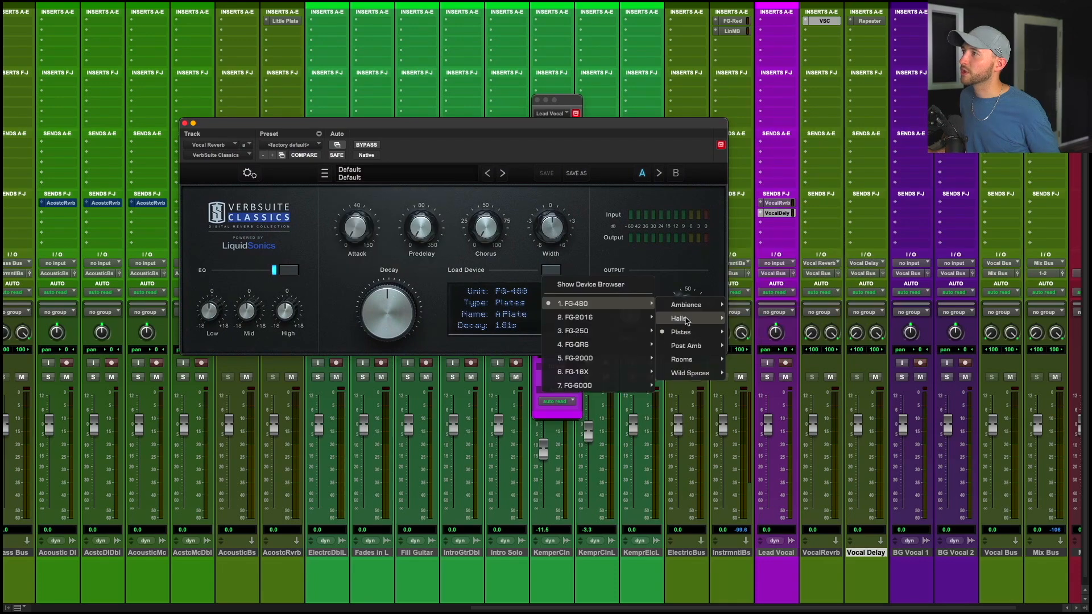
pyautogui.click(736, 306)
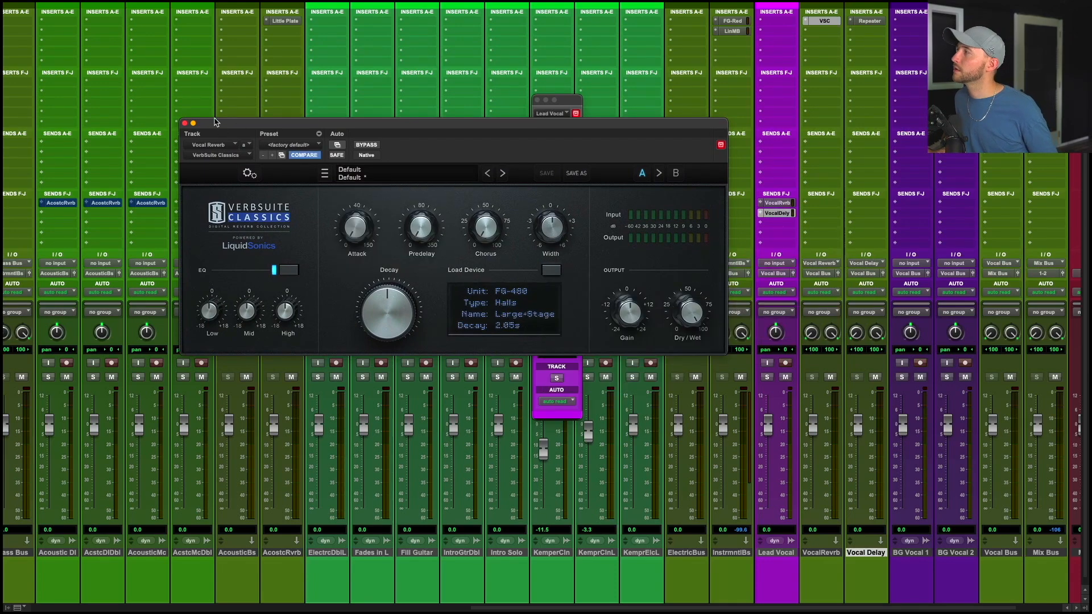
pyautogui.click(184, 124)
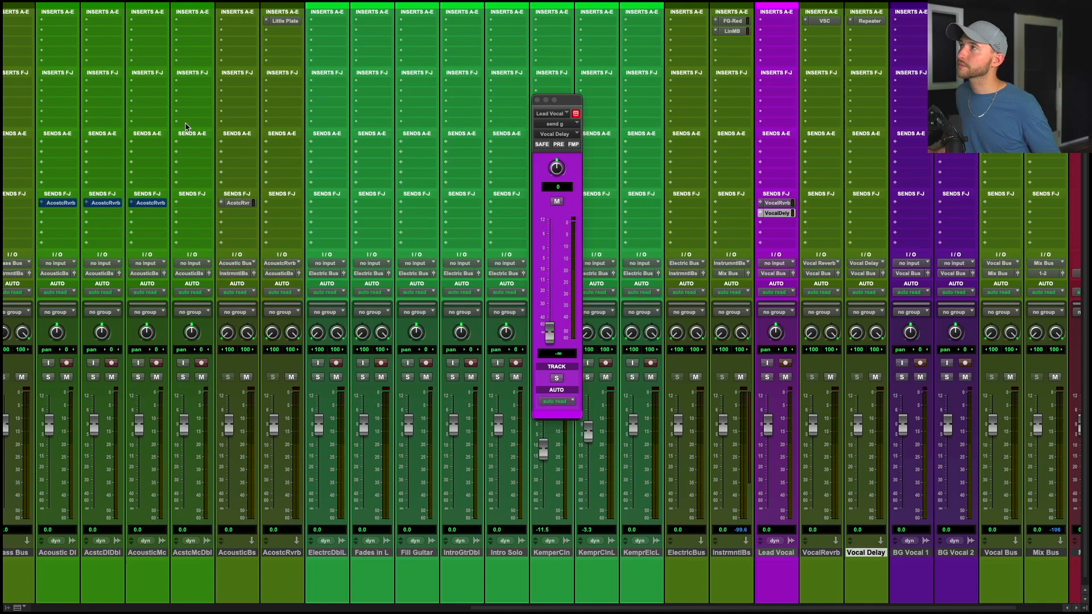
# Route BG Vocal 1 and BG Vocal 2 outputs to a new stereo aux input bus named BG Bus.
pyautogui.click(776, 213)
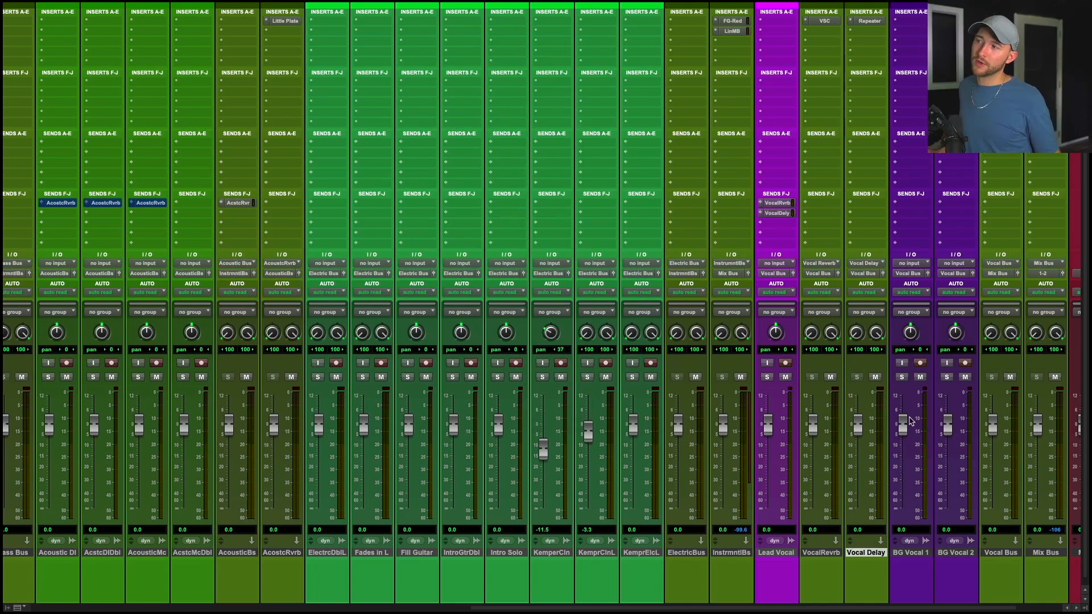
pyautogui.hscroll(2, 890, 420)
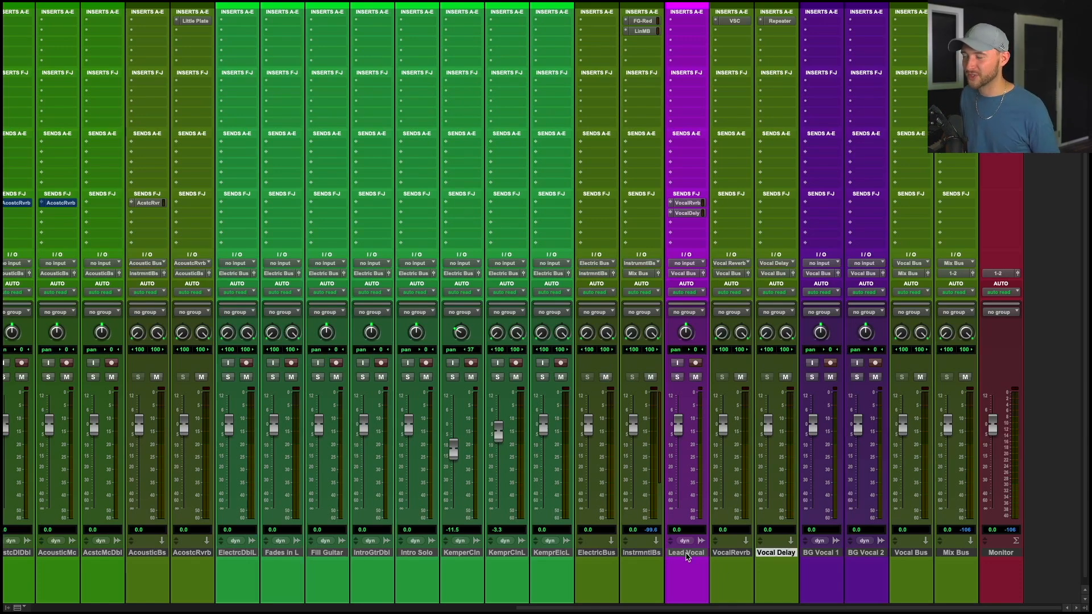
pyautogui.click(824, 553)
pyautogui.keyDown('shift'); pyautogui.click(868, 554); pyautogui.keyUp('shift')
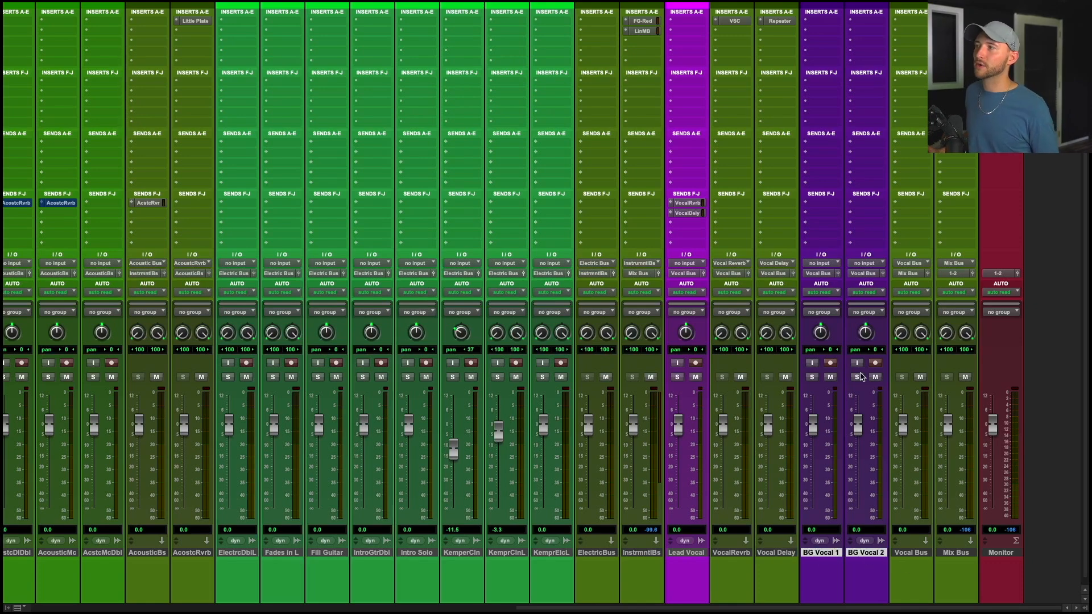
pyautogui.click(872, 274)
pyautogui.click(876, 312)
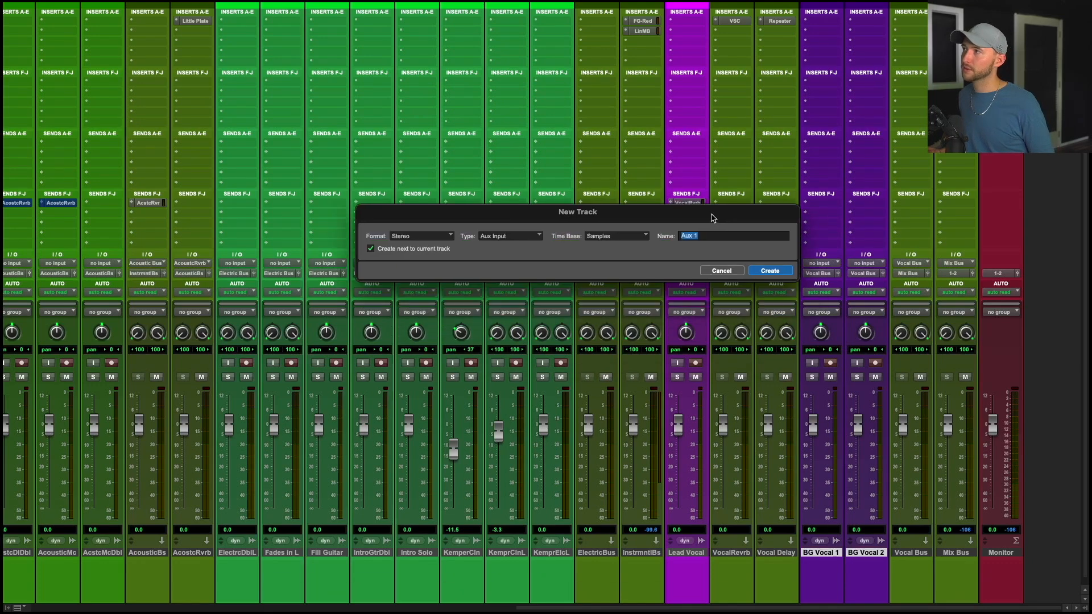
pyautogui.write('BG Bus')
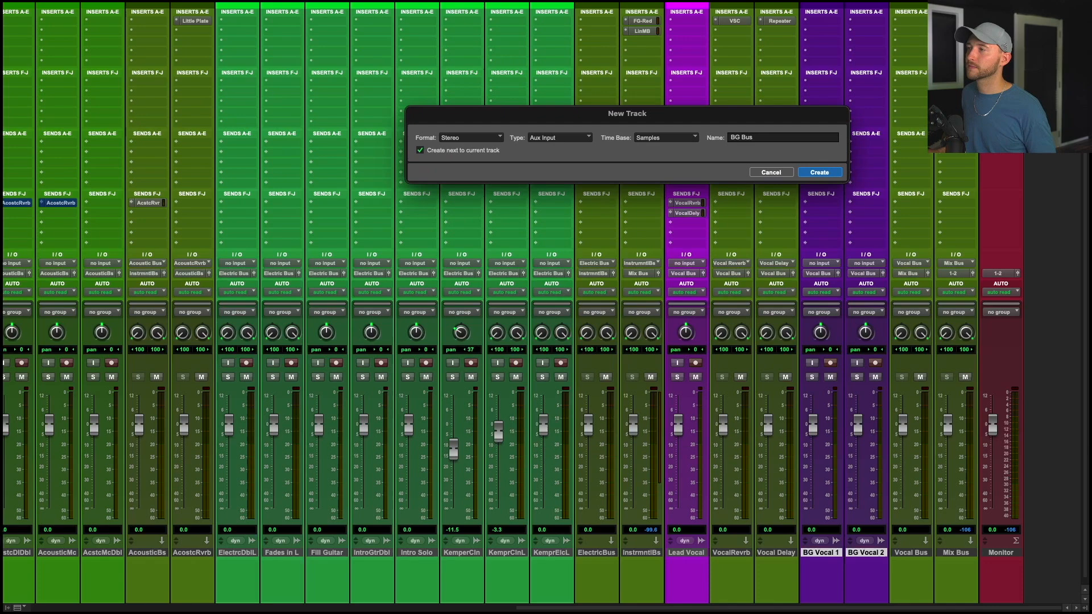
pyautogui.press('Return')
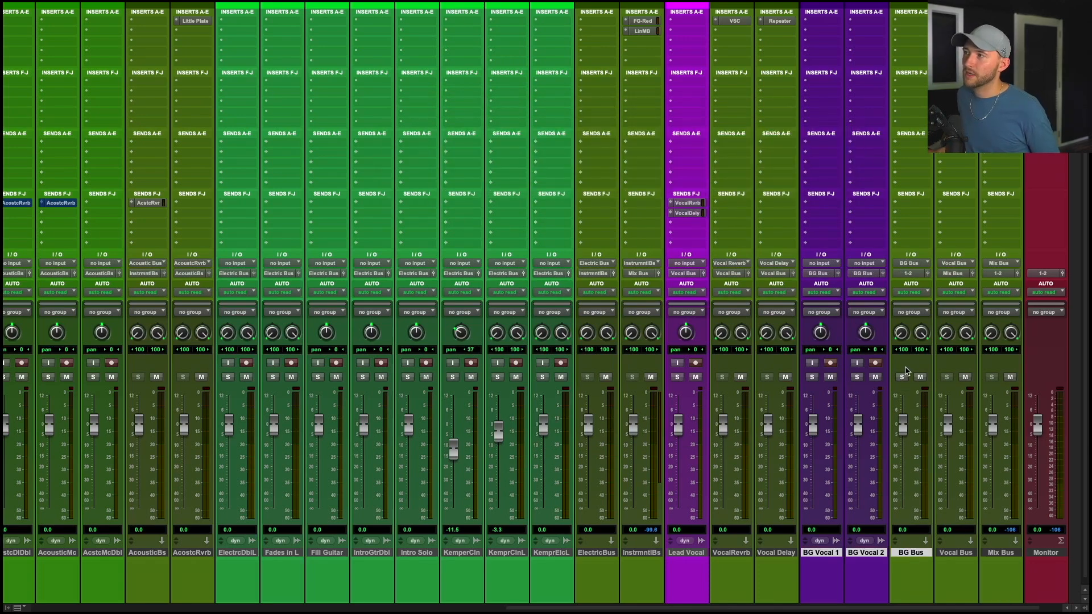
# Route the BG Bus track's output to the Vocal Bus.
pyautogui.click(907, 273)
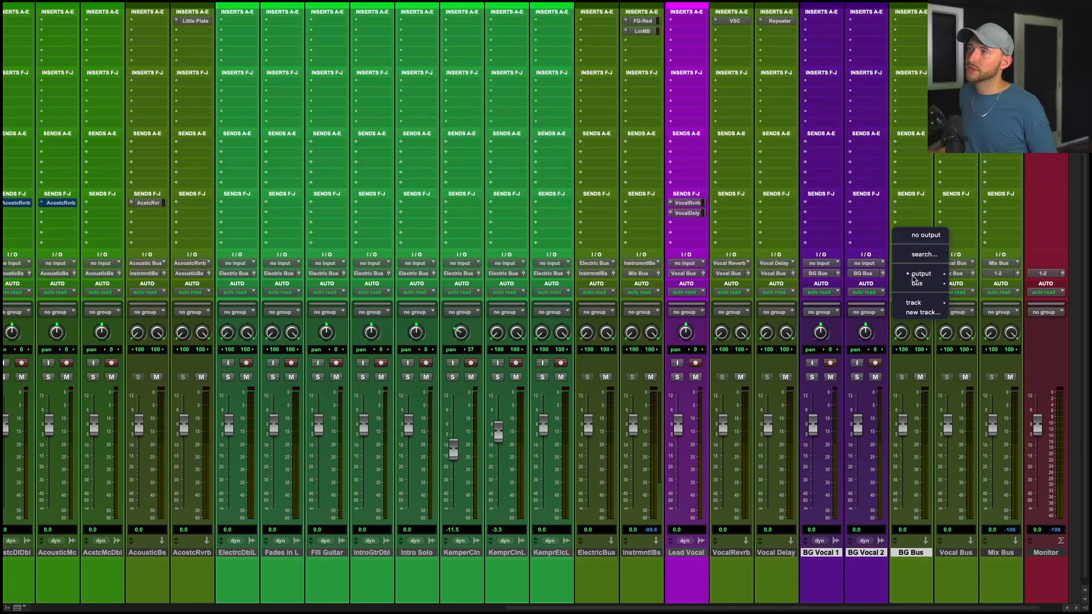
pyautogui.write('vocal')
pyautogui.press('Return')
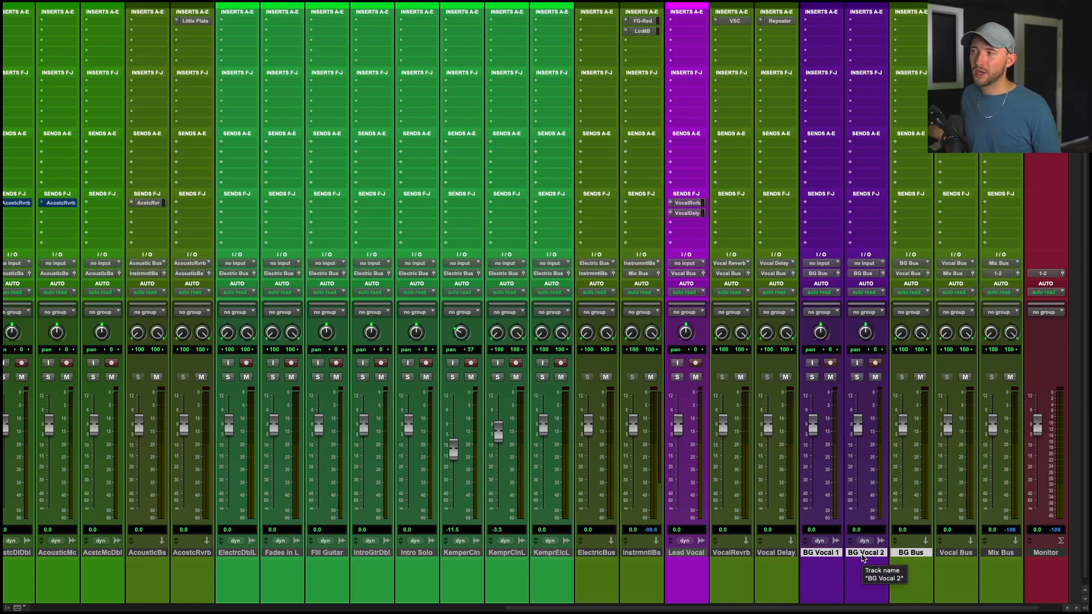
# Load the Backing Vocals preset in Solid Bus Comp on the BG Bus track.
pyautogui.click(911, 552)
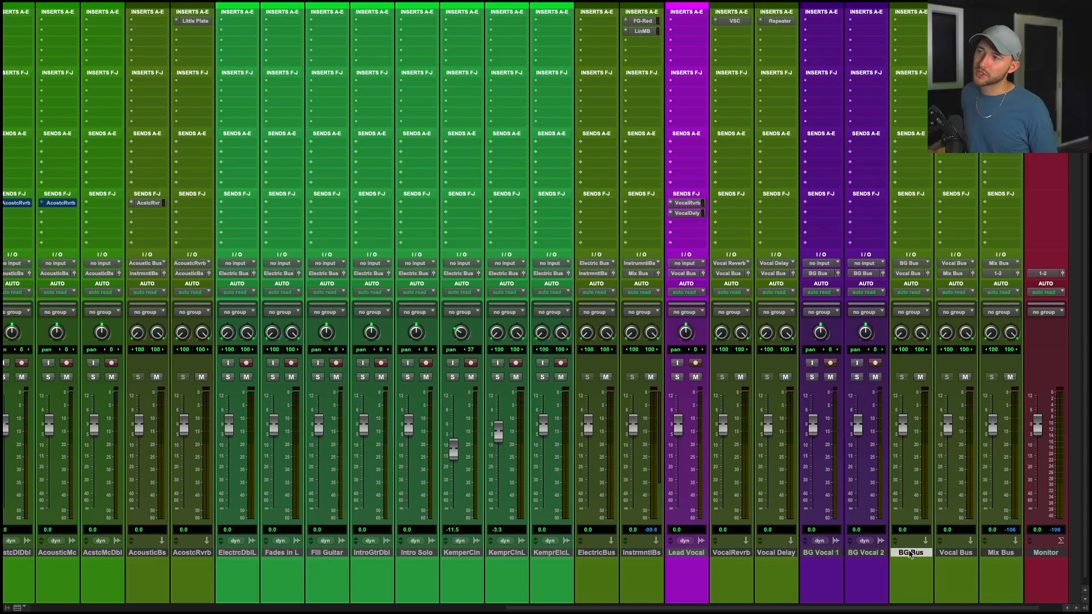
pyautogui.click(919, 22)
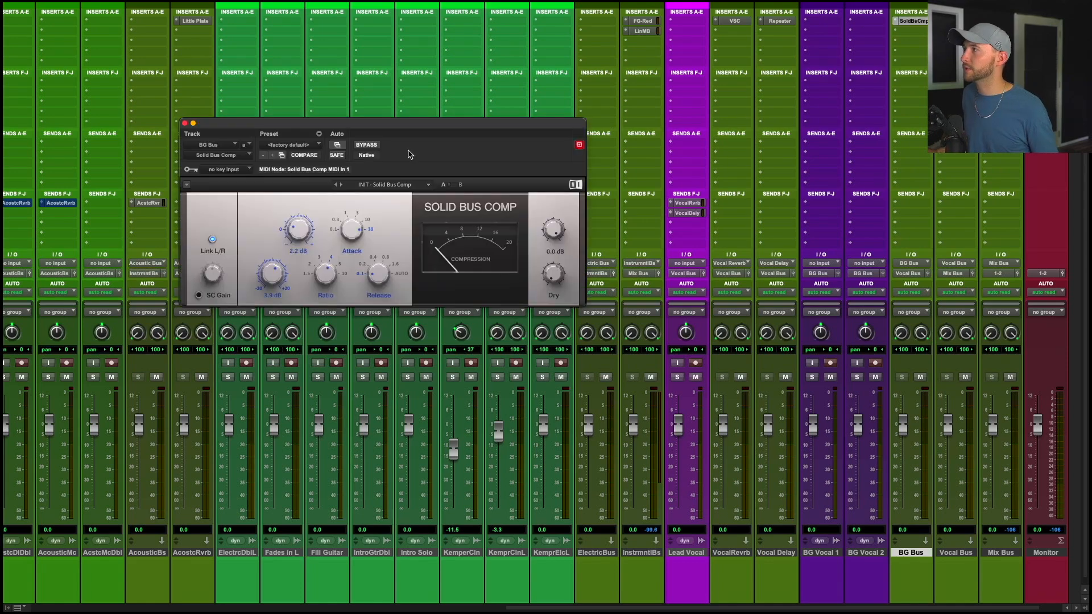
pyautogui.click(394, 185)
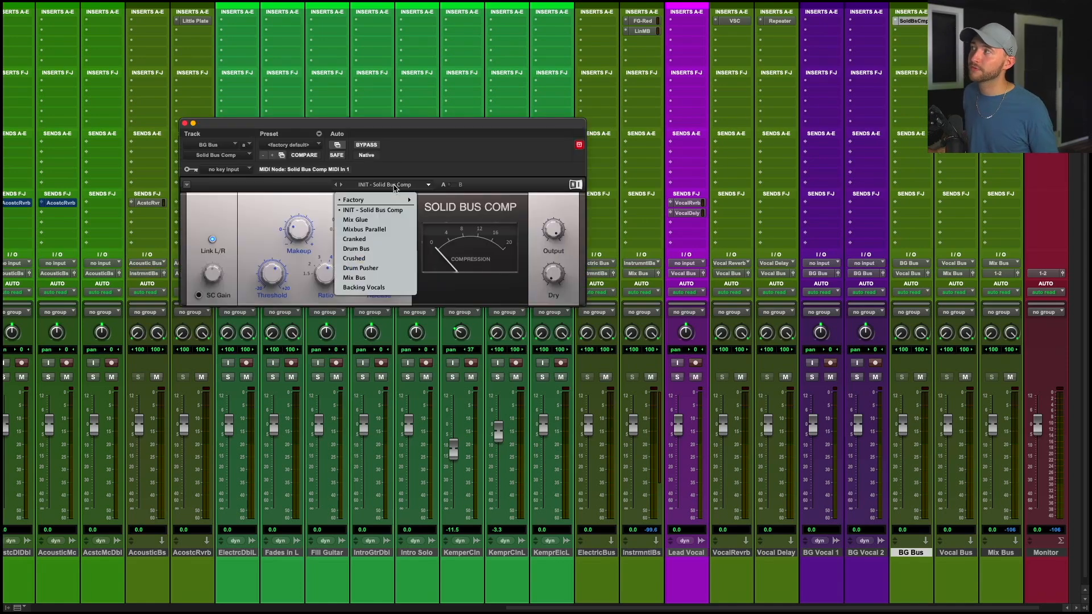
pyautogui.click(374, 289)
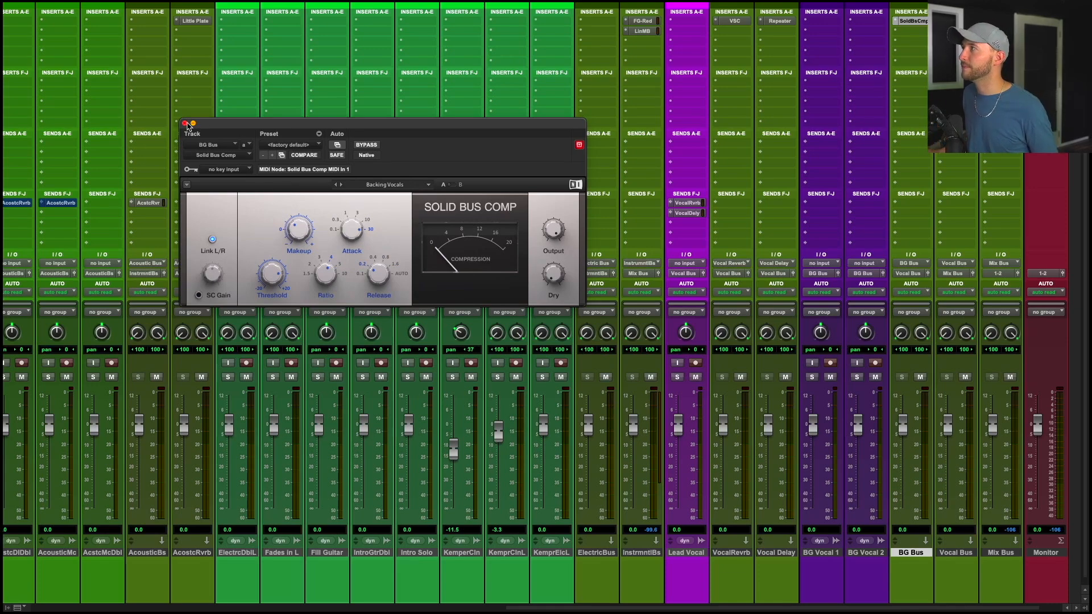
# Copy the Lead Vocal's VocalRvrb and VocalDely sends onto the BG Bus track.
pyautogui.click(185, 123)
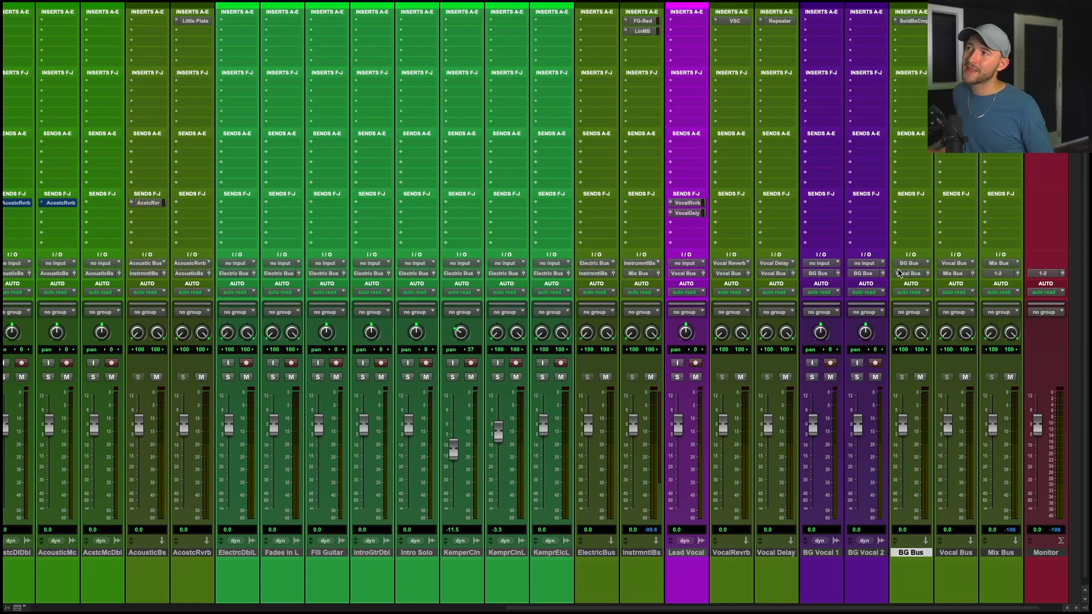
pyautogui.click(967, 552)
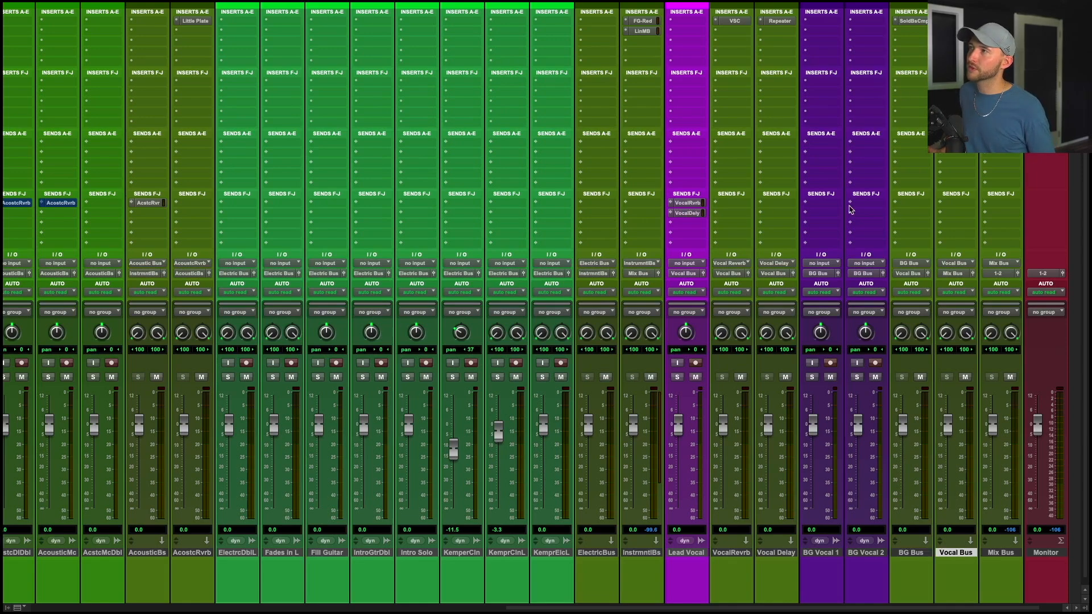
pyautogui.moveTo(849, 205); pyautogui.dragTo(904, 203)
pyautogui.moveTo(683, 213); pyautogui.dragTo(902, 218)
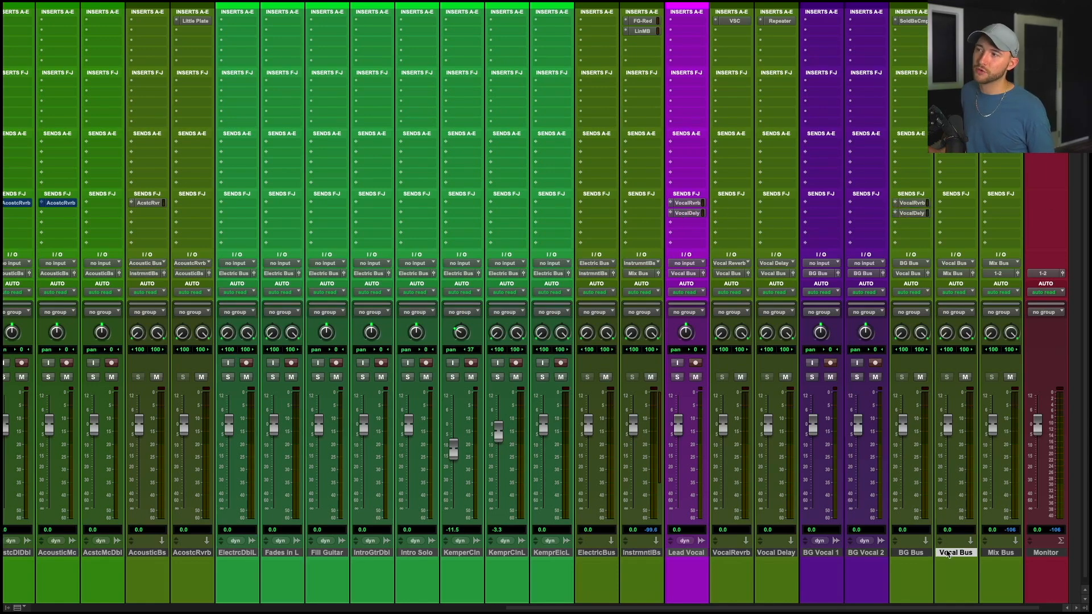
pyautogui.click(920, 554)
pyautogui.click(829, 553)
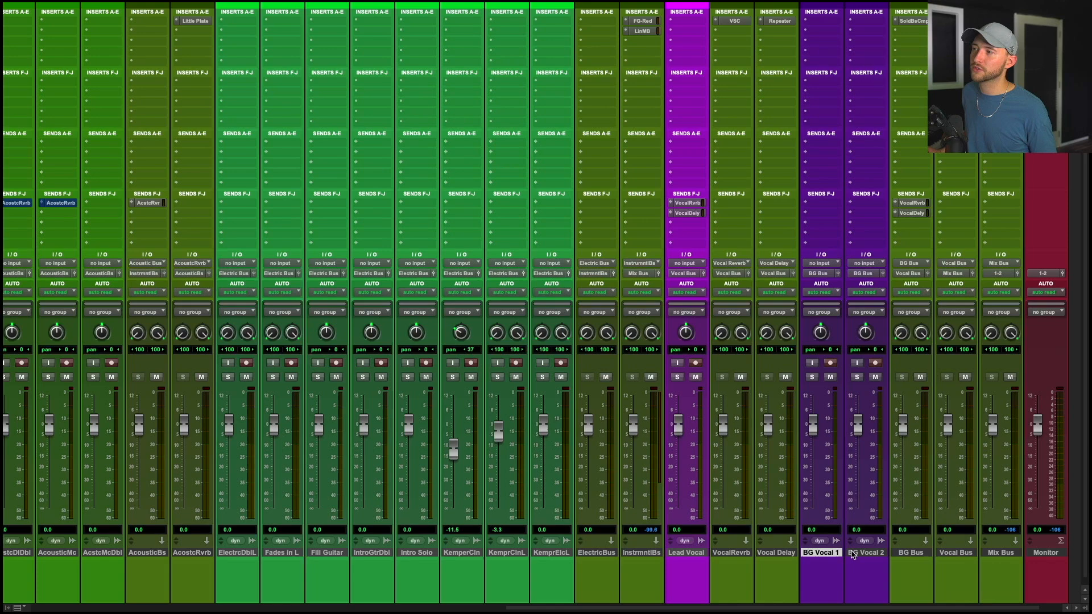
pyautogui.keyDown('shift'); pyautogui.click(873, 554); pyautogui.keyUp('shift')
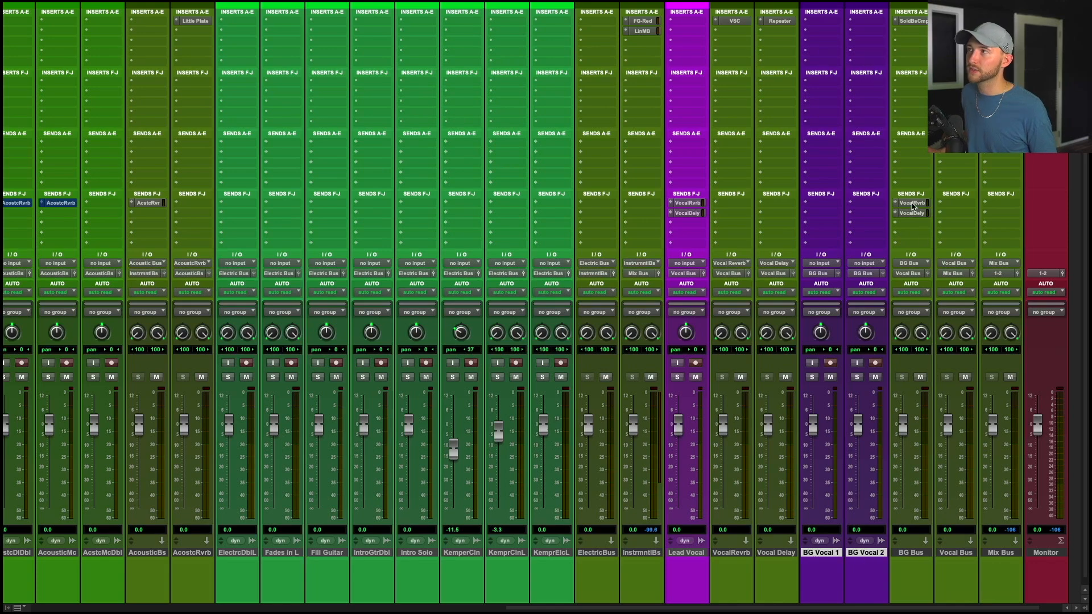
pyautogui.moveTo(912, 203)
pyautogui.mouseDown()
pyautogui.moveTo(817, 217)
pyautogui.moveTo(918, 214)
pyautogui.mouseUp()
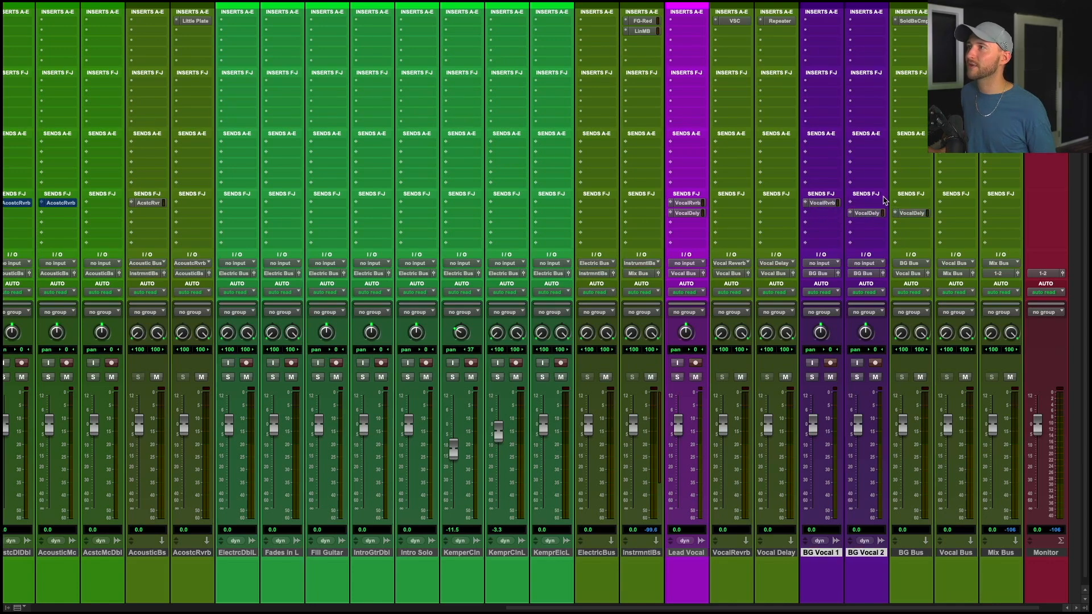
pyautogui.moveTo(822, 203); pyautogui.dragTo(913, 204)
pyautogui.click(910, 553)
pyautogui.click(961, 554)
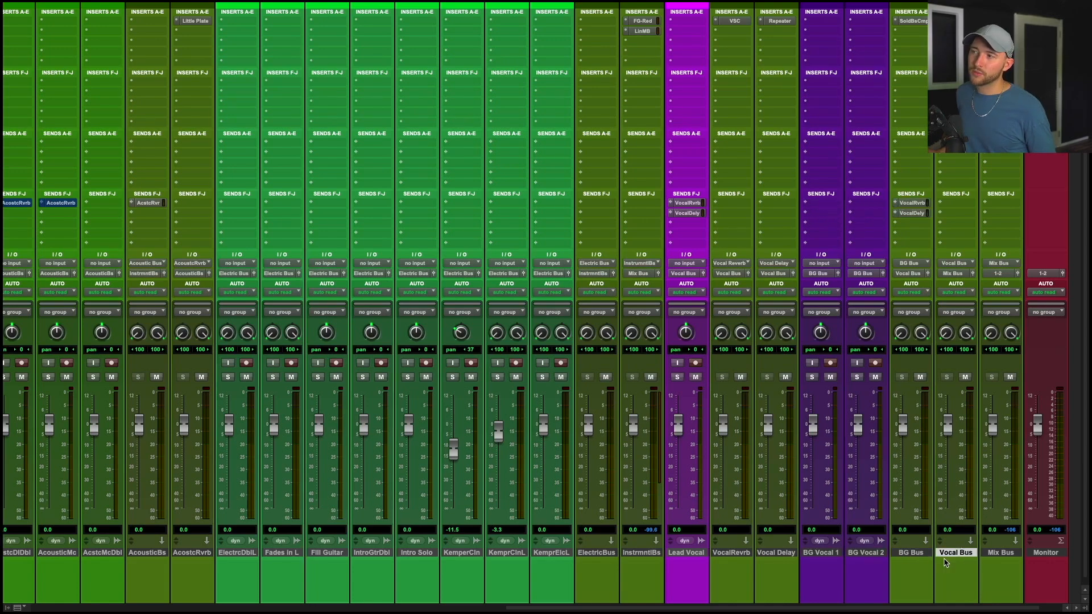
# Insert the J37 tape plugin on the Mix Bus track's first insert slot.
pyautogui.click(999, 555)
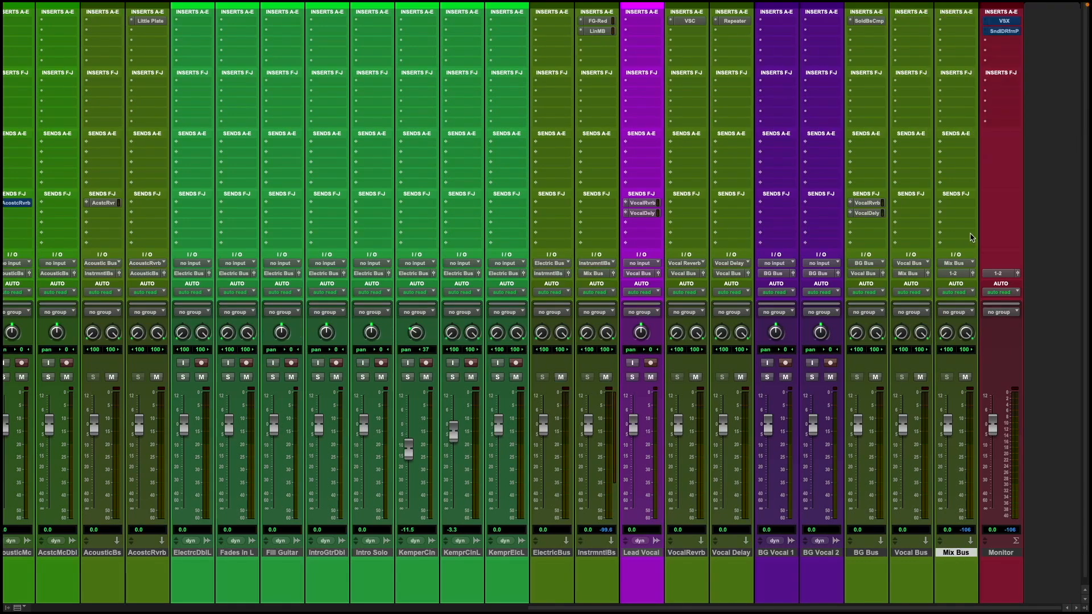
pyautogui.click(959, 41)
pyautogui.write('oz')
pyautogui.press('Return')
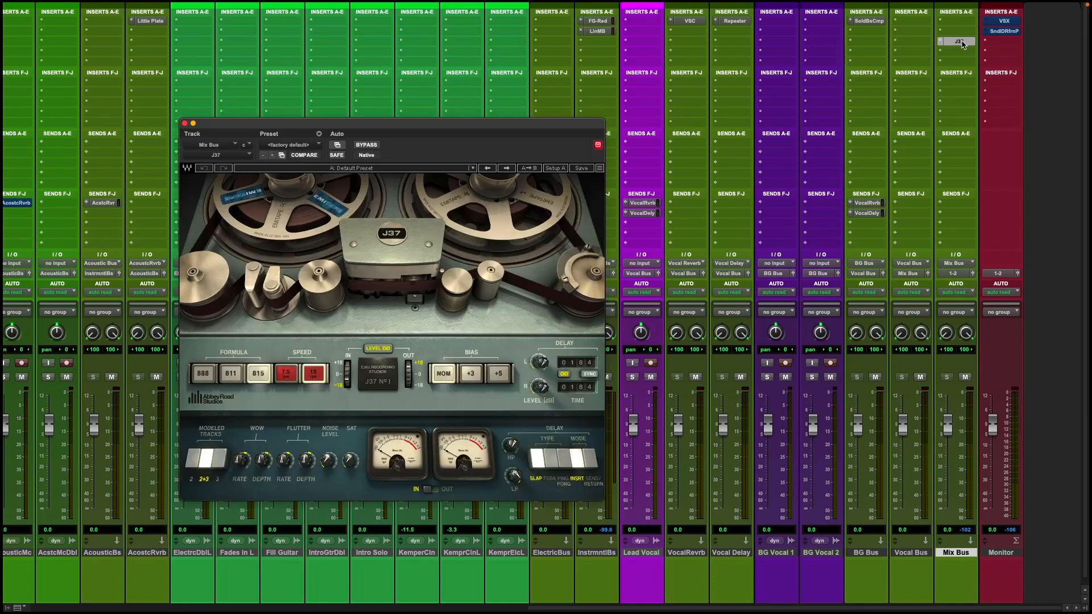
# Add Virtual Tape Machines on the Mix Bus's second insert and load its AE MixBus Tape preset.
pyautogui.keyDown('super'); pyautogui.click(962, 45); pyautogui.keyUp('super')
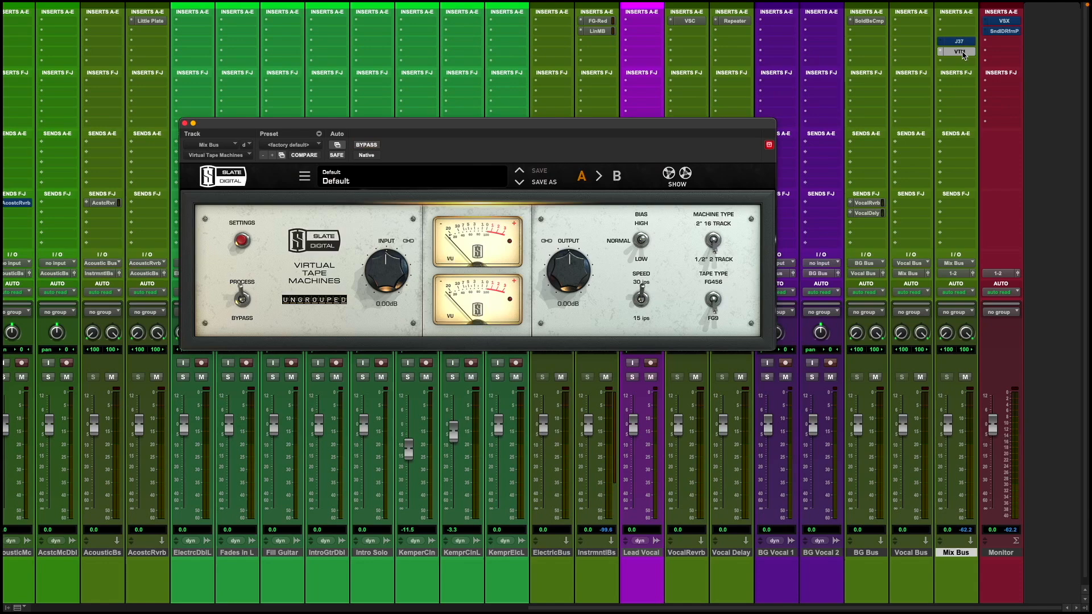
pyautogui.click(398, 179)
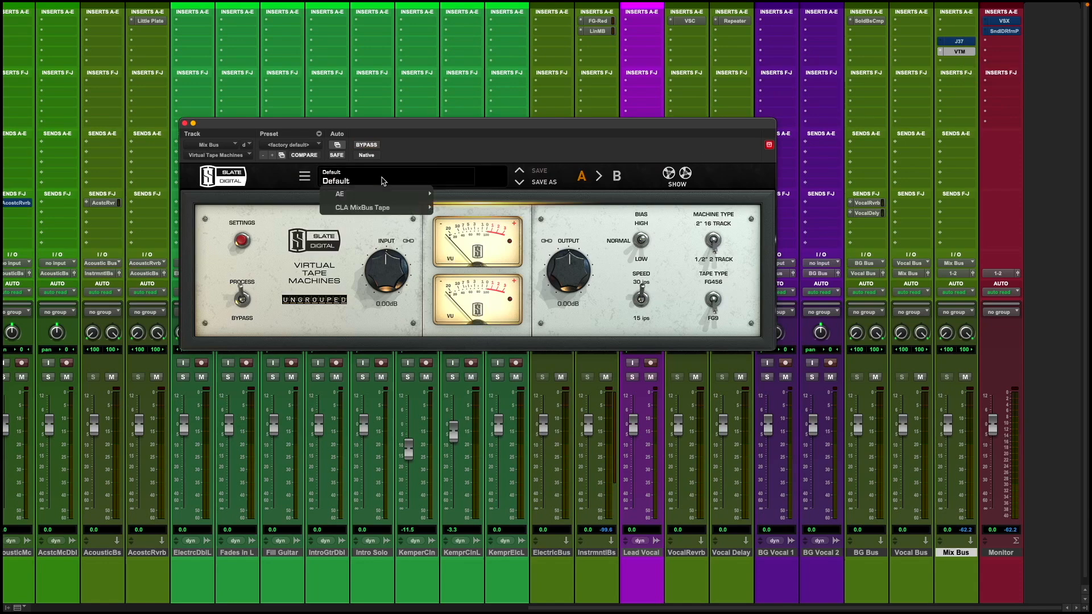
pyautogui.moveTo(398, 194)
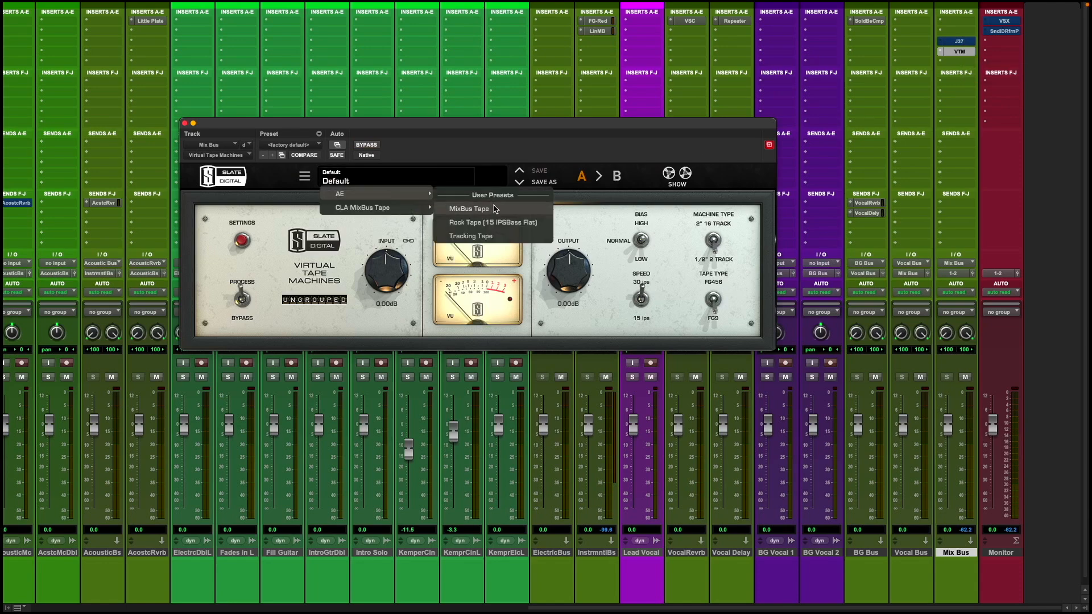
pyautogui.click(493, 209)
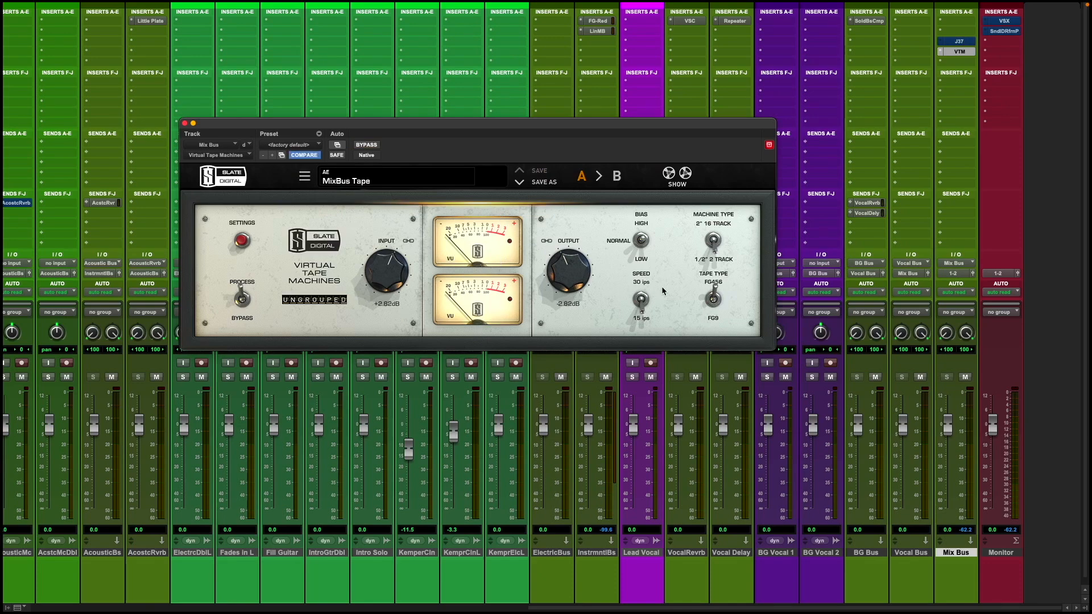
pyautogui.click(968, 51)
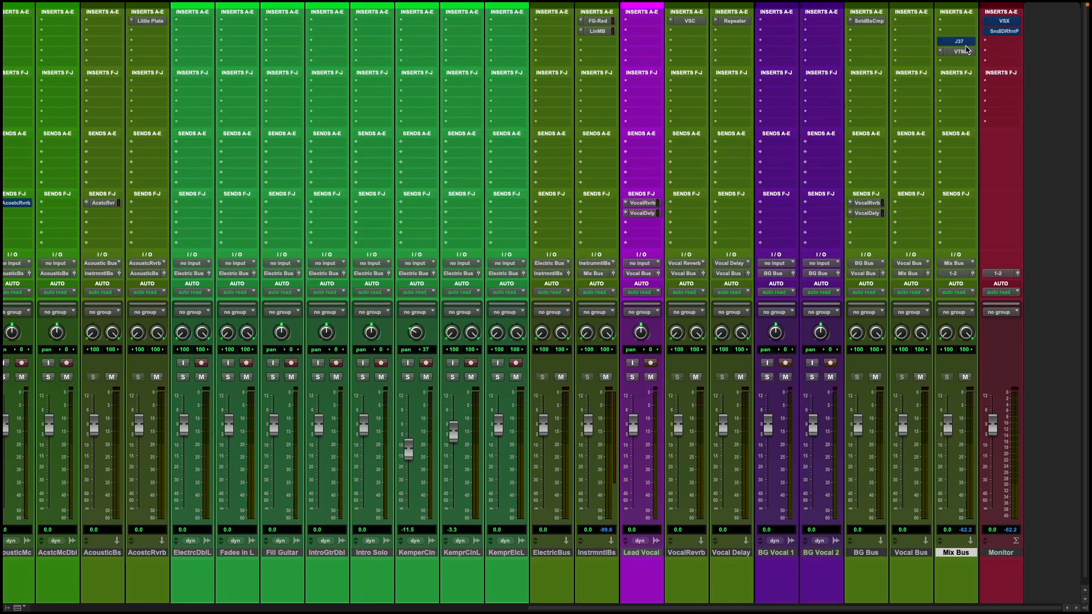
pyautogui.keyDown('super'); pyautogui.click(965, 51); pyautogui.keyUp('super')
pyautogui.keyDown('super'); pyautogui.click(965, 44); pyautogui.keyUp('super')
pyautogui.keyDown('super'); pyautogui.click(964, 44); pyautogui.keyUp('super')
pyautogui.keyDown('super'); pyautogui.click(965, 51); pyautogui.keyUp('super')
pyautogui.keyDown('super'); pyautogui.click(965, 41); pyautogui.keyUp('super')
pyautogui.keyDown('super'); pyautogui.click(969, 43); pyautogui.keyUp('super')
pyautogui.click(910, 553)
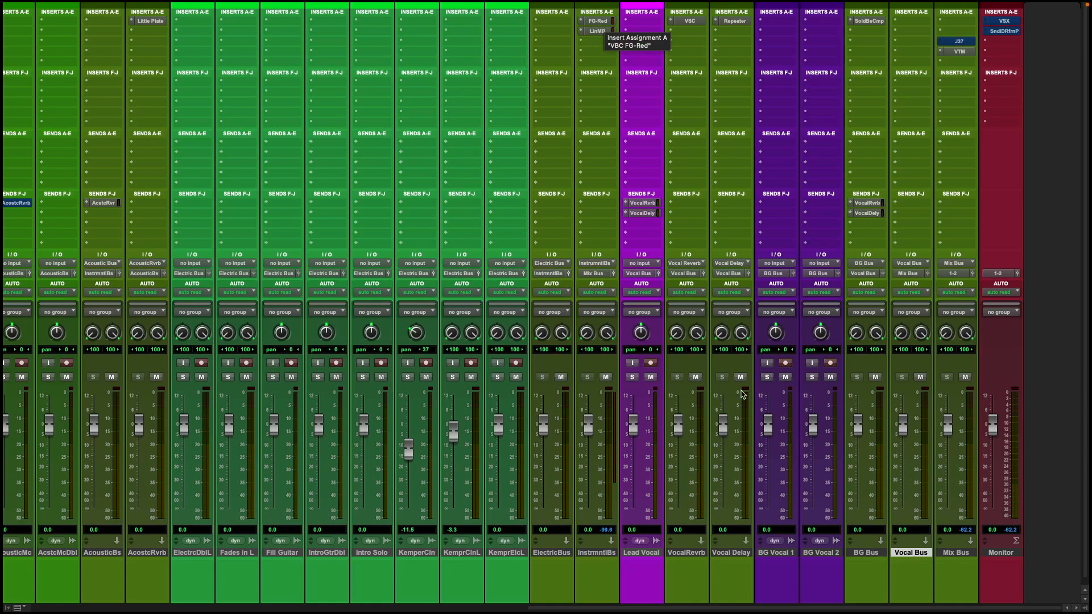
pyautogui.moveTo(601, 24); pyautogui.dragTo(956, 22)
pyautogui.moveTo(614, 34); pyautogui.dragTo(954, 33)
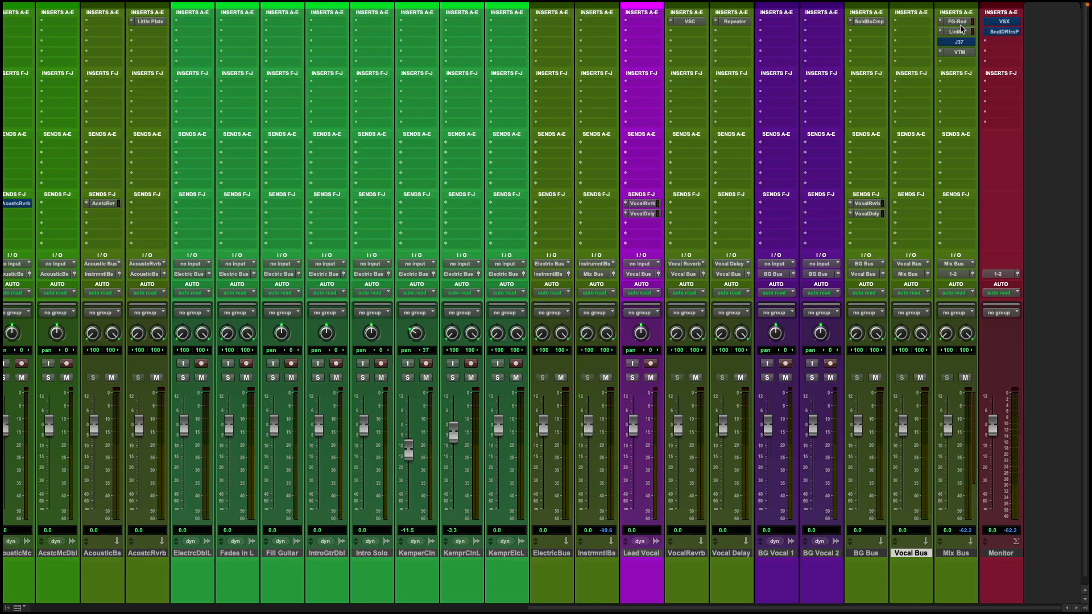
pyautogui.moveTo(962, 25); pyautogui.dragTo(598, 21)
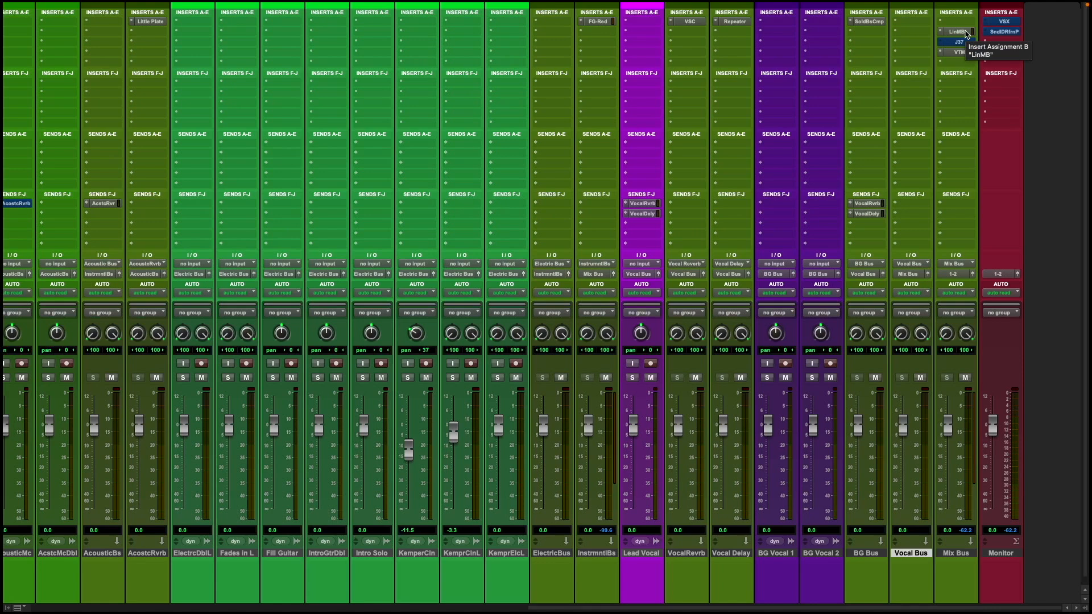
pyautogui.moveTo(966, 32); pyautogui.dragTo(597, 35)
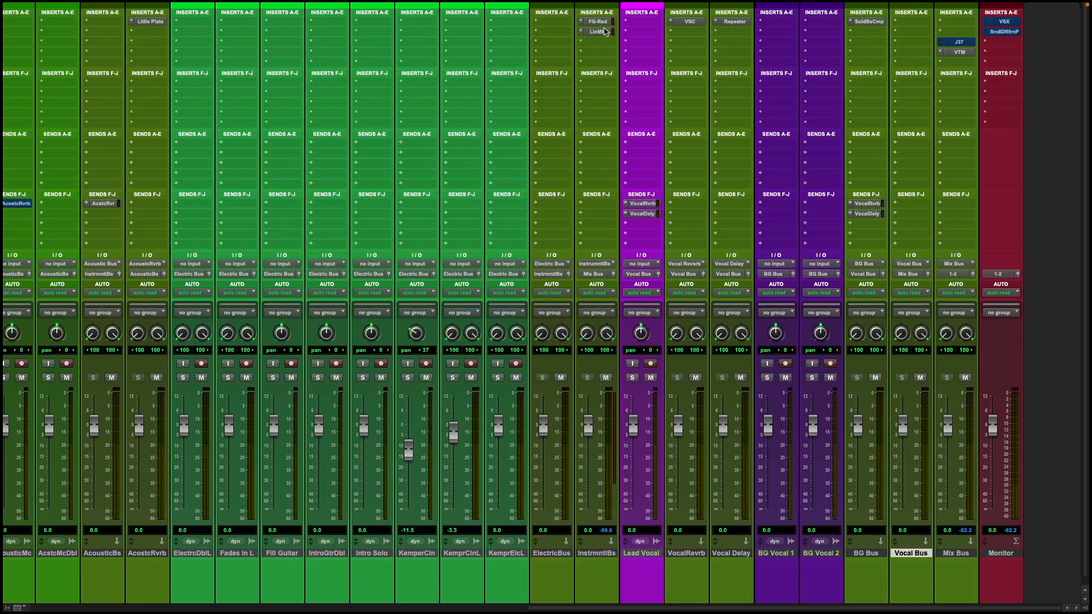
pyautogui.click(608, 553)
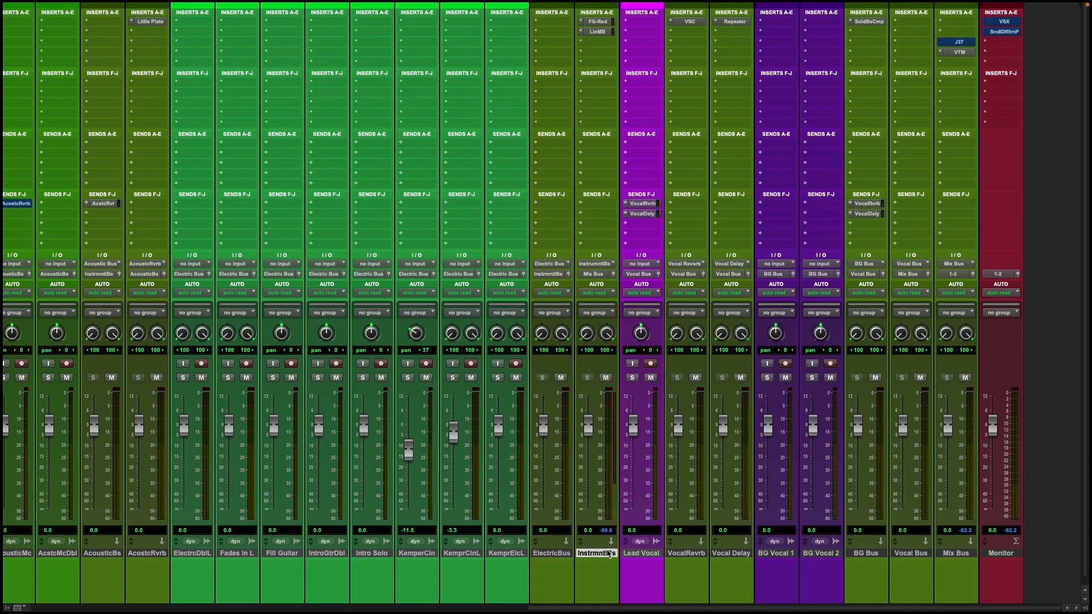
pyautogui.click(957, 554)
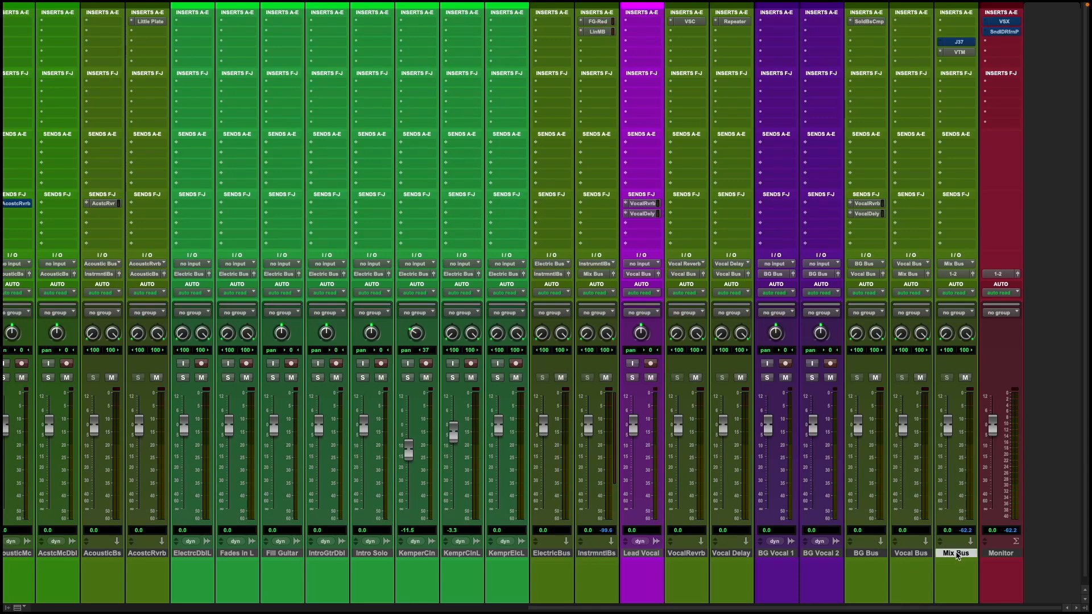
pyautogui.click(916, 554)
pyautogui.click(967, 554)
# Open the Monitor track's SoundID Reference and VSX plugin windows.
pyautogui.click(1008, 555)
pyautogui.keyDown('super'); pyautogui.click(1005, 33); pyautogui.keyUp('super')
pyautogui.click(1005, 33)
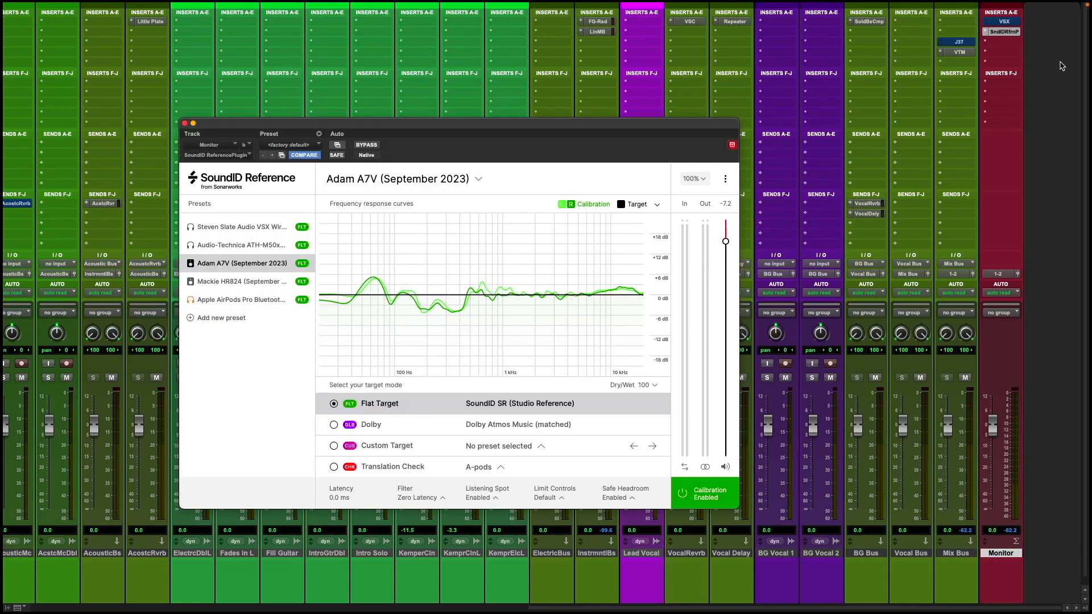
pyautogui.click(1005, 21)
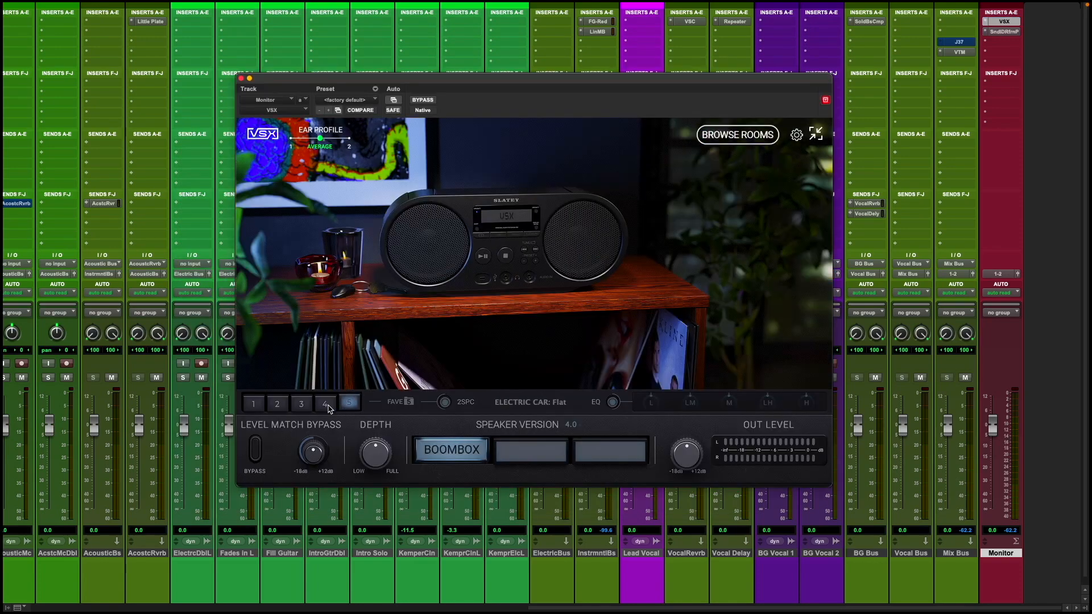